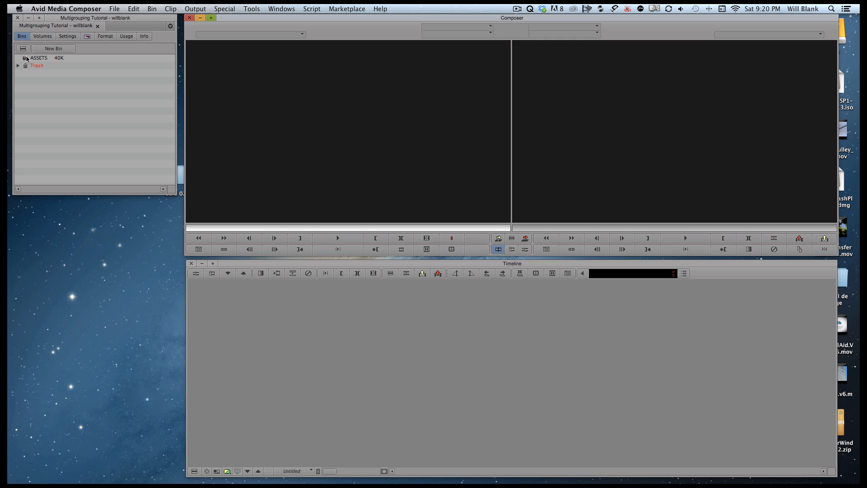
Step: Open the ASSETS bin, narrow its window slightly and select the TASCAM_0173S12 LINKED.wav clip
double_click(26, 59)
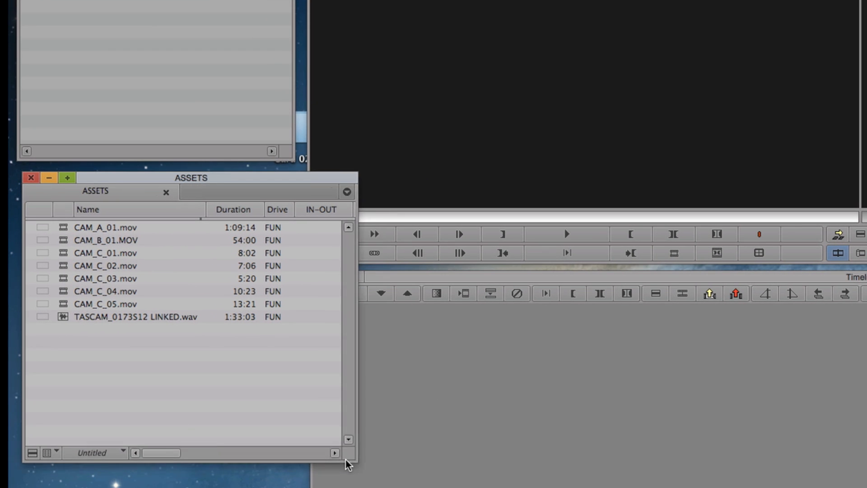
drag(347, 460, 335, 463)
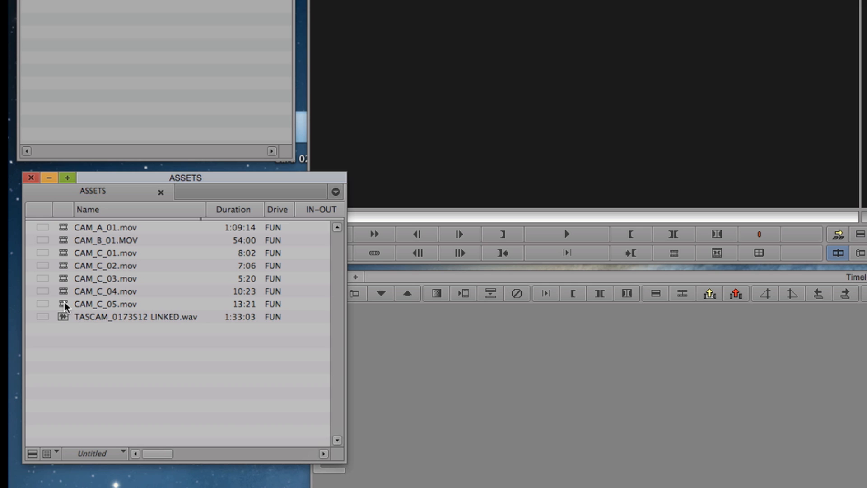
click(59, 318)
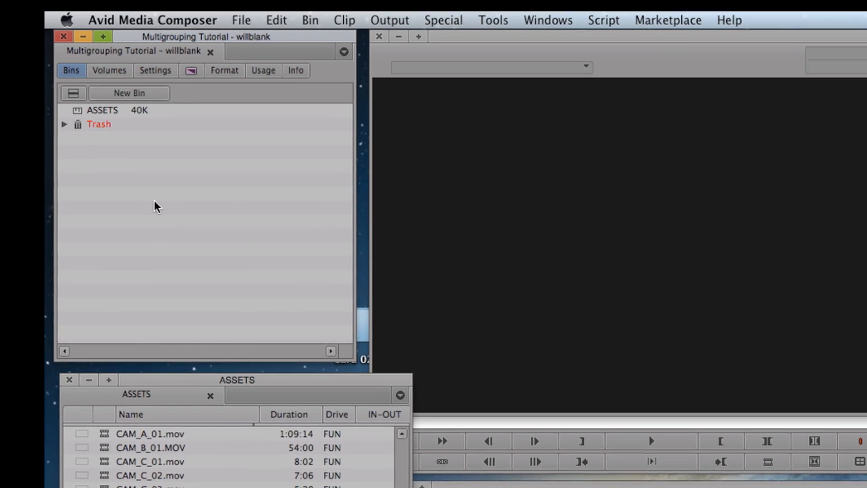
Step: Create a new bin named AE Work in the project and save it
right_click(134, 24)
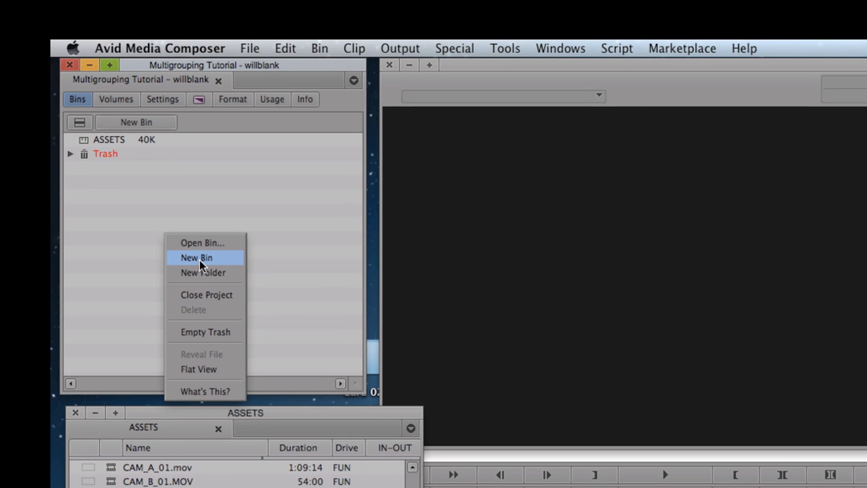
click(200, 258)
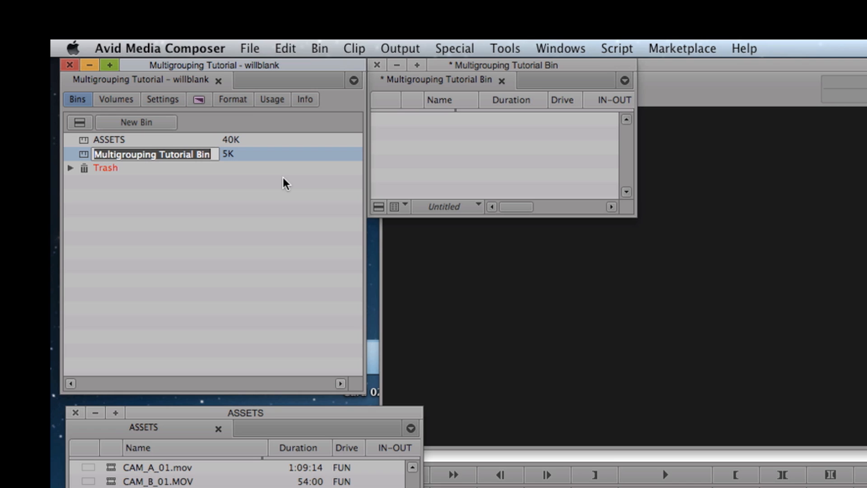
text(AE Work)
key(Return)
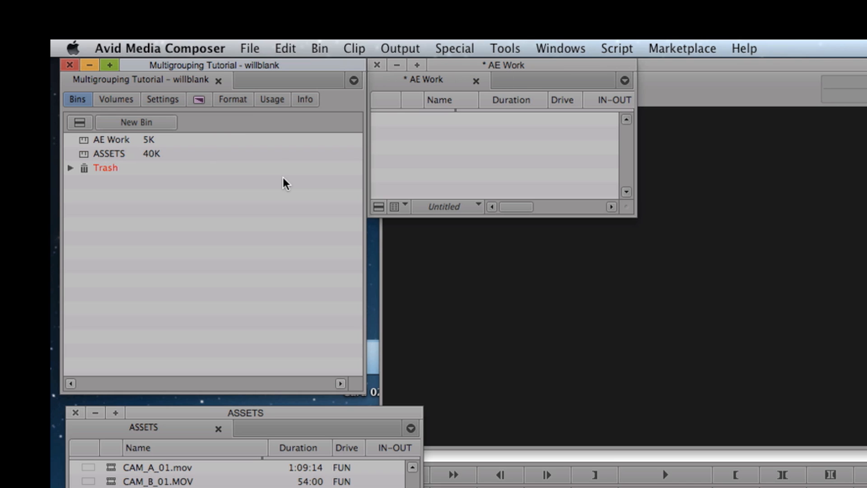
click(402, 145)
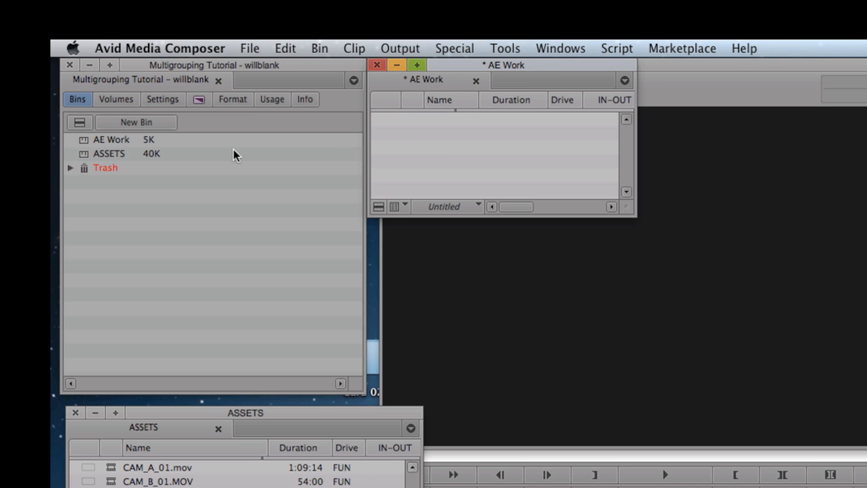
key(super+s)
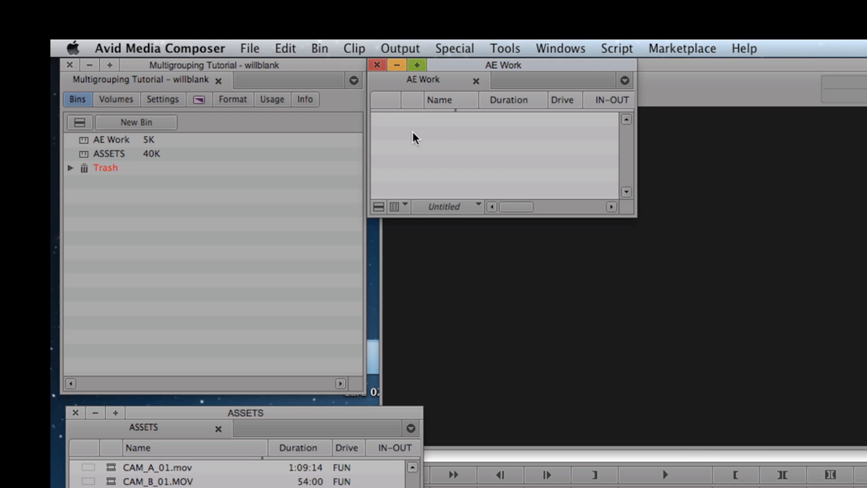
Step: Create a new sequence named Sync Map in the AE Work bin
right_click(439, 146)
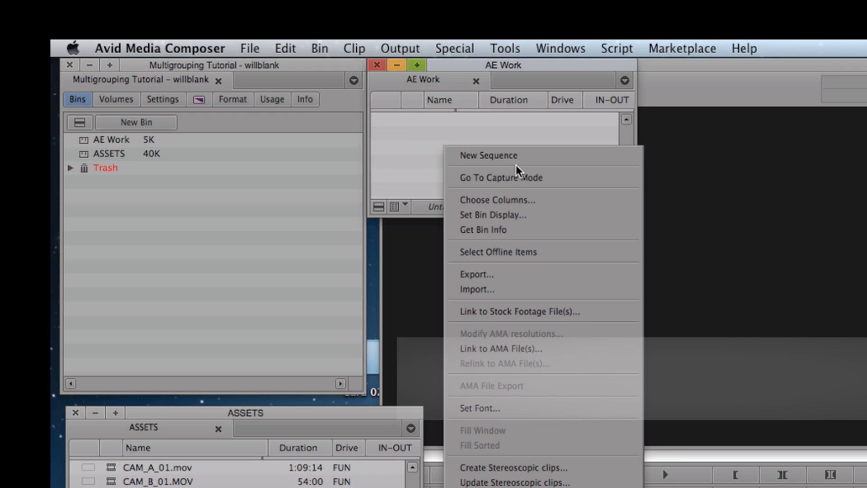
click(488, 155)
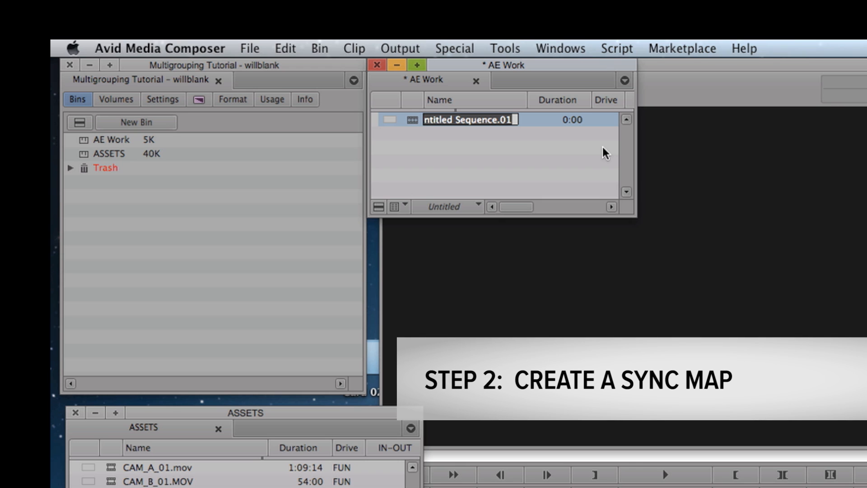
text(Sync Map)
key(Return)
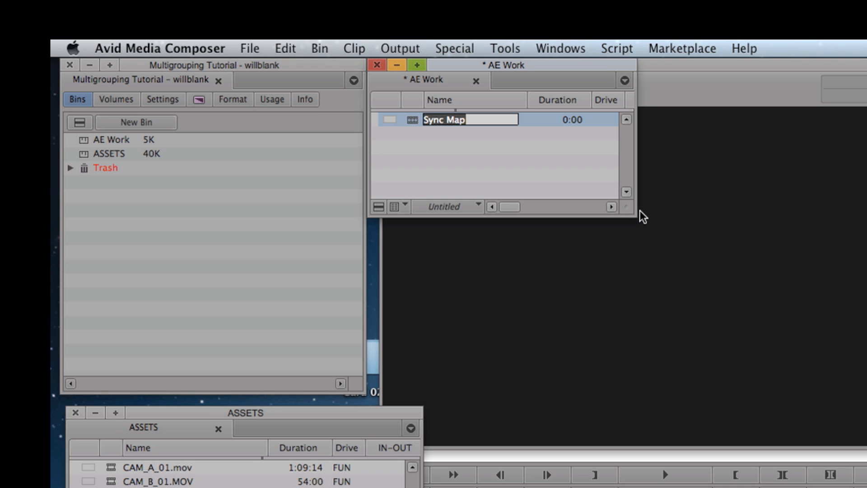
Step: Enlarge the AE Work bin window and move it below the clip list of the ASSETS bin
drag(630, 210, 714, 241)
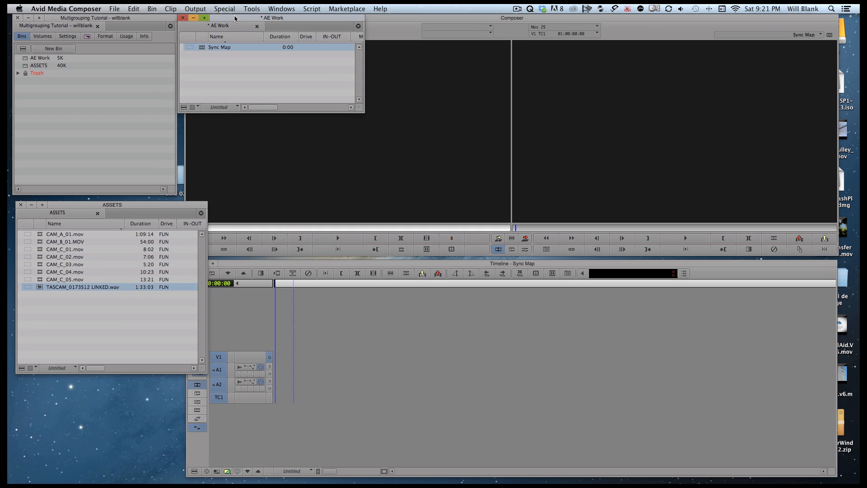
drag(488, 63, 280, 363)
drag(131, 178, 72, 352)
Step: Load CAM_A_01.mov as the source and overwrite it onto V1, A1 and A2 at the start of Sync Map
double_click(39, 234)
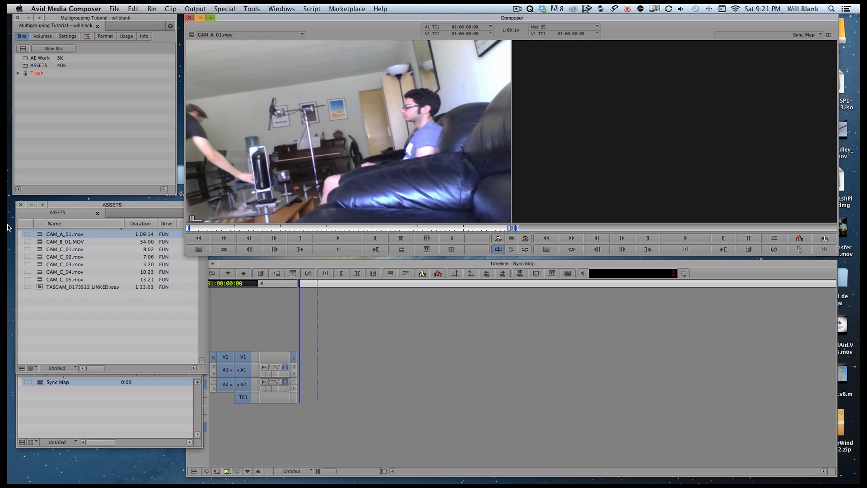
click(39, 235)
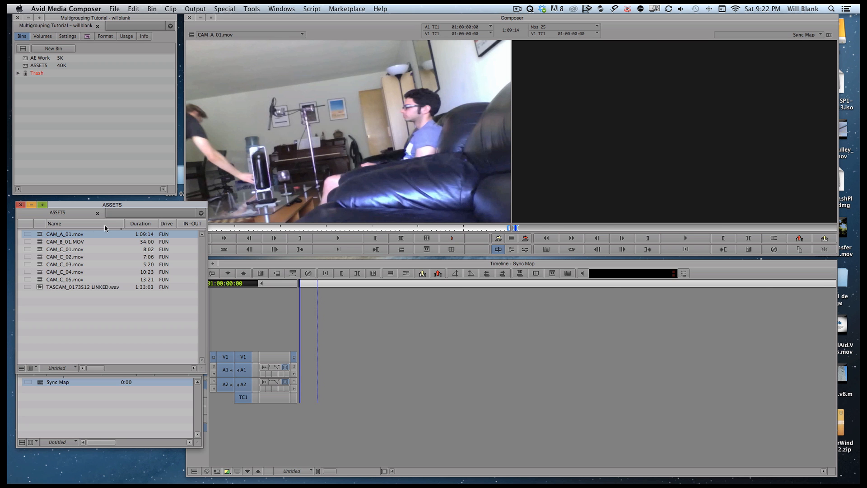
key(b)
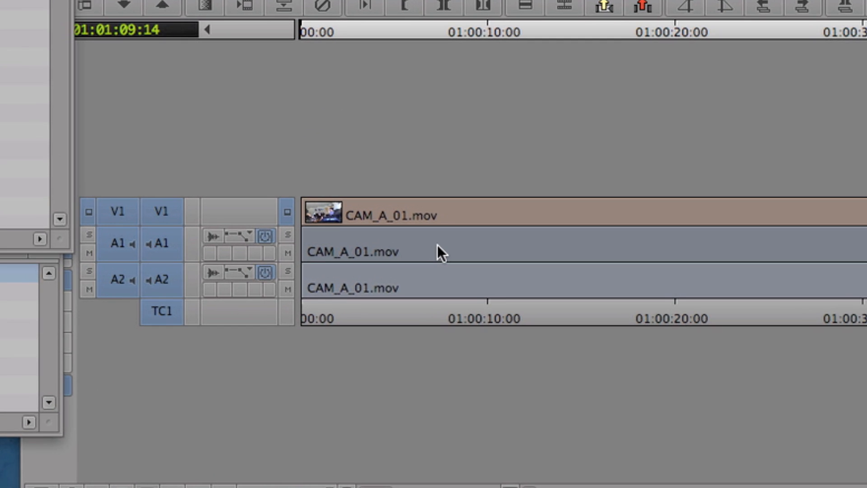
Step: Add audio tracks A3 and A4 and video track V2 to the Sync Map sequence
key(super+u)
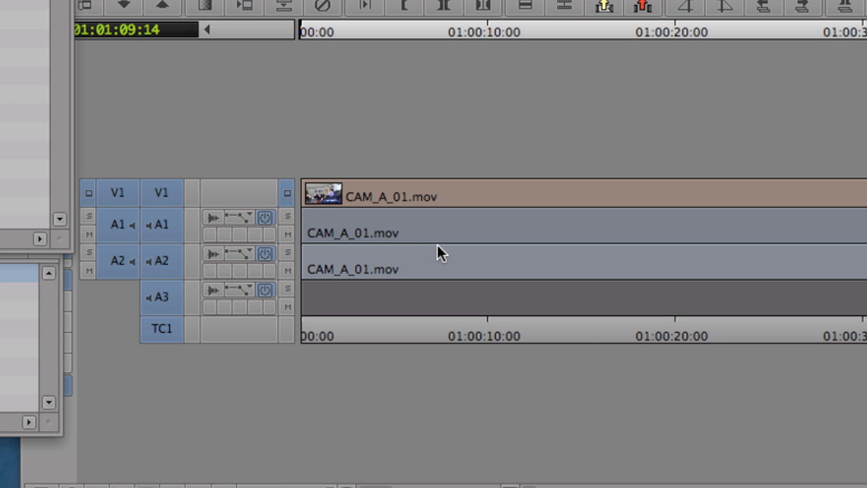
key(super+u)
key(super+y)
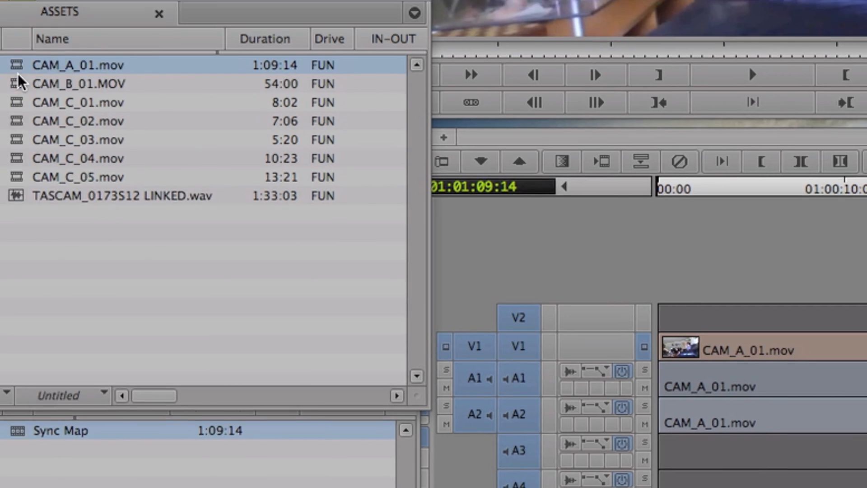
Step: Load CAM_B_01.MOV, patch it to V2, A3 and A4, and overwrite it at the start of the sequence
click(16, 99)
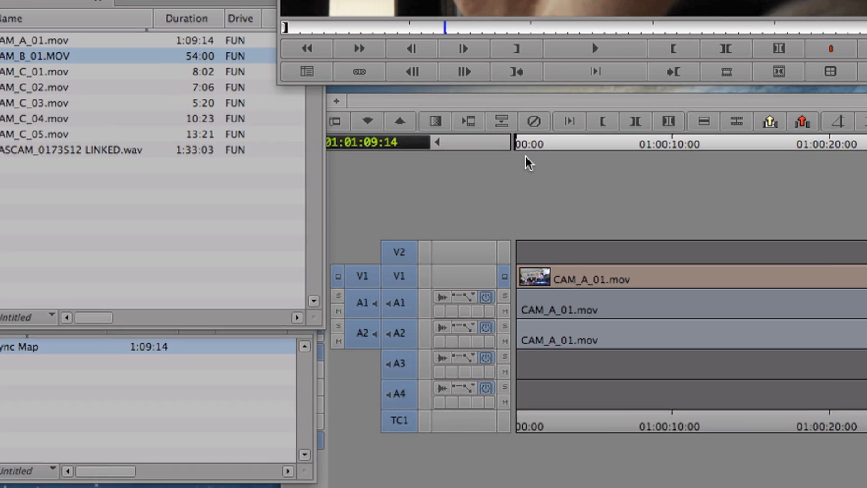
click(720, 247)
key(Home)
drag(258, 221, 292, 200)
drag(257, 246, 292, 302)
drag(258, 274, 292, 331)
key(b)
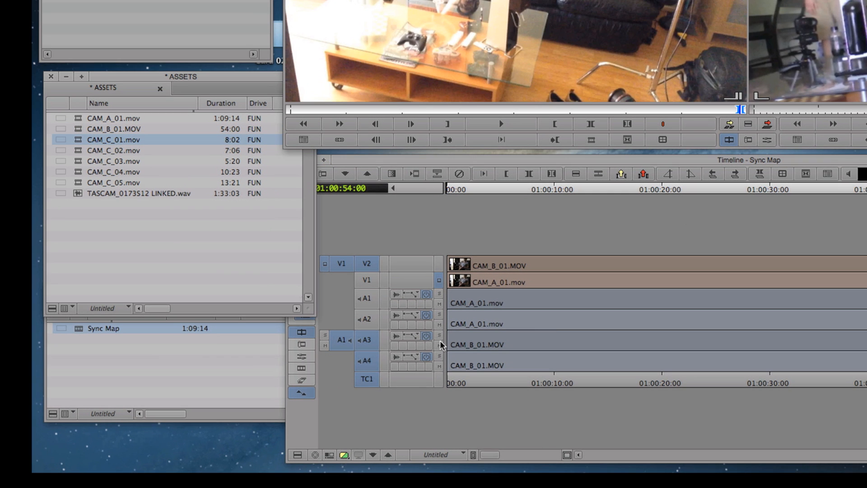
Step: Add tracks V3 and A5 and patch the CAM_C source video to V3 and its audio to A5
click(494, 159)
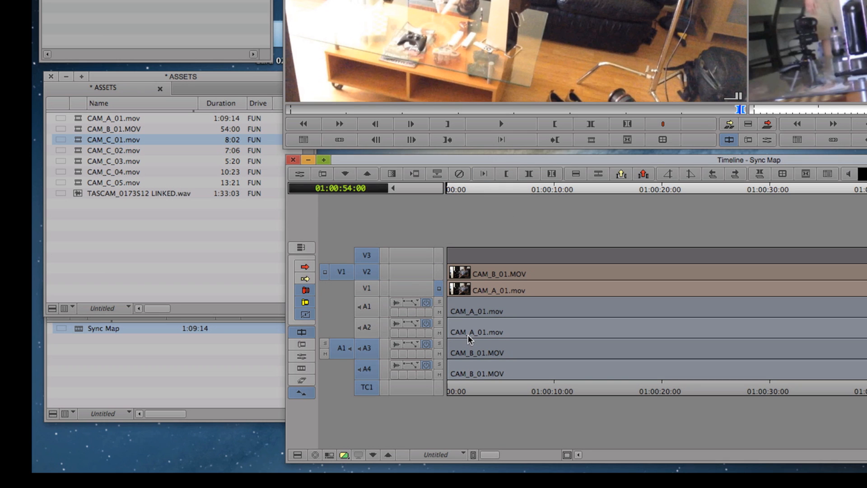
key(super+u)
drag(342, 261, 357, 244)
drag(352, 347, 370, 379)
click(365, 358)
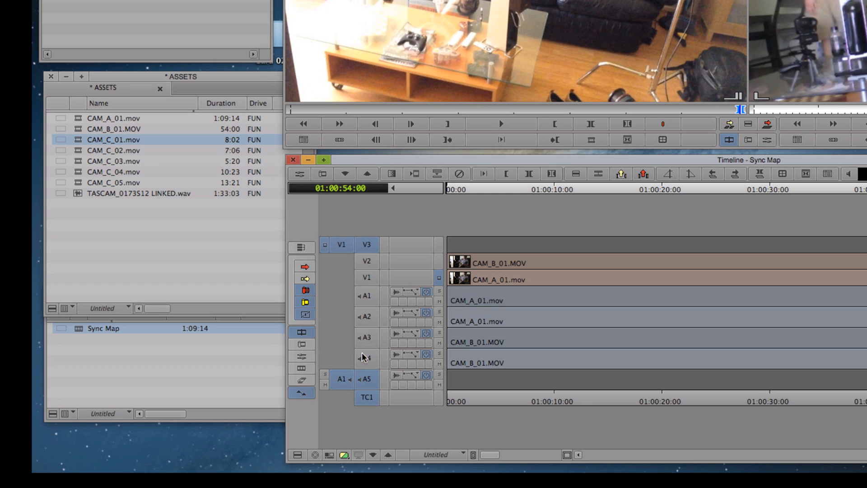
Step: Overwrite CAM_C_01.mov through CAM_C_05.mov back to back onto V3 and A5 from the start of the sequence
key(Home)
click(81, 140)
shift+click(78, 184)
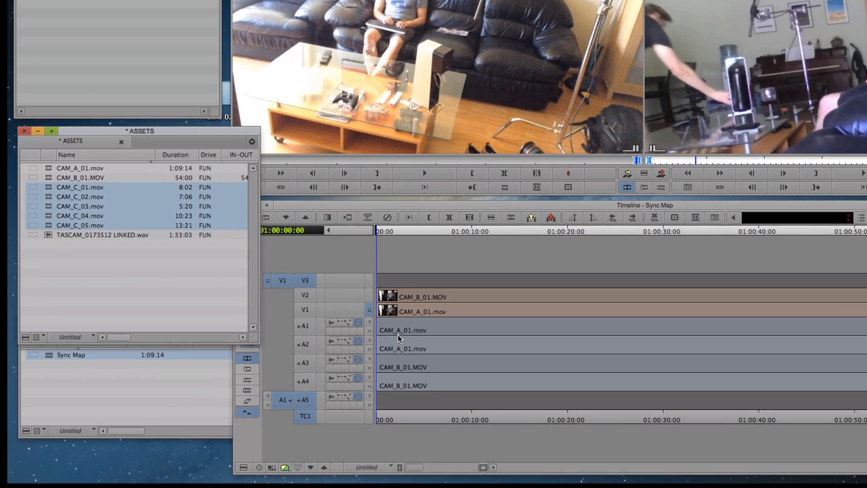
key(b)
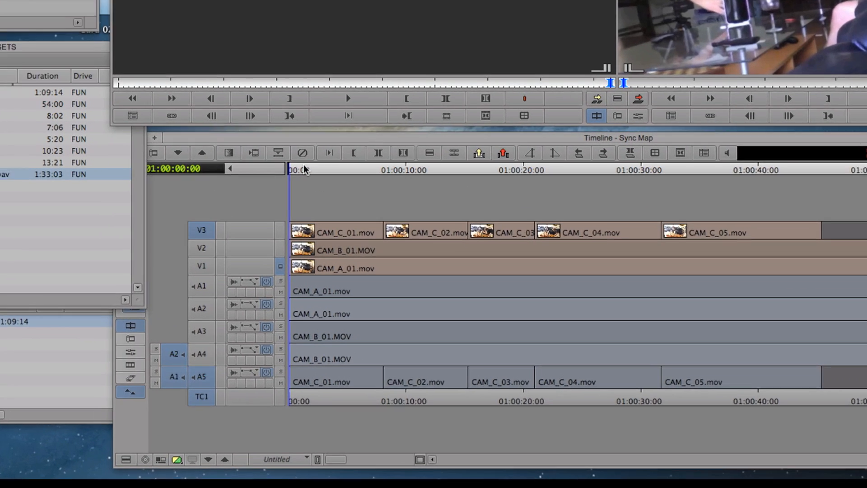
Step: Add audio tracks A6 and A7, patch TASCAM_0173S12 LINKED.wav to them and overwrite it from the sequence start
key(super+u)
key(super+u)
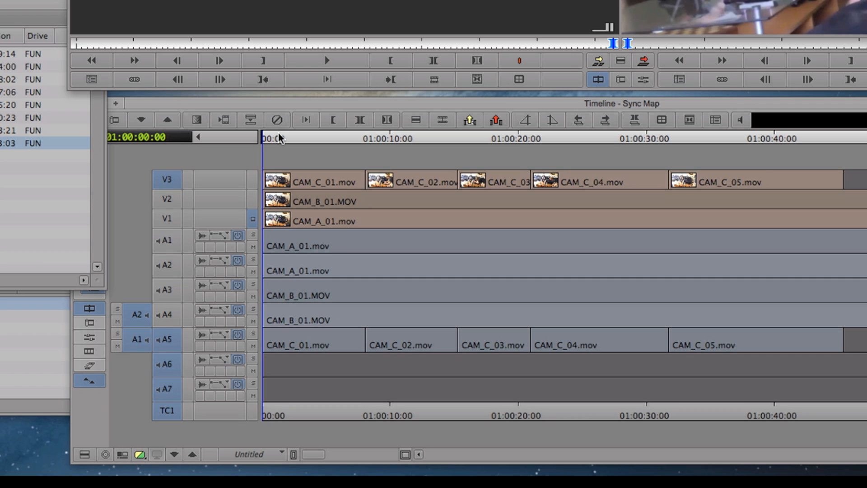
drag(137, 315, 168, 367)
drag(138, 339, 165, 390)
key(b)
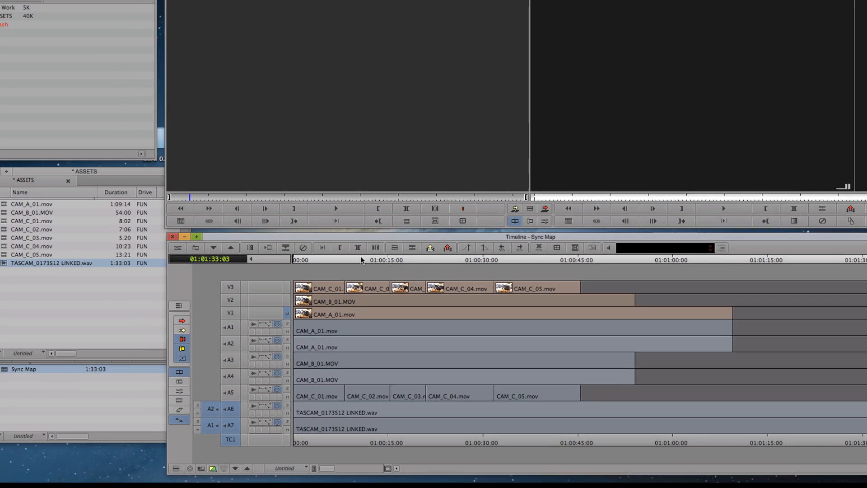
key(Home)
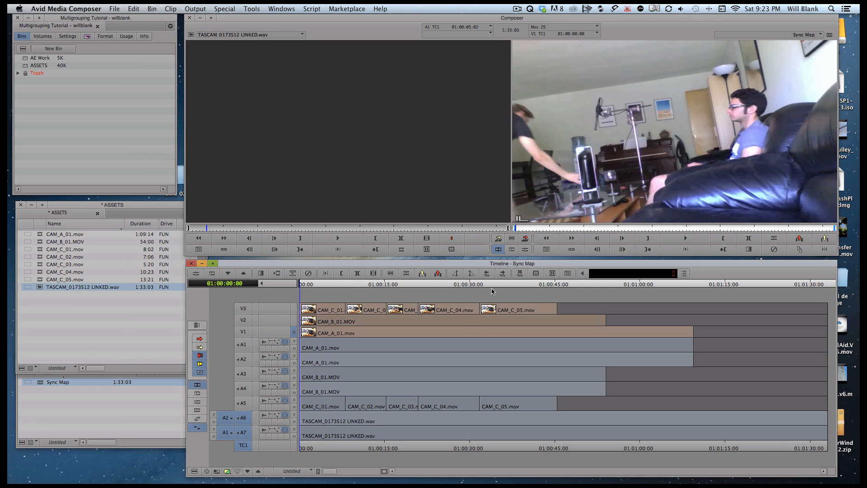
Step: Deselect audio tracks A6 and A7 and return the playhead to the start of the sequence
drag(463, 289, 258, 300)
click(243, 418)
click(242, 431)
drag(318, 285, 238, 282)
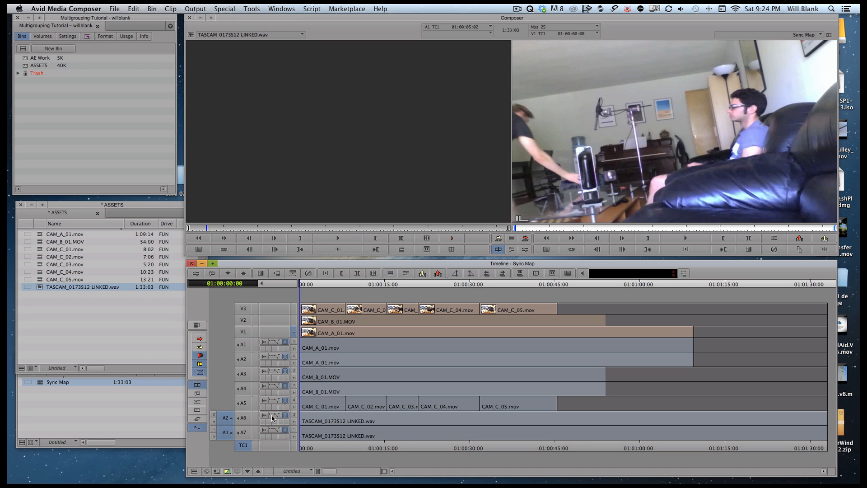
Step: Scrub through the Sync Map sequence to review the stacked camera and audio clips
drag(317, 285, 505, 289)
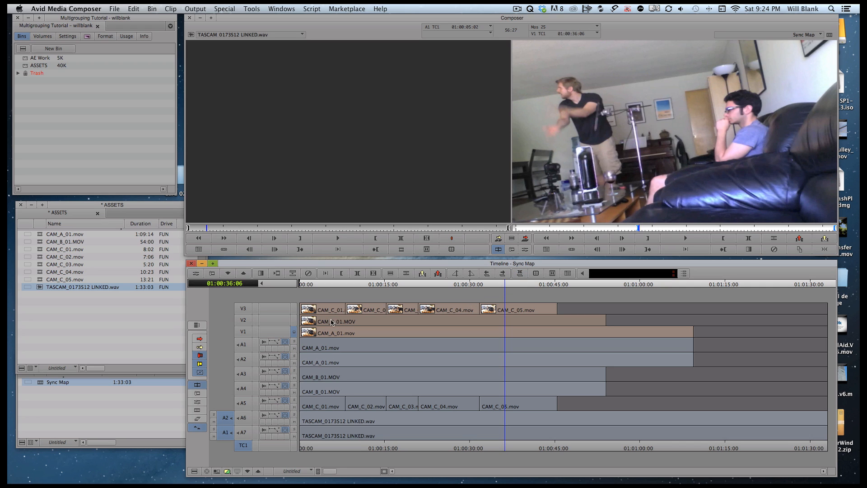
click(294, 320)
drag(500, 285, 413, 288)
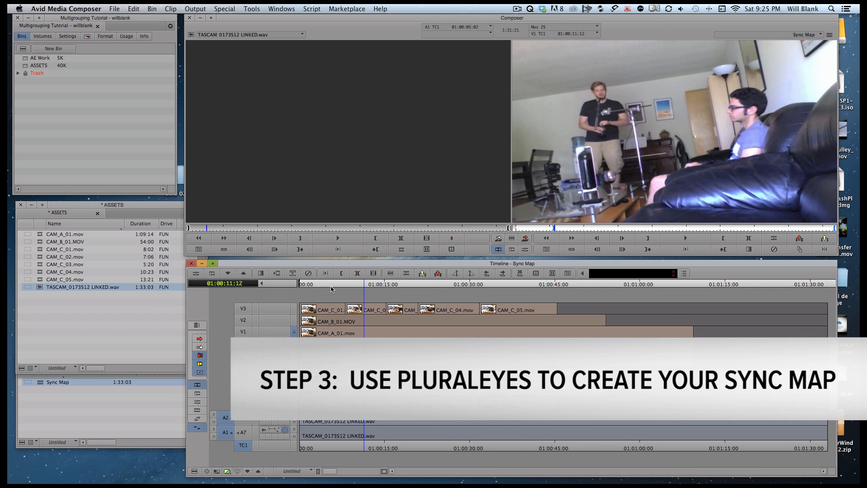
mouse_move(346, 285)
mouse_down()
mouse_move(318, 285)
mouse_move(334, 287)
mouse_up()
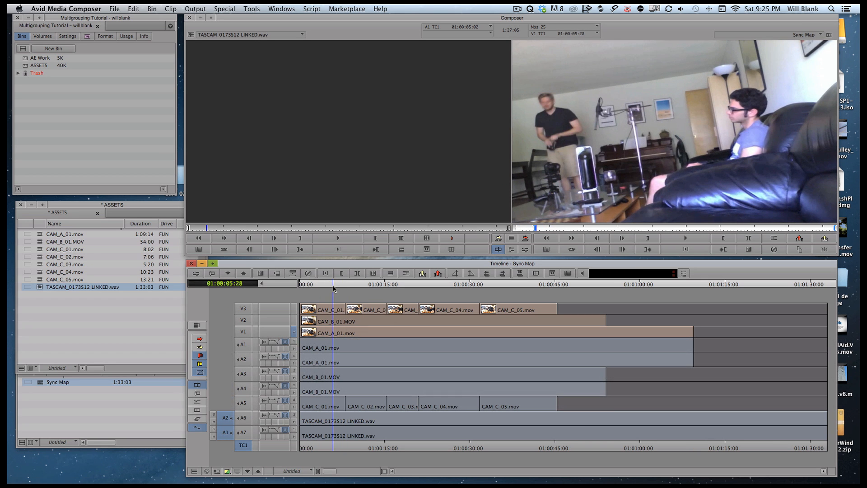
drag(371, 284, 407, 284)
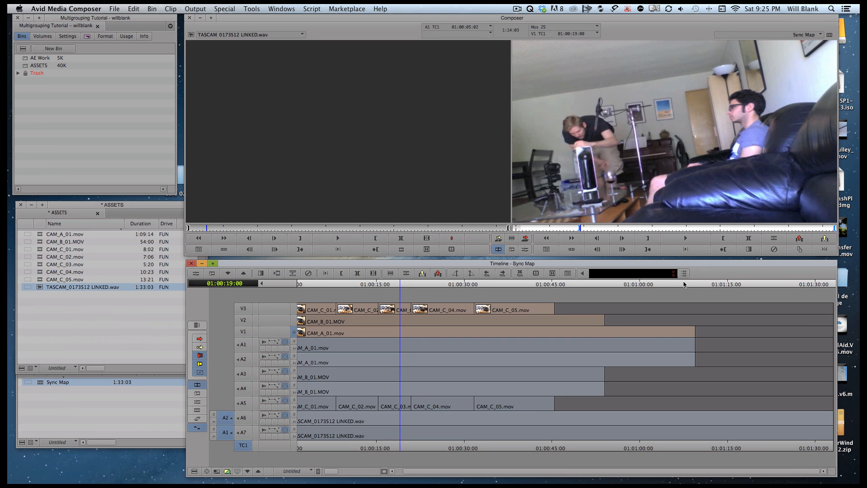
Step: Export the Sync Map sequence with the AAF setting and Link to (Don't Export) Media as the method, replacing the existing Sync Map.aaf
click(115, 9)
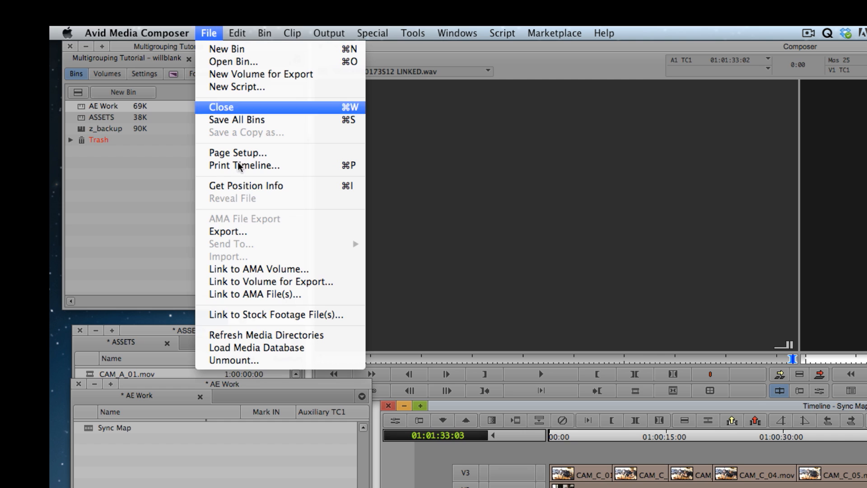
click(234, 232)
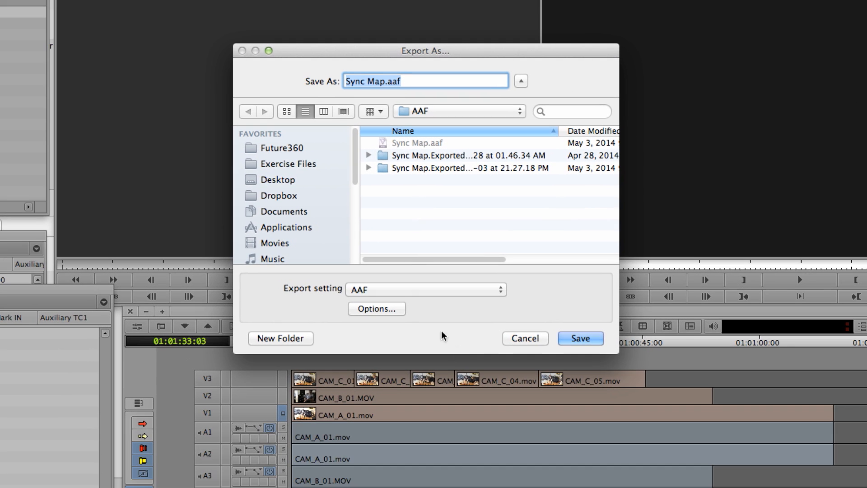
click(392, 290)
click(392, 290)
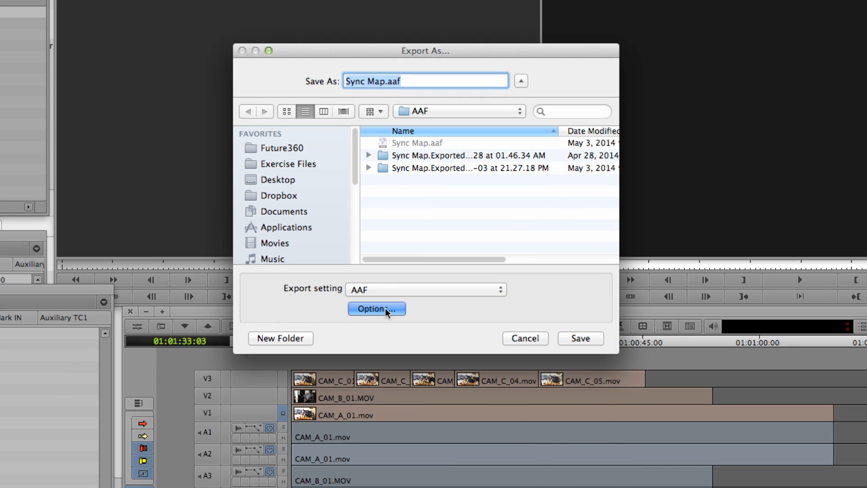
click(386, 309)
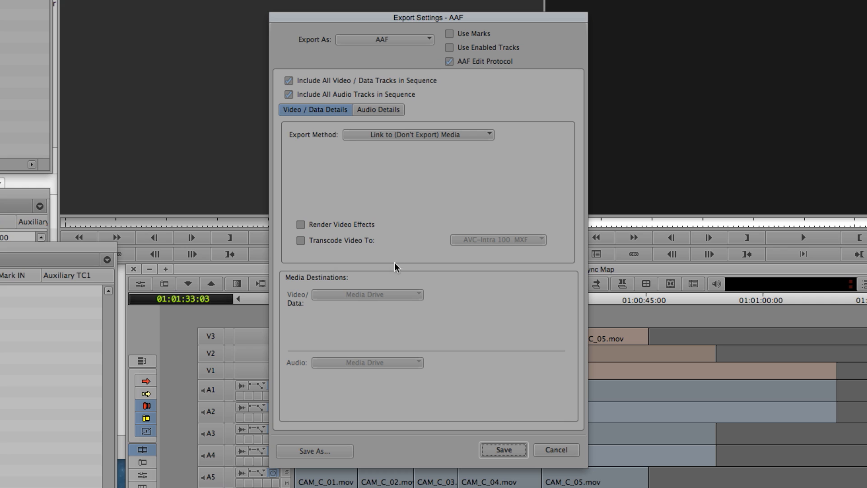
click(454, 135)
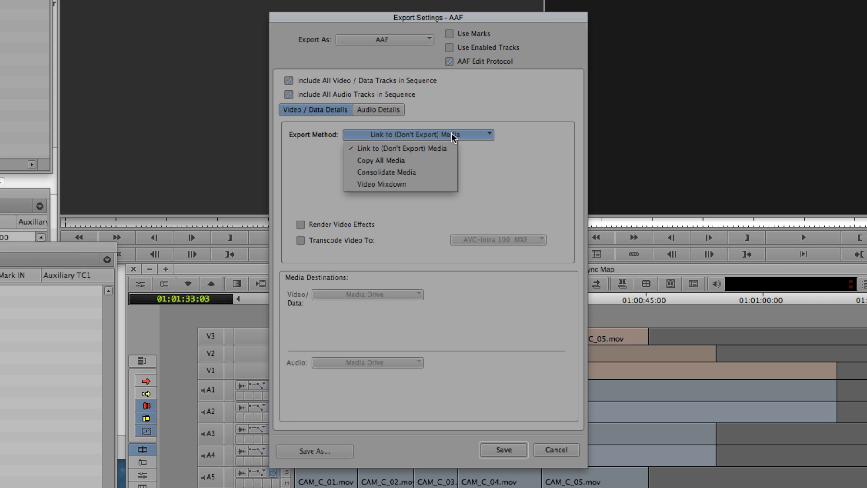
click(432, 150)
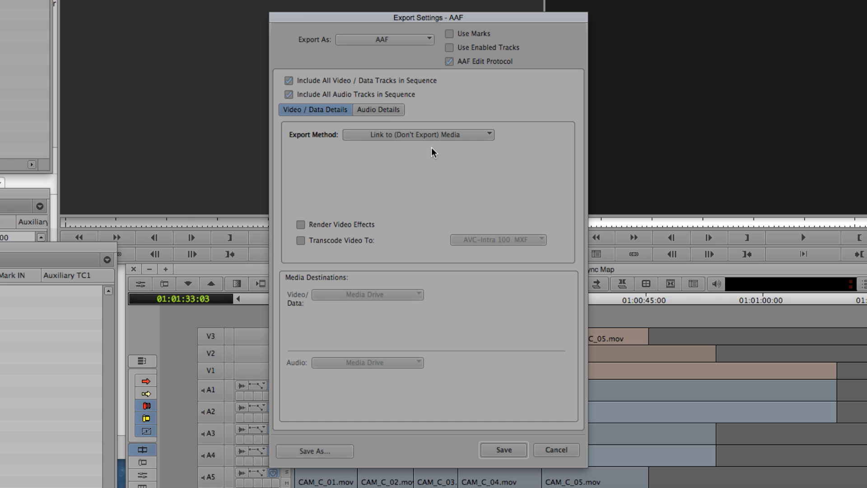
click(504, 450)
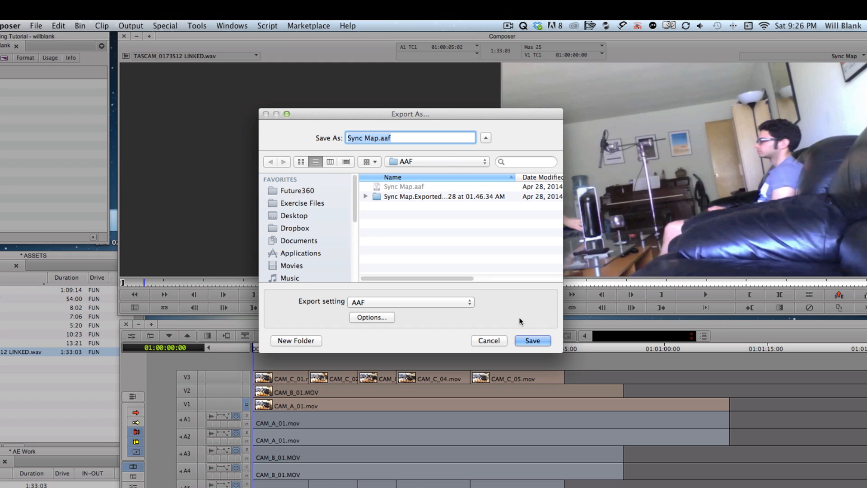
click(534, 341)
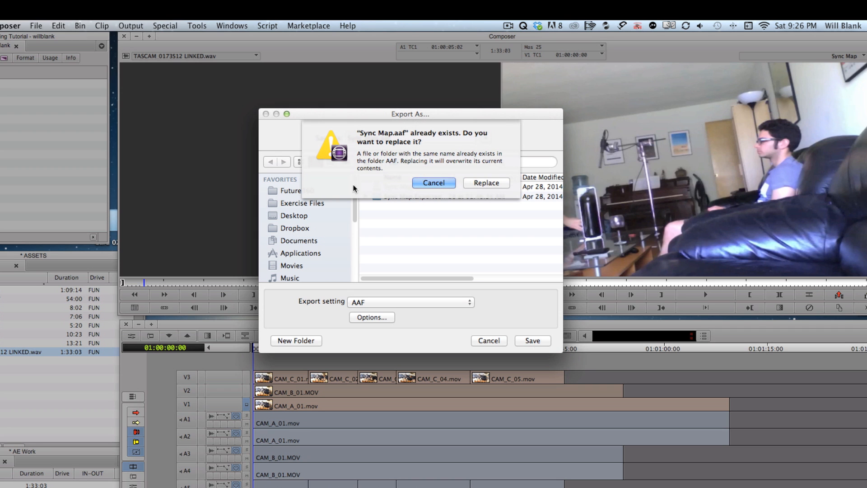
click(485, 185)
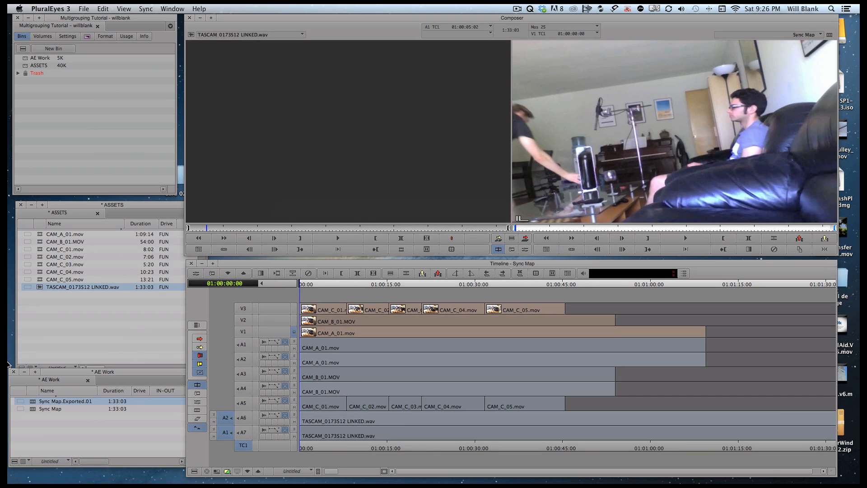
Step: Switch to PluralEyes 3, then reposition and enlarge its project window
mouse_move(7, 365)
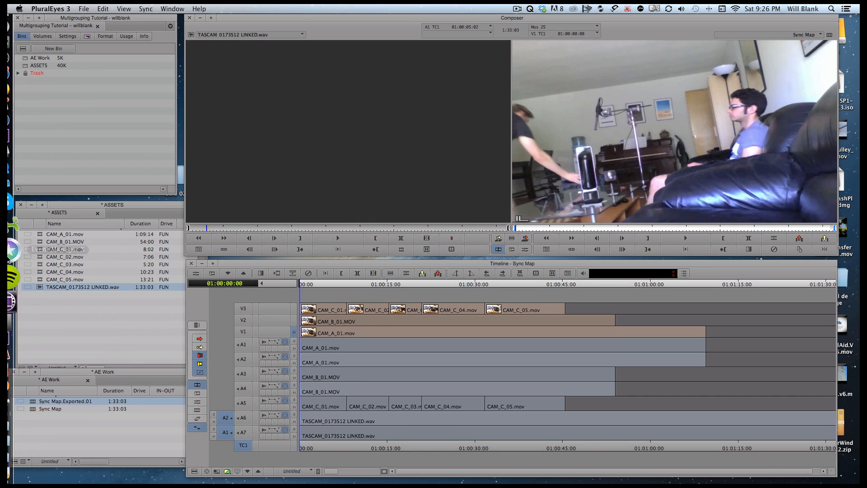
click(25, 361)
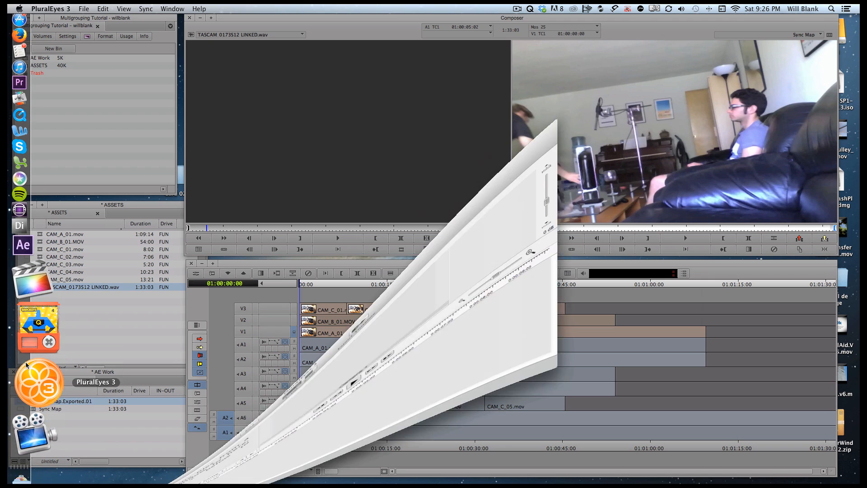
drag(319, 21, 180, 16)
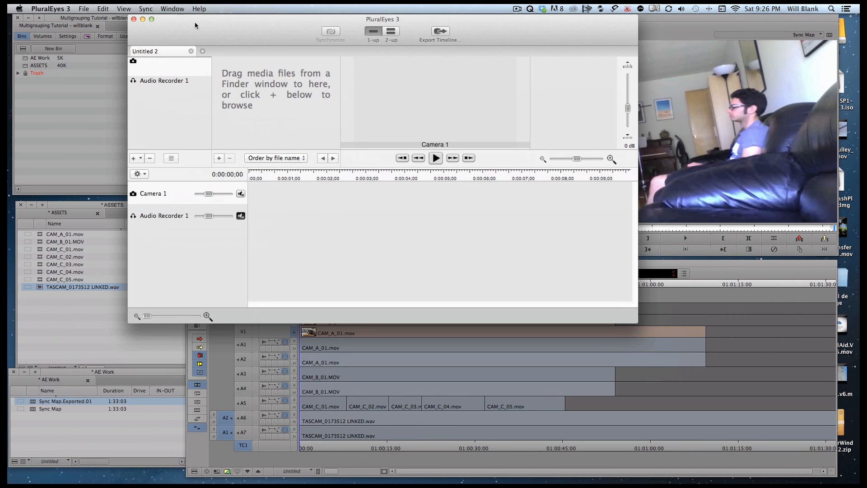
drag(633, 322, 710, 387)
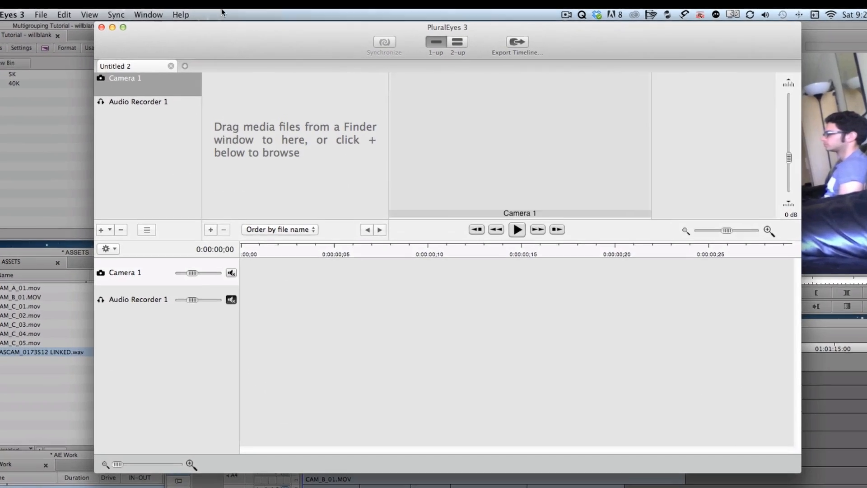
Step: Create a new PluralEyes project from Media Composer using Sync Map.aaf in the AAF folder
click(83, 8)
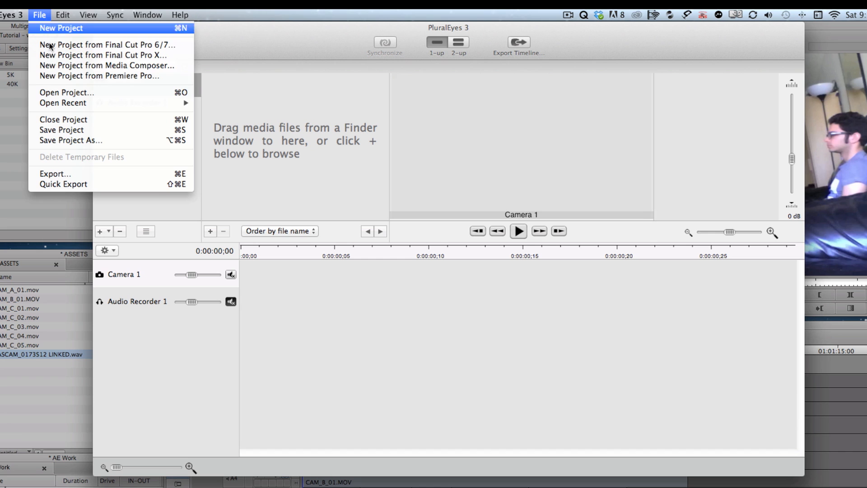
click(126, 65)
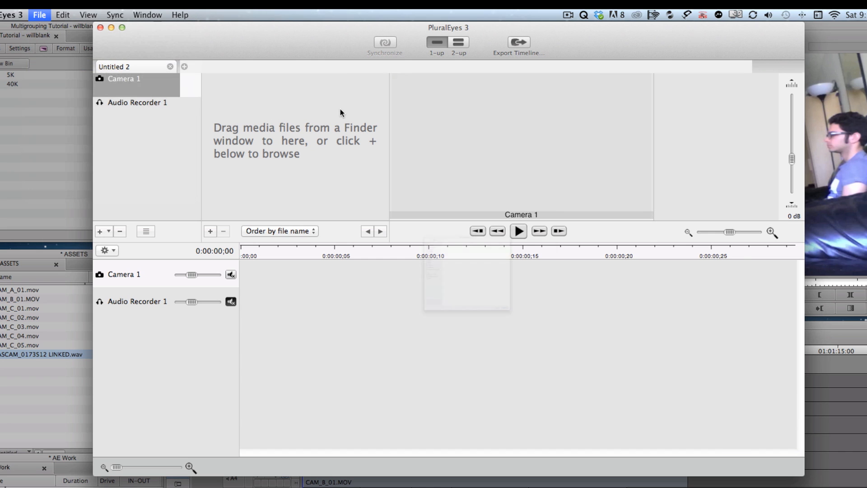
click(358, 106)
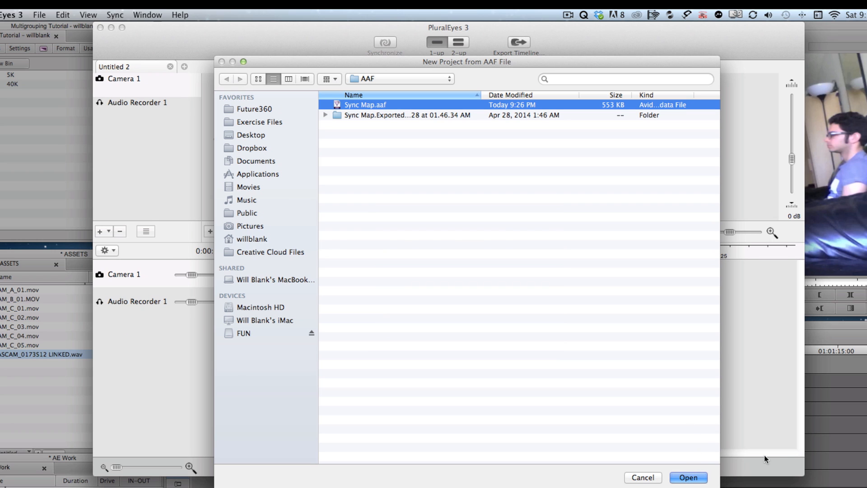
key(Return)
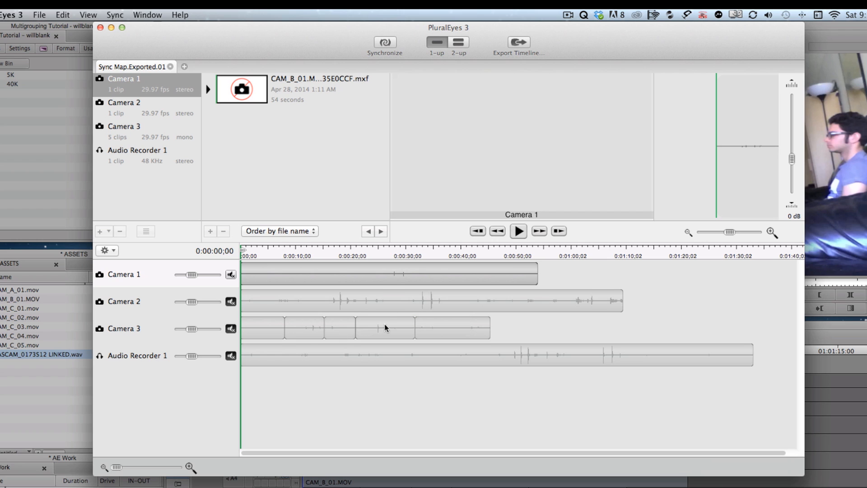
Step: Synchronize the camera and audio recorder clips and export the synced timeline as a Media Composer AAF
click(364, 251)
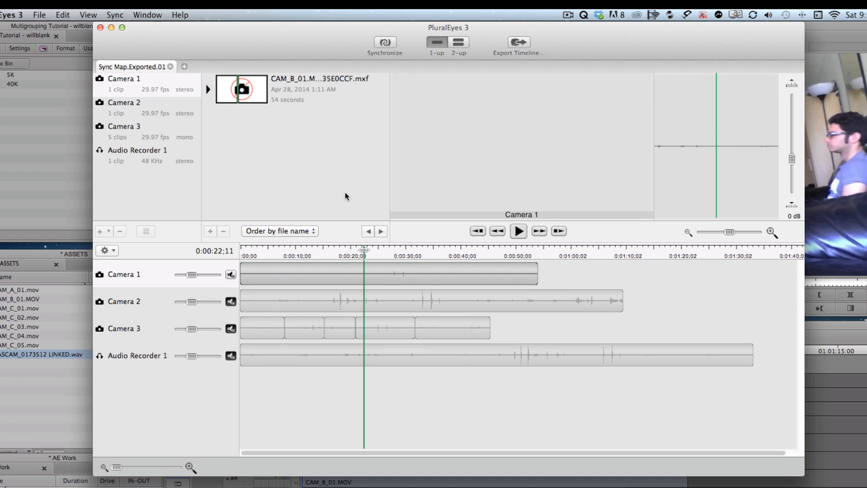
click(386, 44)
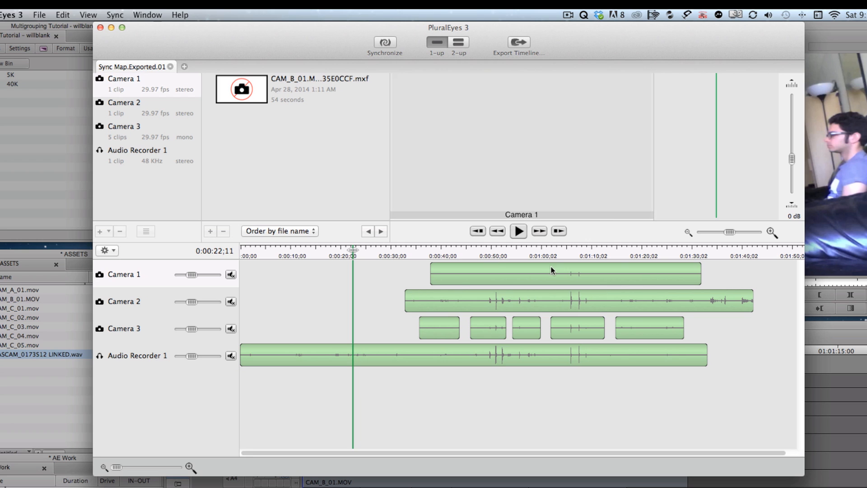
click(41, 15)
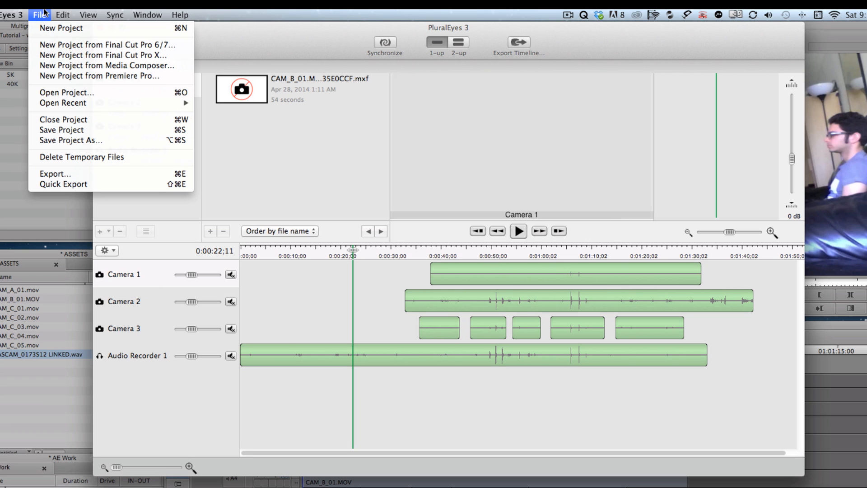
click(134, 175)
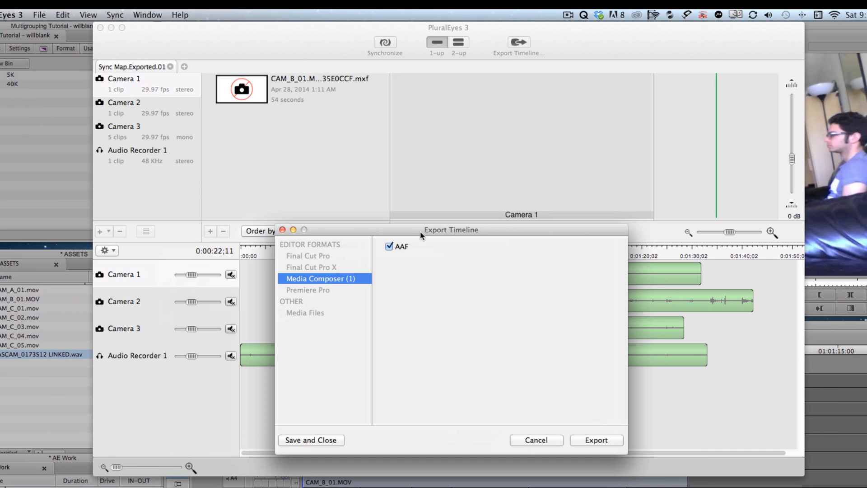
click(595, 441)
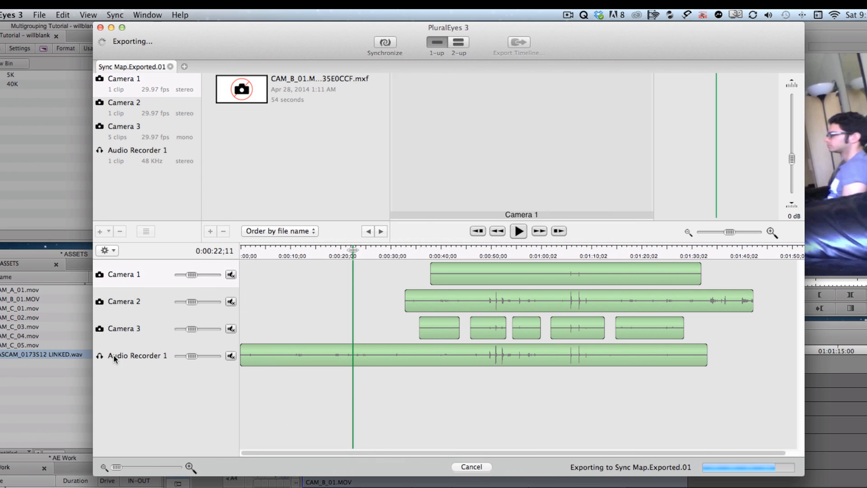
Step: Arrange the exports list beside the AE Work bin and import the newest Sync Map.Exported.01.aaf into that bin
drag(140, 236, 294, 340)
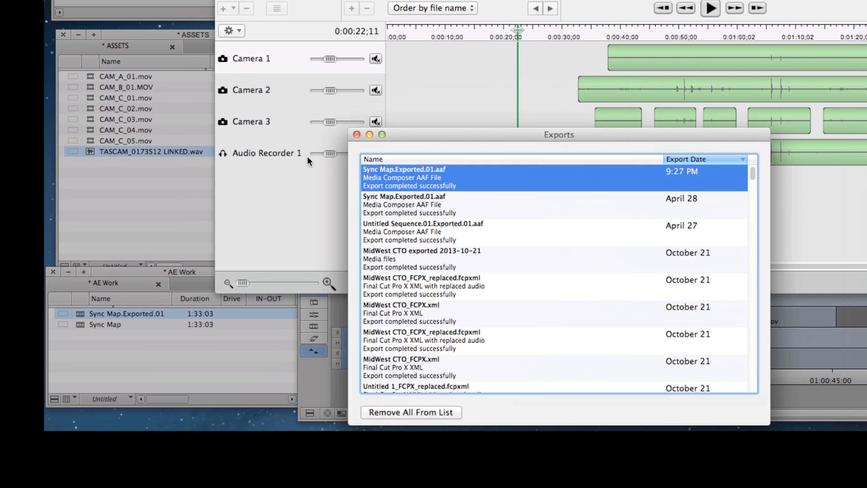
drag(164, 269, 190, 128)
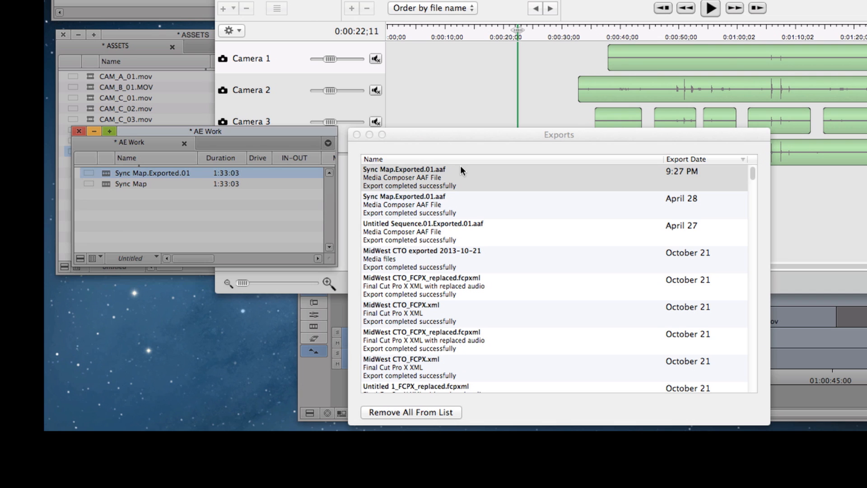
drag(482, 172, 107, 191)
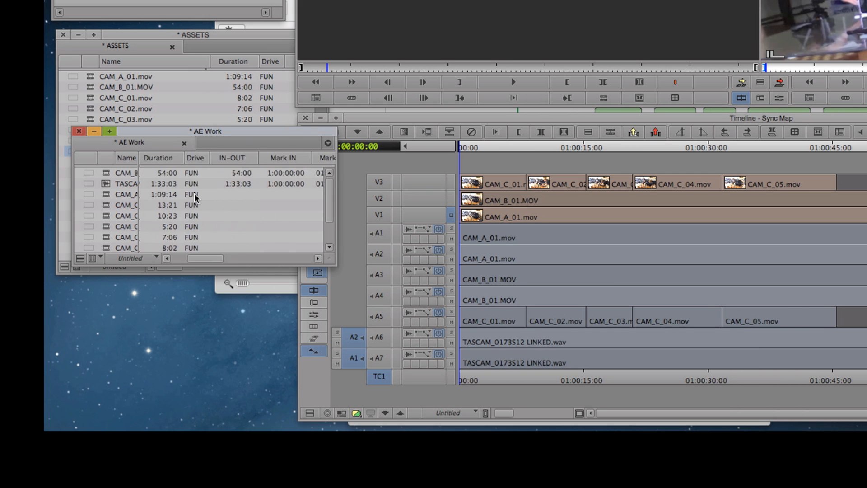
Step: Delete the 8 imported master clips from the AE Work bin without deleting their associated media files
scroll(194, 193, down, 3)
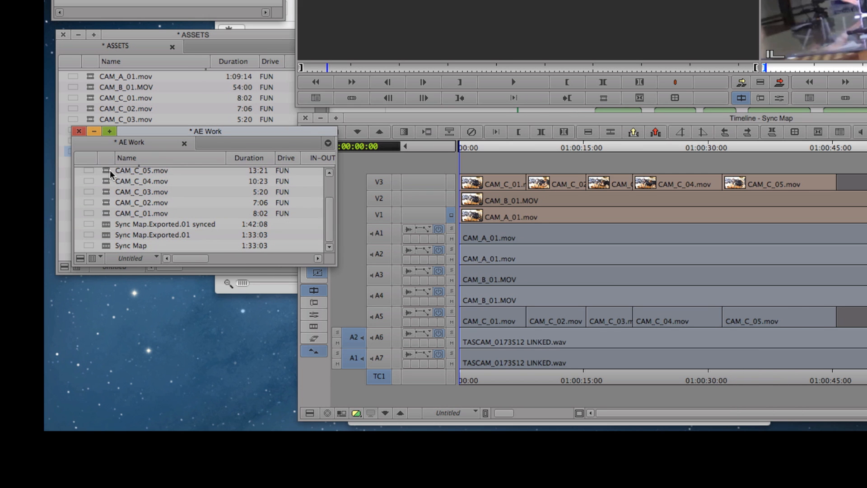
shift+click(106, 213)
key(Delete)
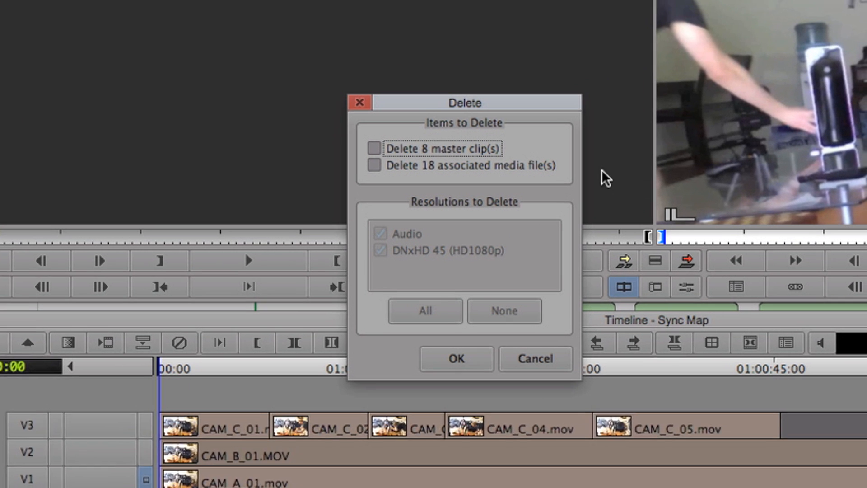
click(446, 139)
click(469, 342)
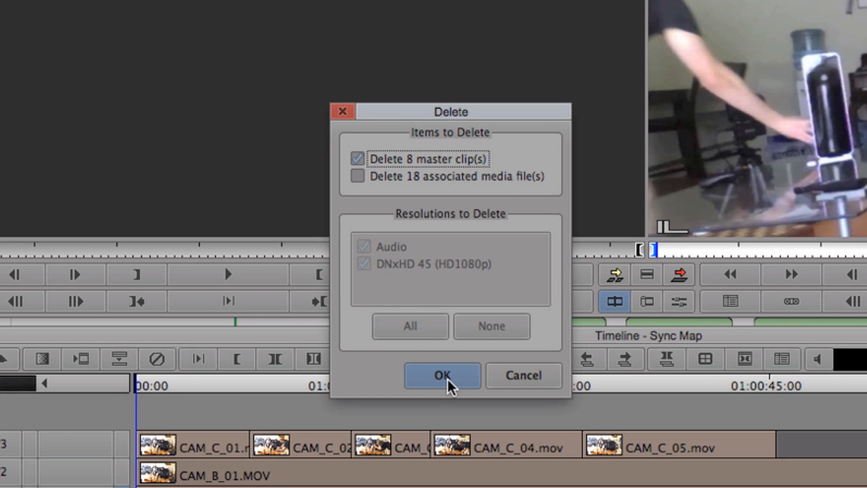
click(448, 379)
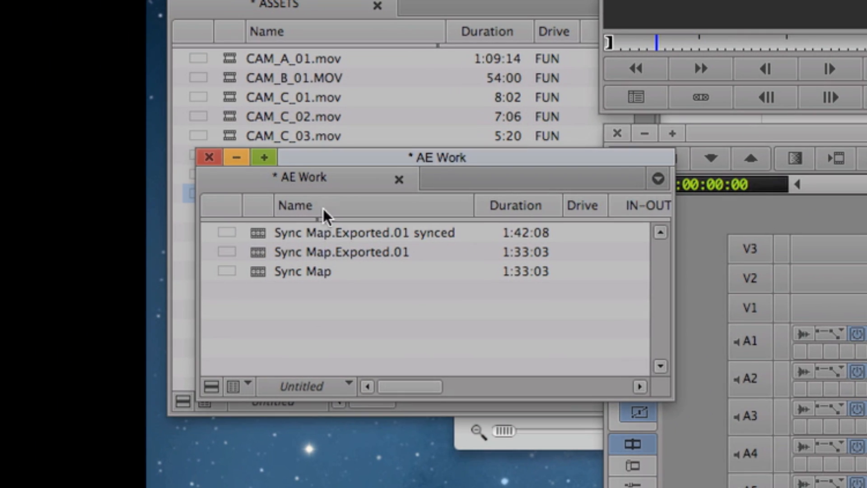
Step: Load the Sync Map.Exported.01 synced sequence into the timeline and scrub through its aligned clips
click(257, 235)
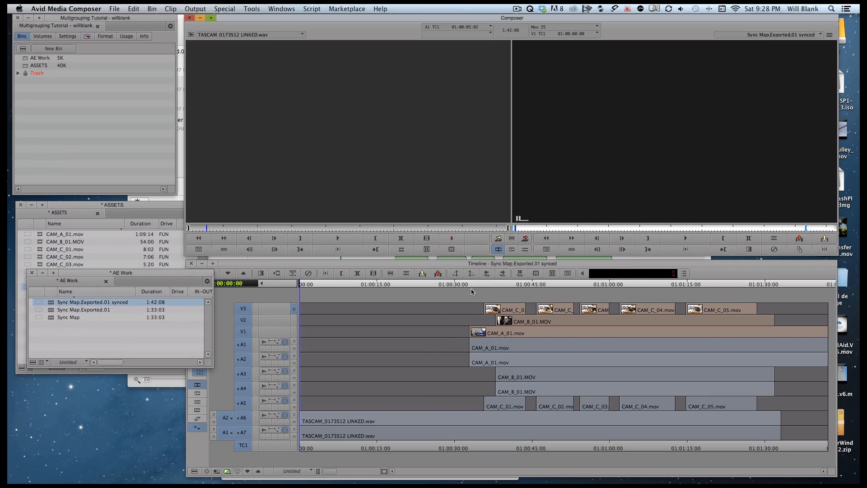
click(440, 292)
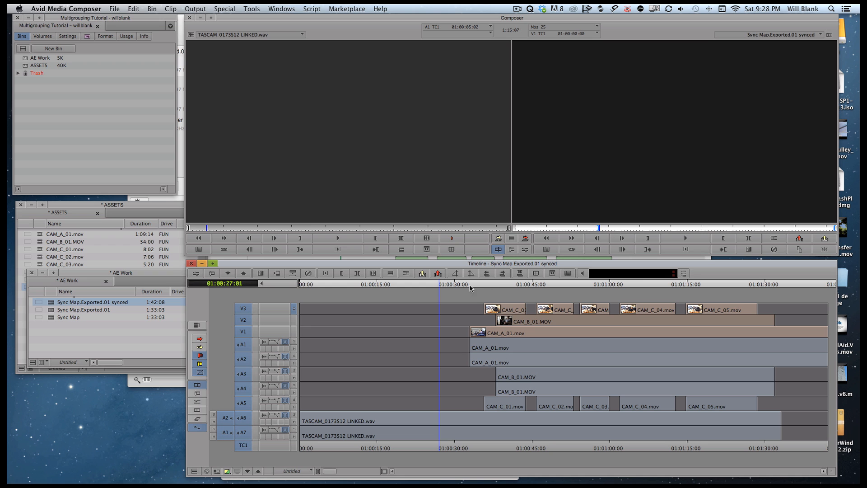
drag(479, 286, 859, 295)
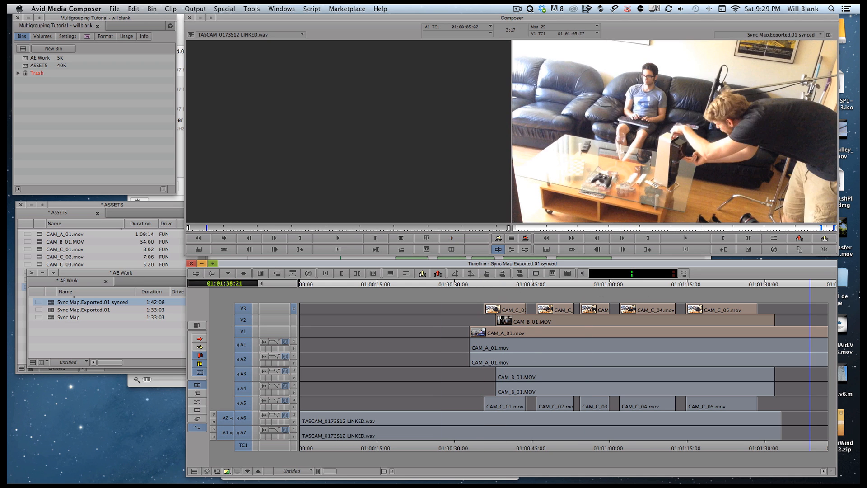
Step: Turn on sync lock for all tracks and mark the range from the sequence start to the start of CAM_A_01.mov
drag(808, 283, 469, 282)
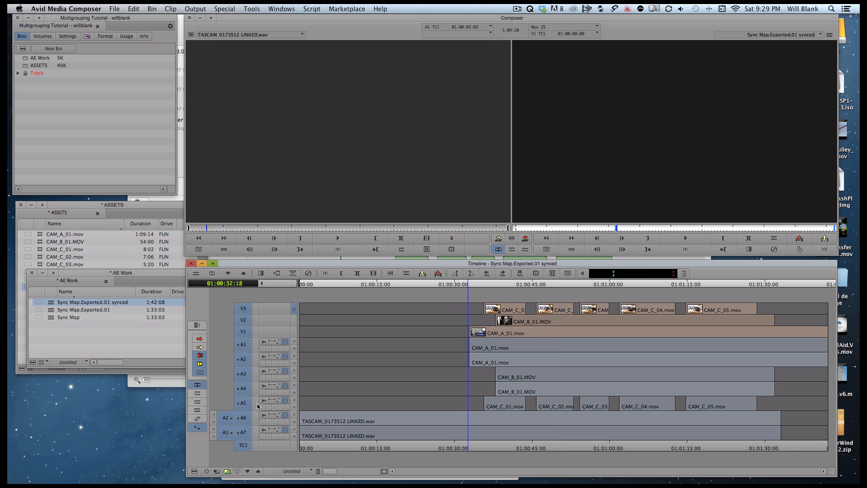
click(256, 446)
key(o)
drag(469, 284, 175, 292)
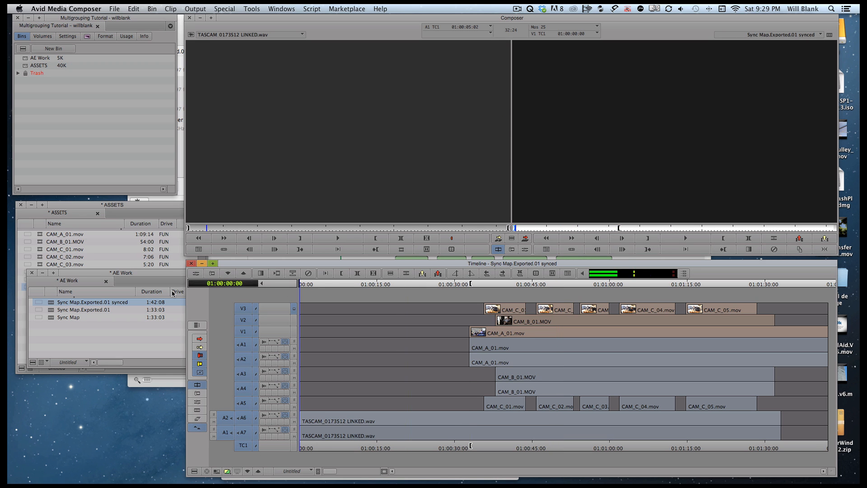
key(i)
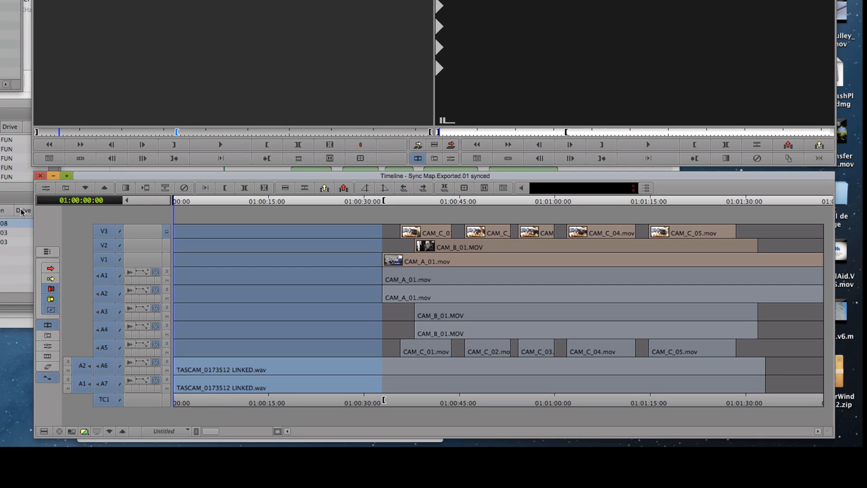
Step: Extract the marked range before CAM_A_01.mov and the tail after the TASCAM audio ends from all tracks of the synced sequence
key(x)
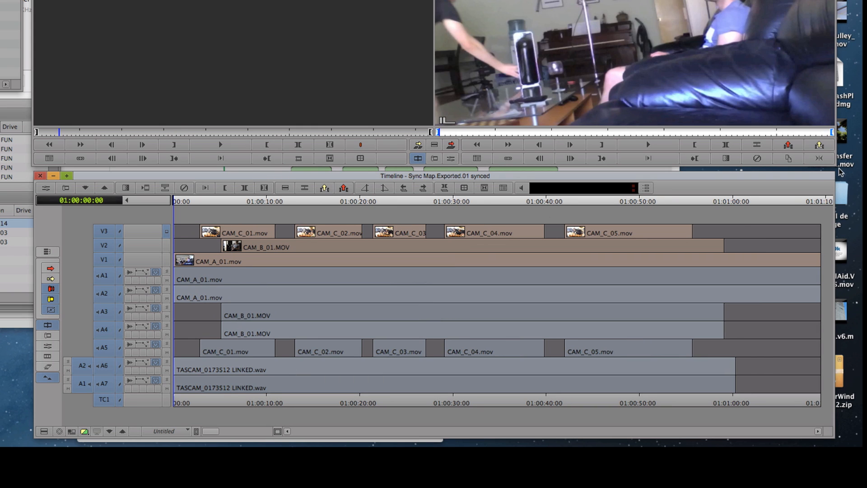
click(736, 202)
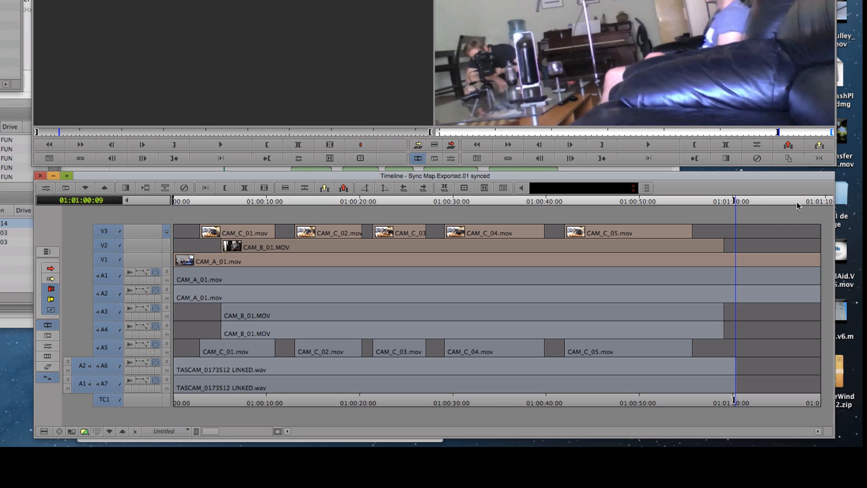
drag(755, 202, 840, 203)
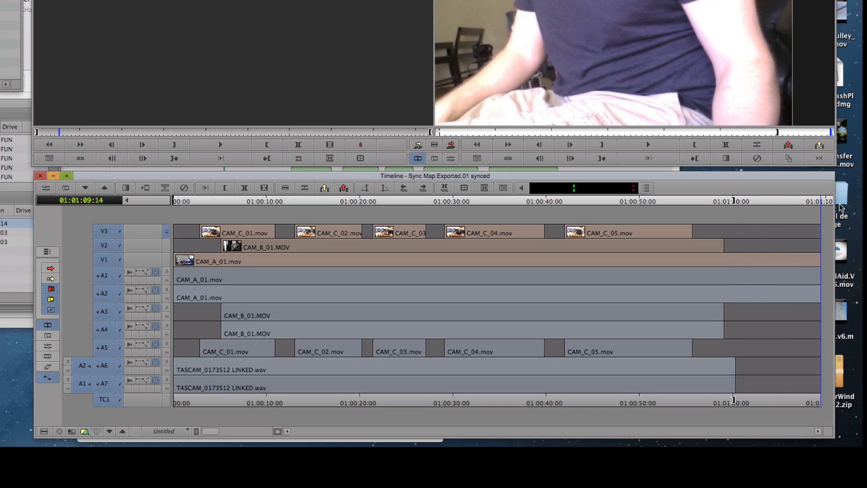
key(o)
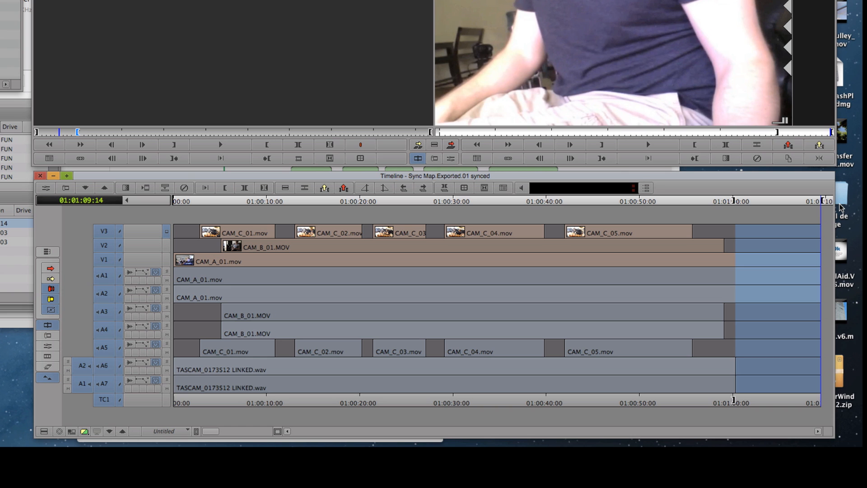
key(x)
Step: Scrub through the trimmed sequence and switch the video monitoring to V1 and back to V3 to check the camera layers
drag(398, 283, 734, 281)
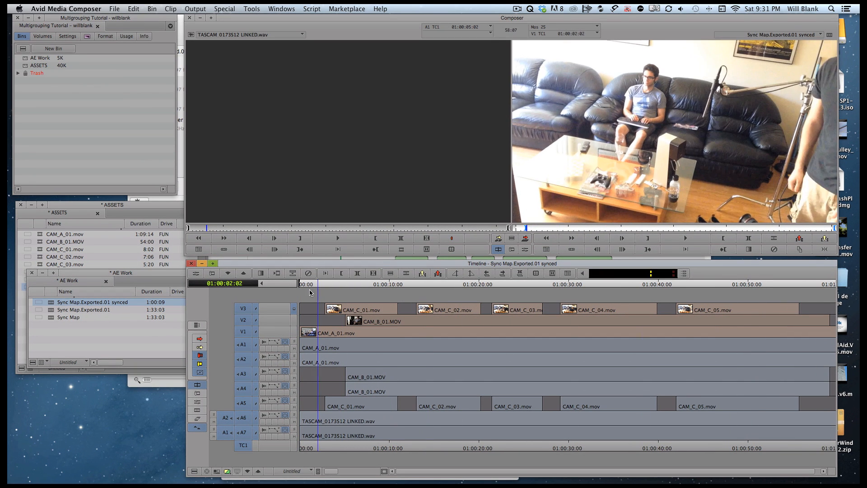
key(Home)
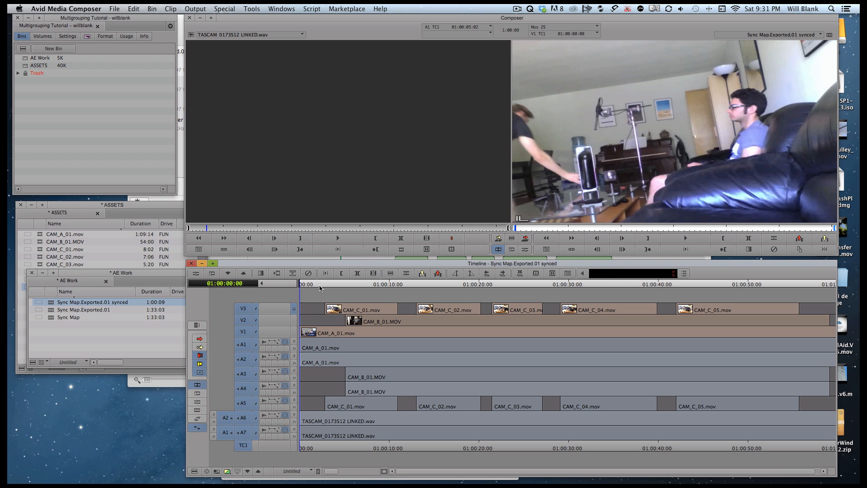
drag(321, 284, 384, 284)
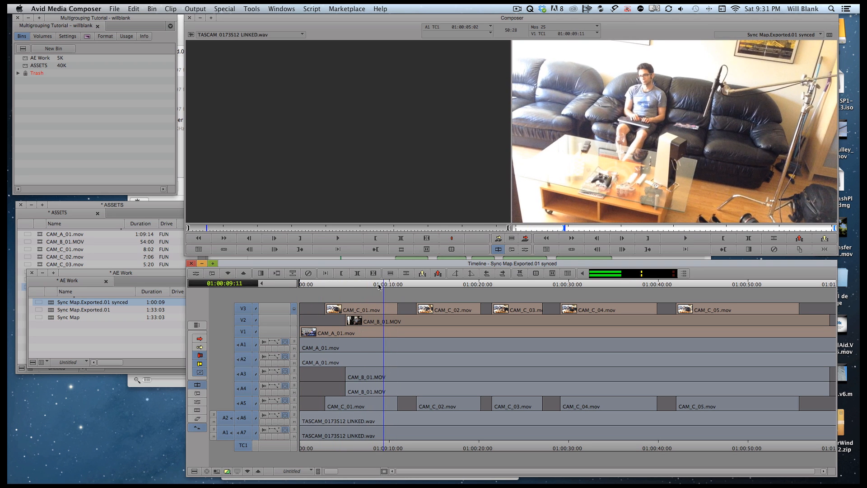
click(294, 333)
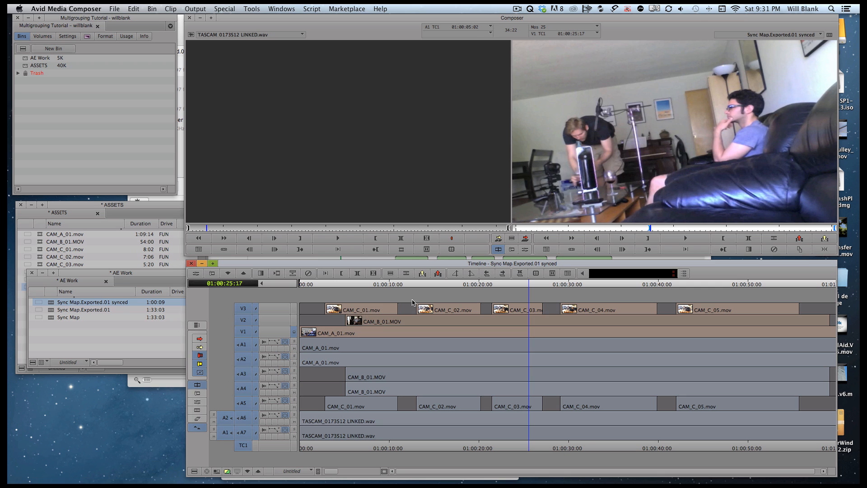
click(294, 308)
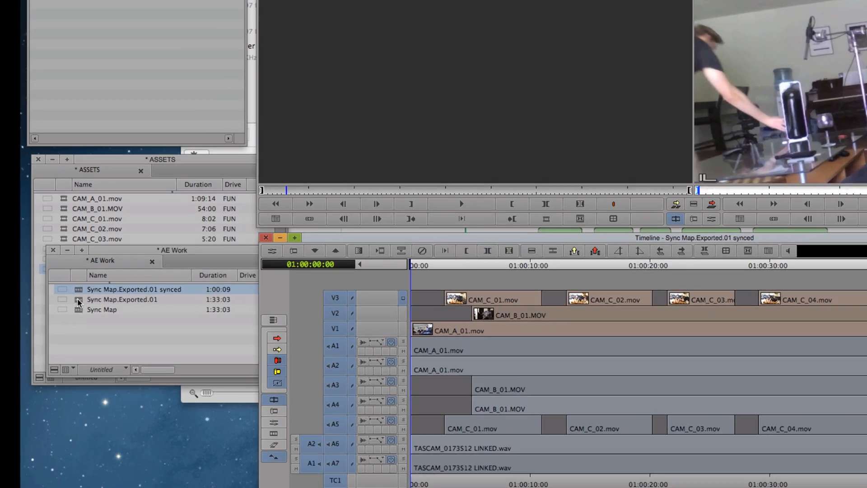
Step: Delete the untrimmed Sync Map.Exported.01 sequence from the AE Work bin
click(151, 308)
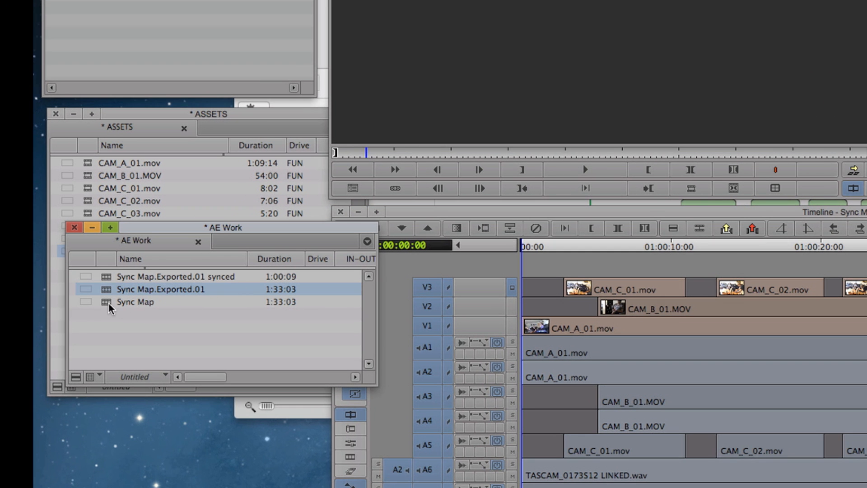
key(Delete)
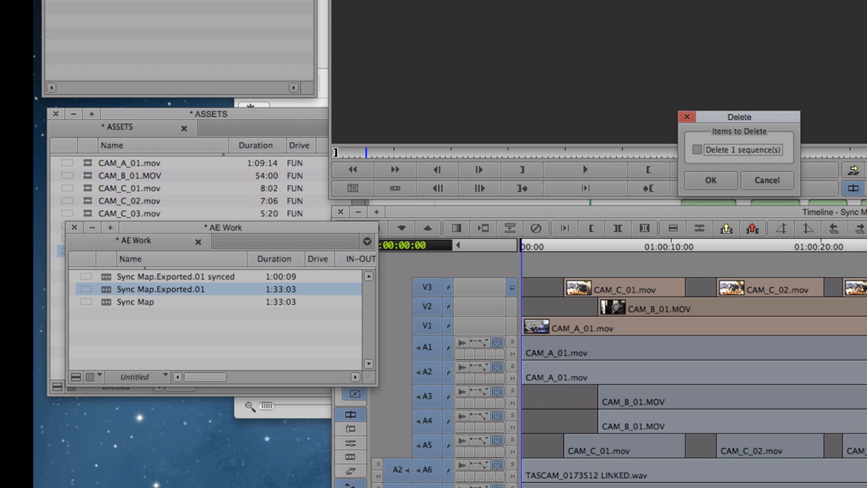
click(712, 181)
Step: Create a new bin in the Multigrouping Tutorial project and name it z_backup
drag(152, 227, 162, 210)
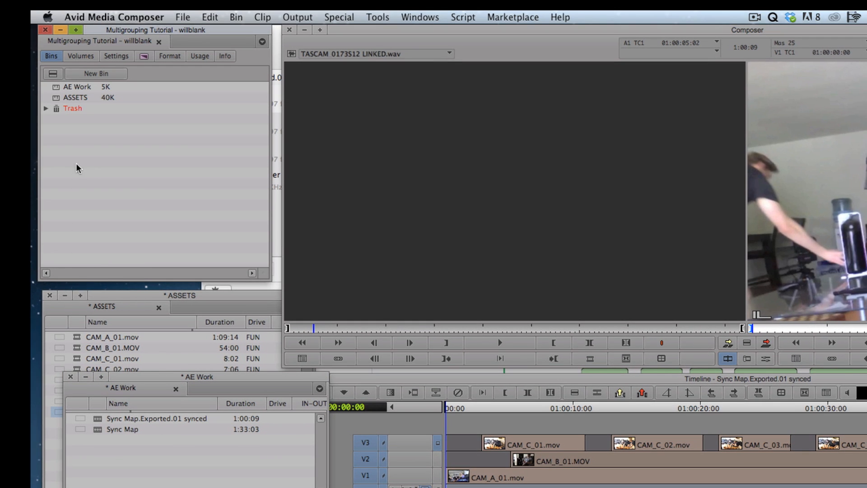
right_click(79, 166)
click(114, 184)
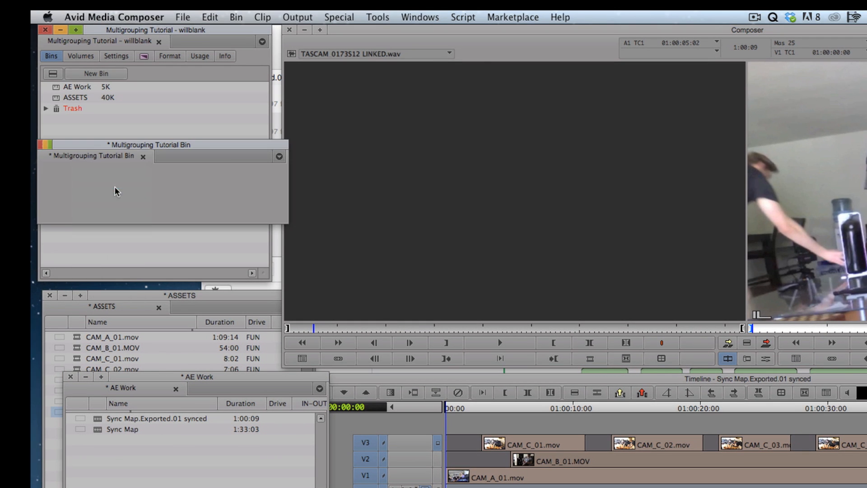
text(z_Synced)
key(Return)
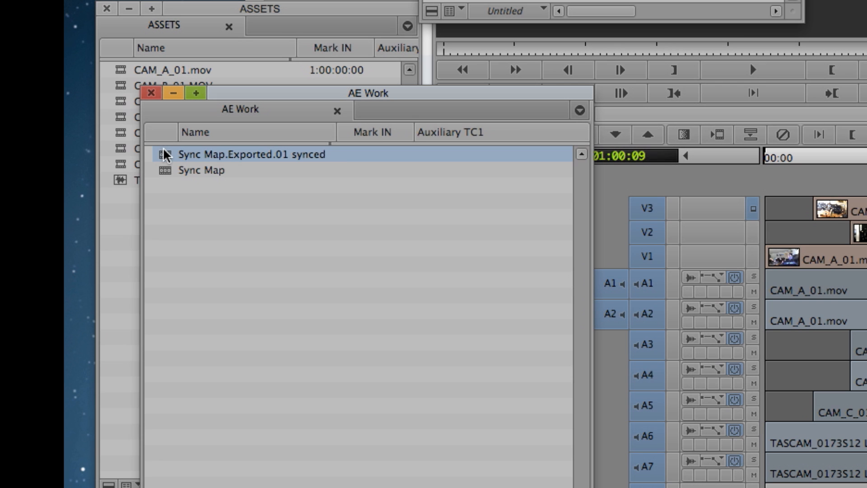
Step: Duplicate Sync Map.Exported.01 synced, move the copy and Sync Map into the z_backup bin, and close that bin
key(super+d)
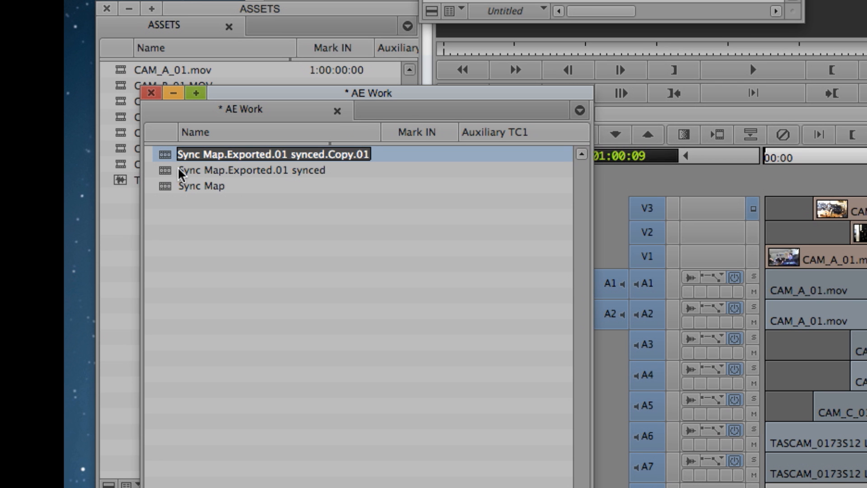
click(165, 154)
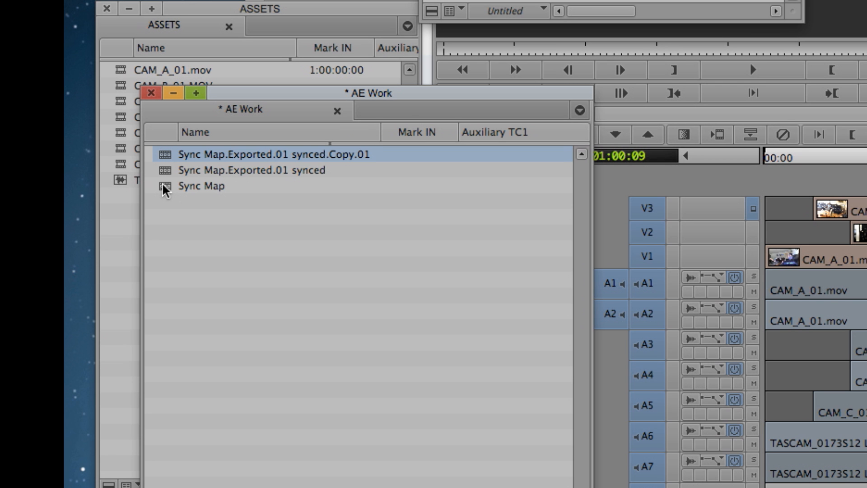
shift+click(168, 192)
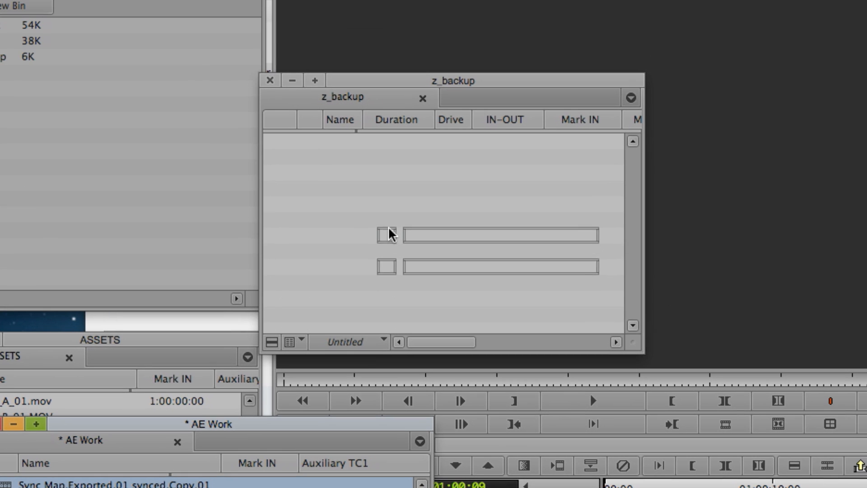
drag(390, 234, 375, 228)
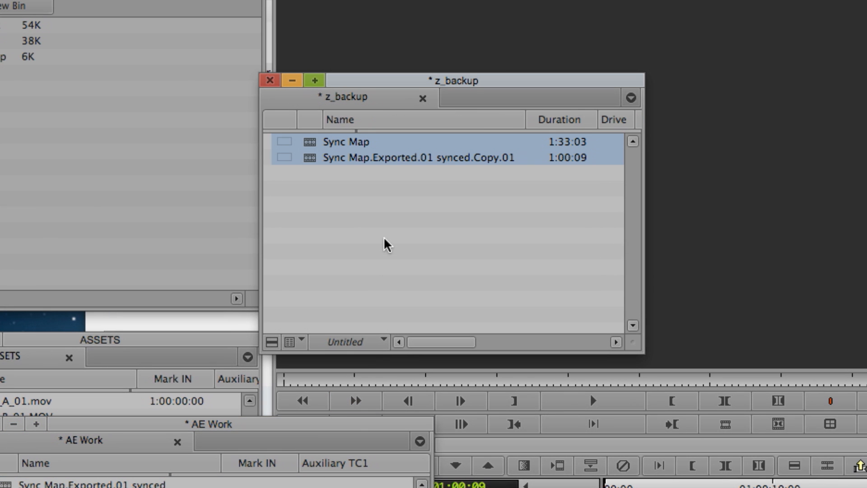
click(267, 81)
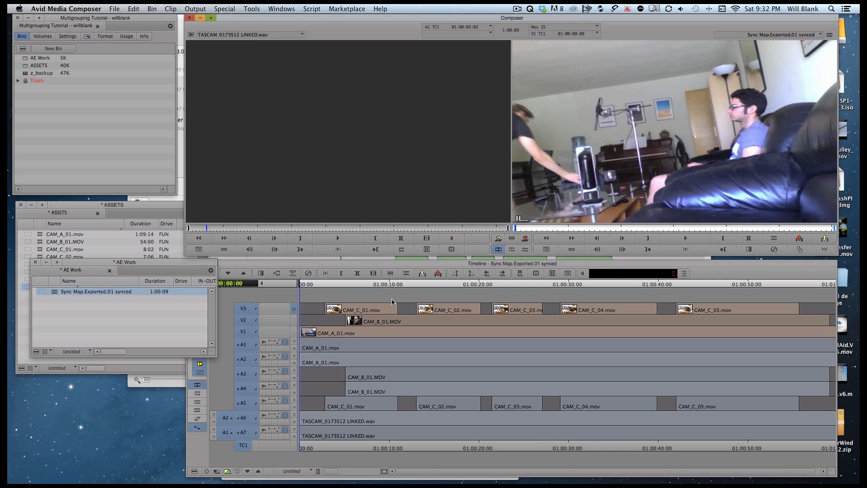
Step: Add edits across all tracks at the starts of CAM_C_02, CAM_C_03, CAM_C_04 and CAM_C_05, and return to the sequence start
drag(309, 285, 363, 291)
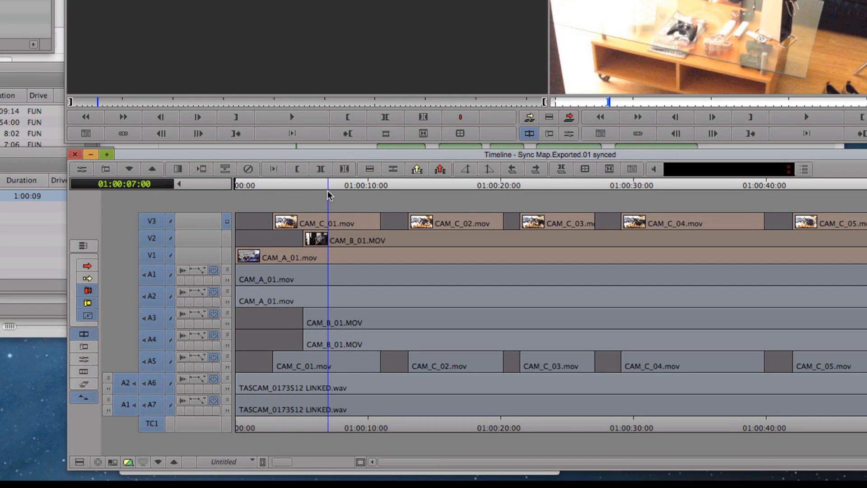
drag(329, 196, 398, 188)
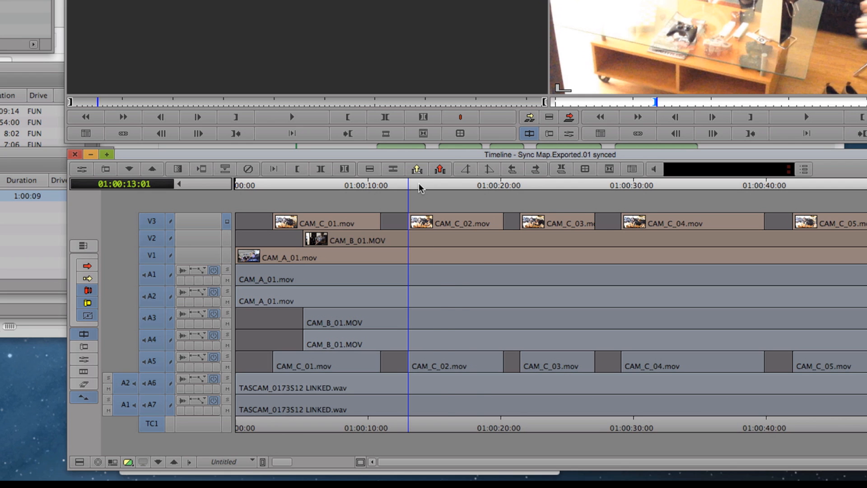
key(h)
click(519, 178)
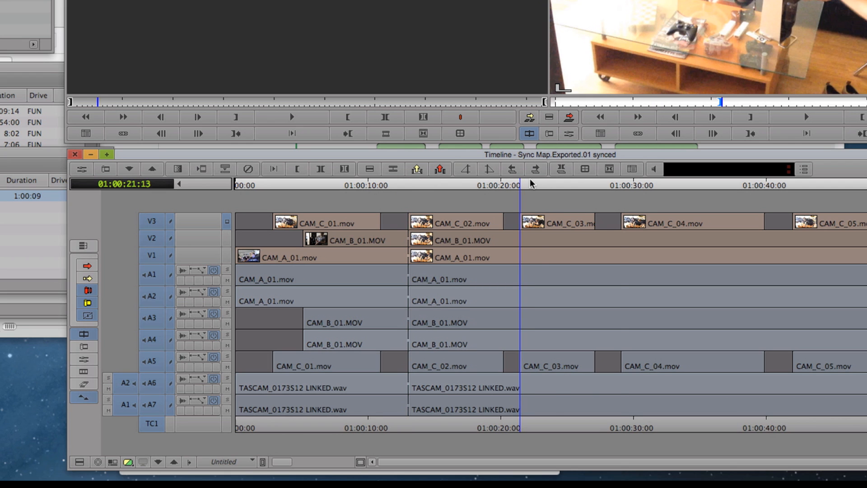
key(h)
click(621, 182)
key(h)
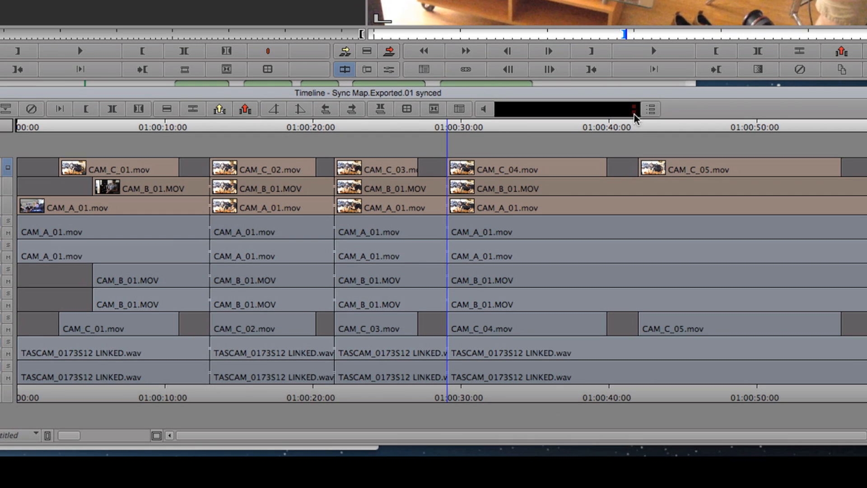
click(646, 123)
key(h)
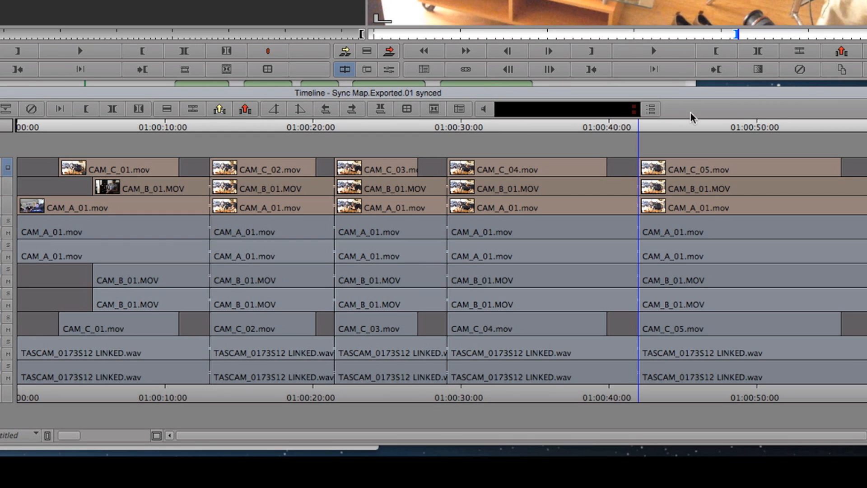
key(Home)
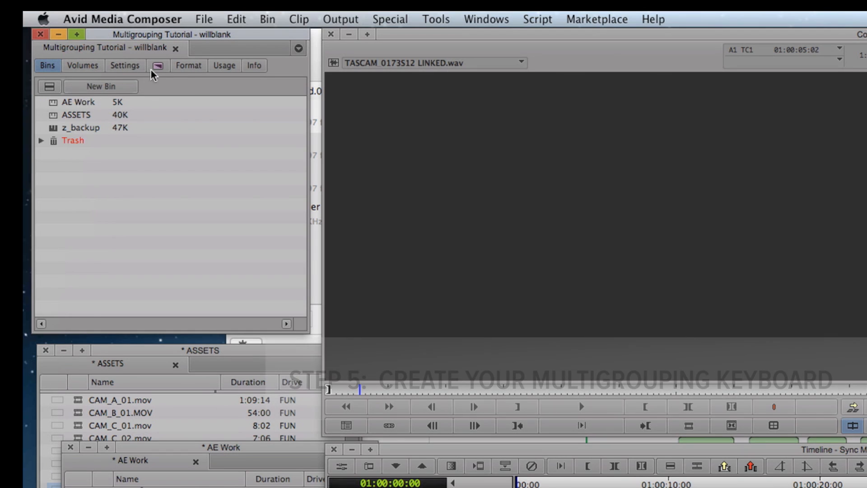
Step: Open the Multigrouping keyboard setting, examine its key assignments, and close the keyboard layout
click(68, 36)
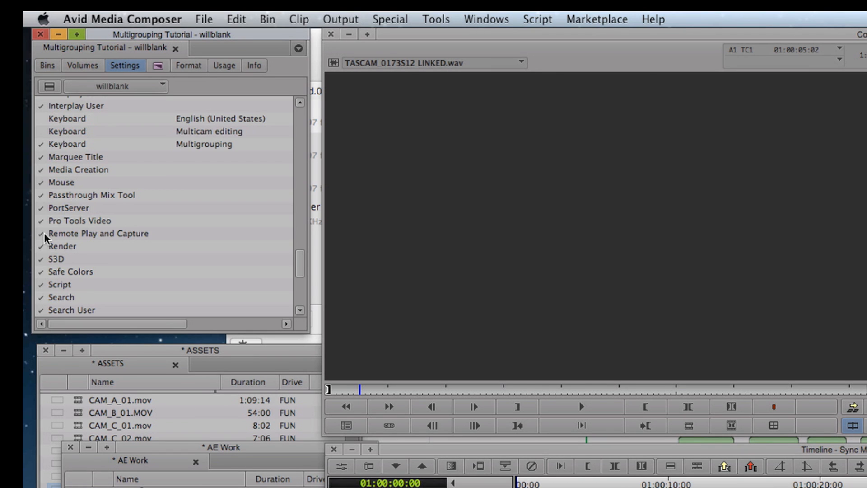
click(63, 144)
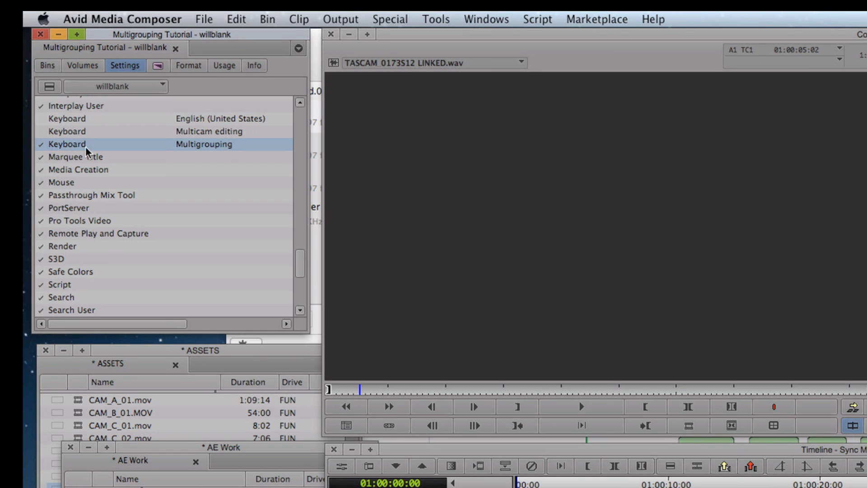
double_click(142, 143)
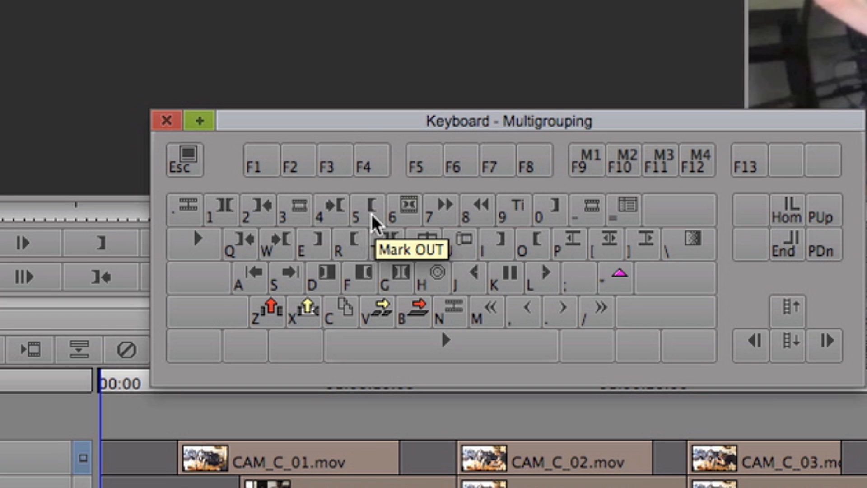
click(408, 220)
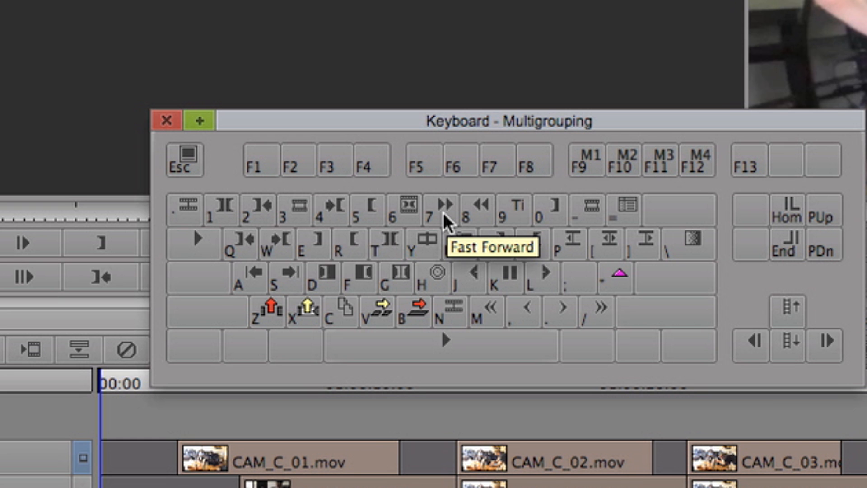
click(166, 121)
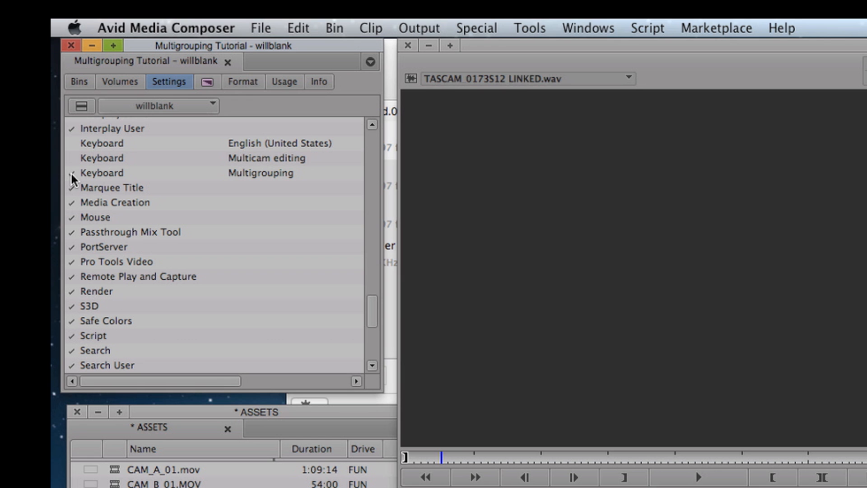
click(101, 172)
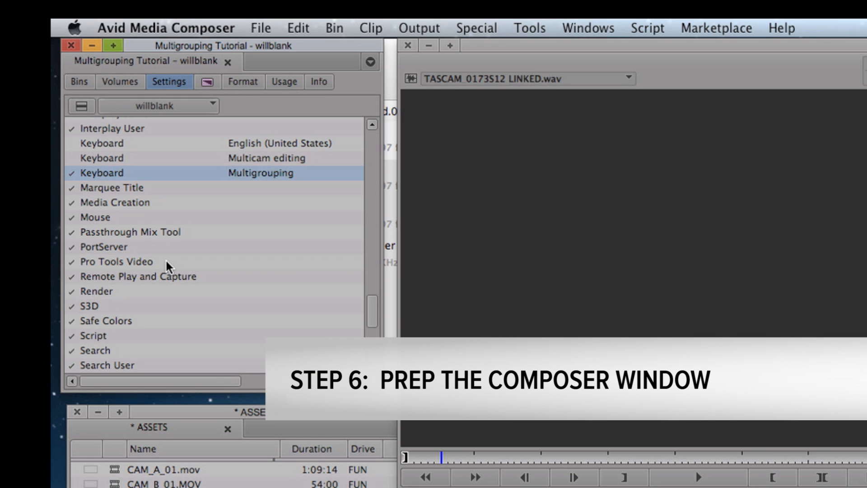
Step: Open the Composer settings, review the Window and FF/REW options with Stop at Head Frames enabled, and accept them
scroll(112, 244, up, 5)
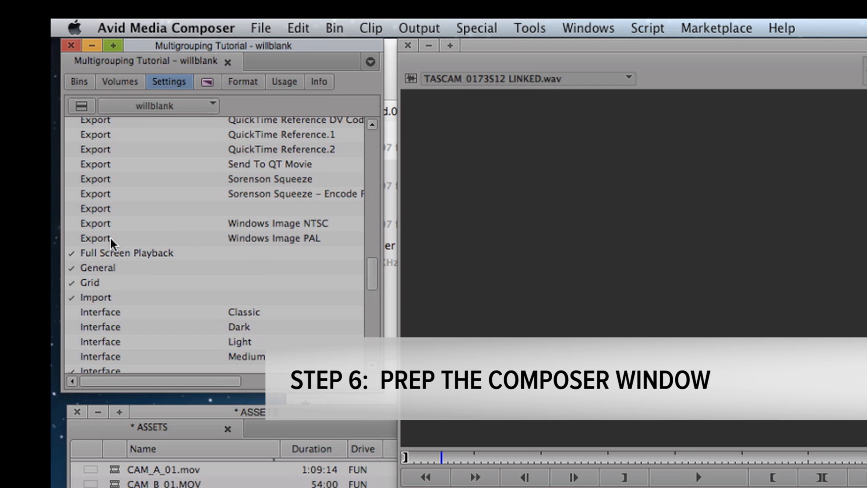
scroll(113, 244, up, 10)
scroll(110, 237, up, 8)
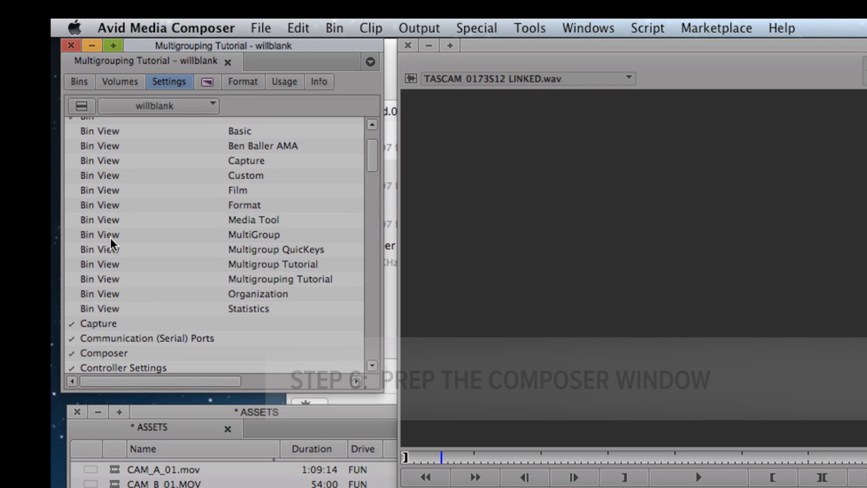
scroll(98, 236, down, 4)
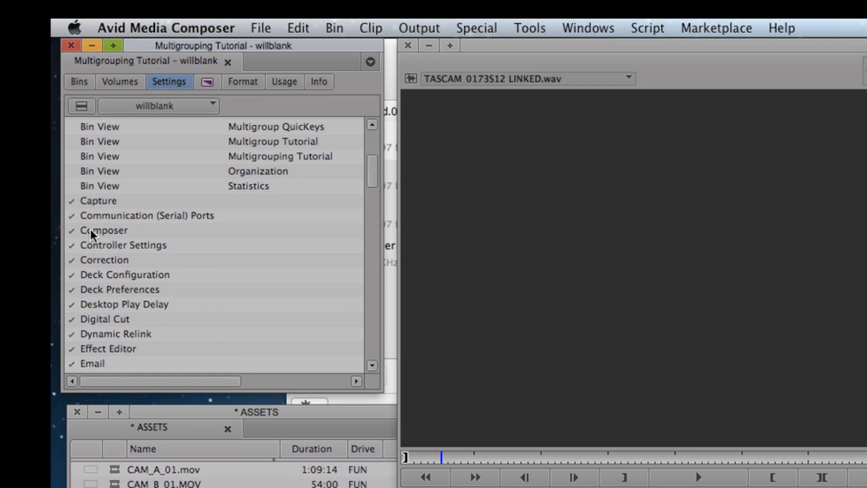
double_click(91, 230)
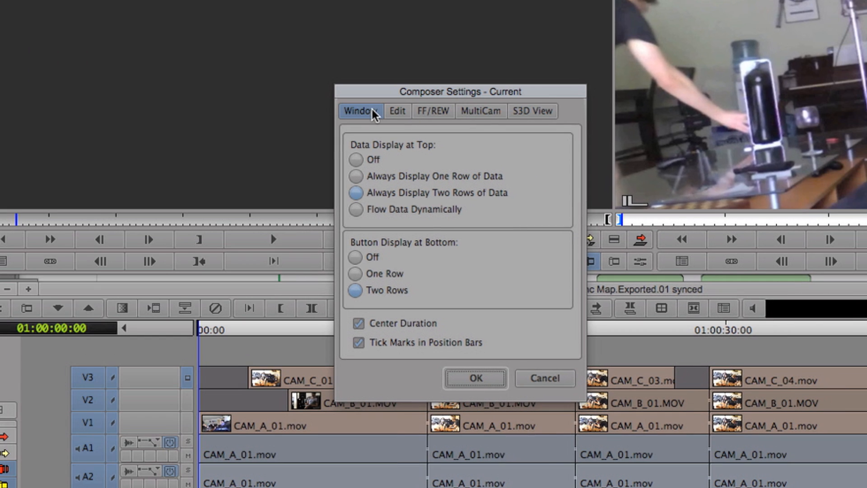
click(435, 113)
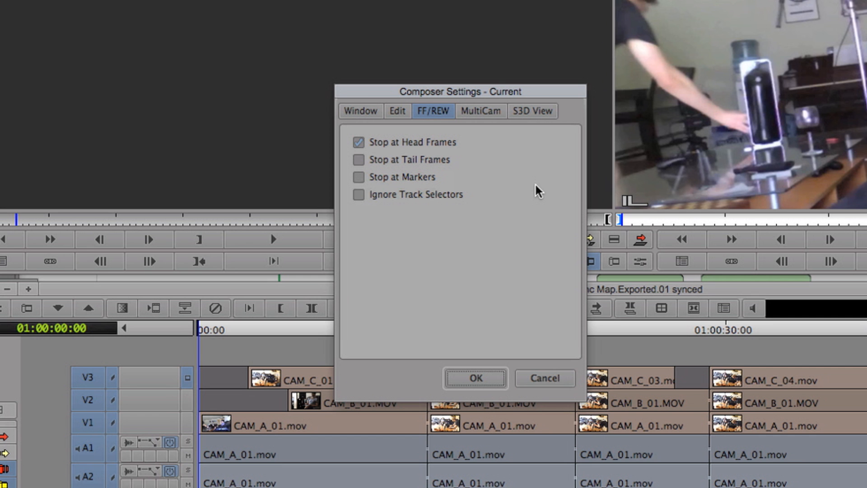
click(476, 378)
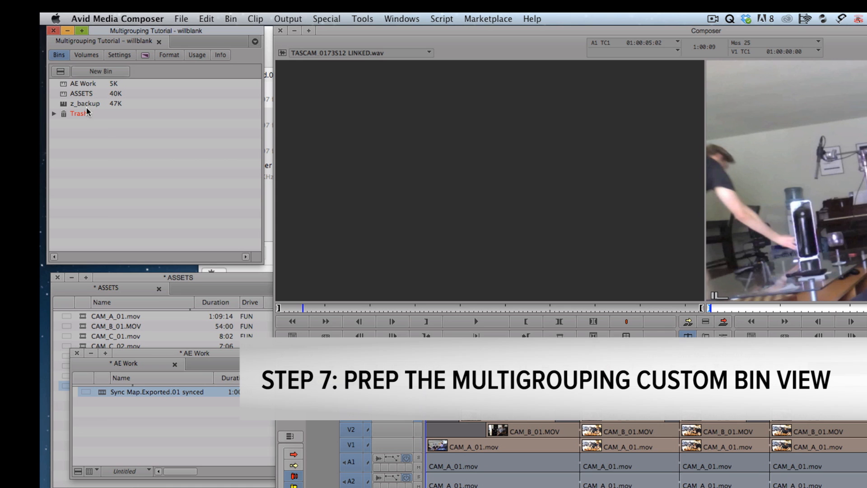
Step: Clear all displayed columns of the AE Work bin and show only Auxiliary TC1 and Mark IN
double_click(64, 80)
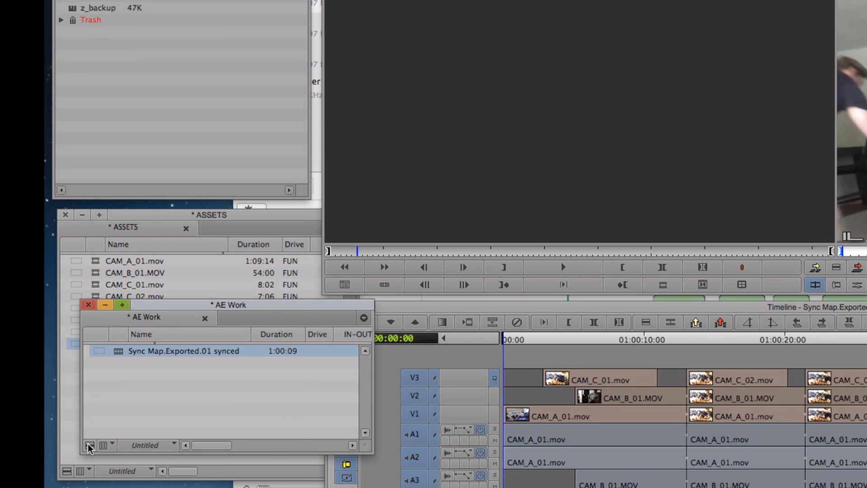
click(90, 446)
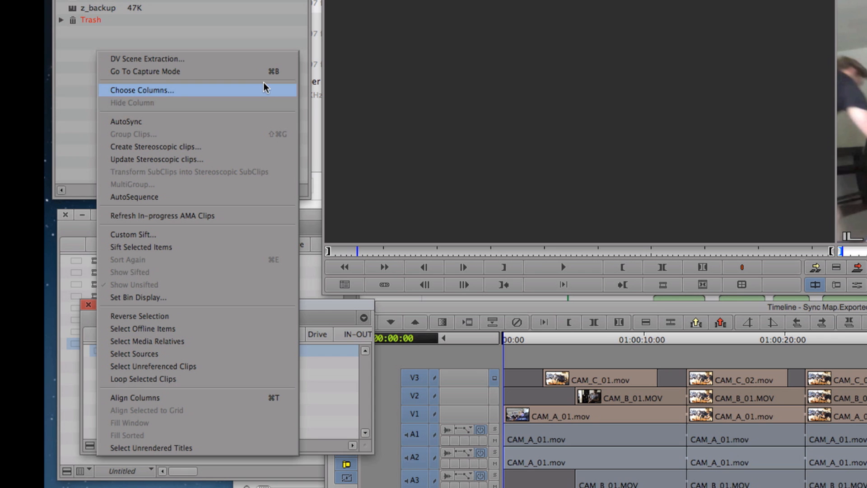
click(247, 88)
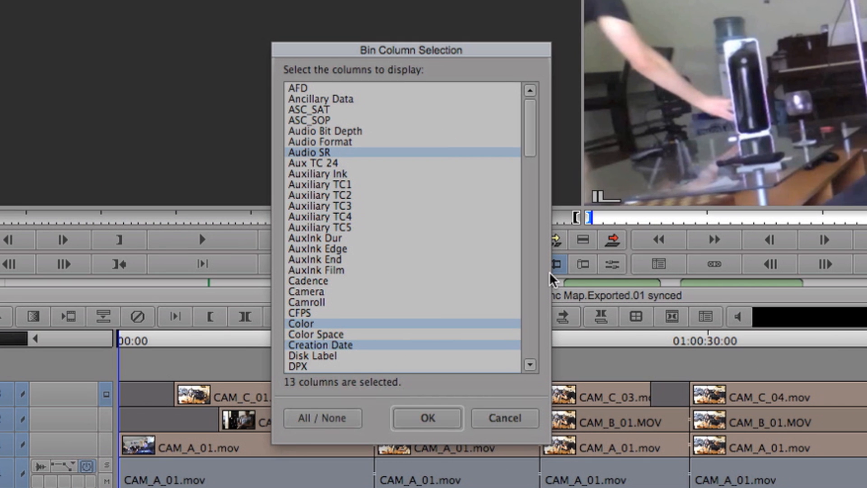
click(337, 420)
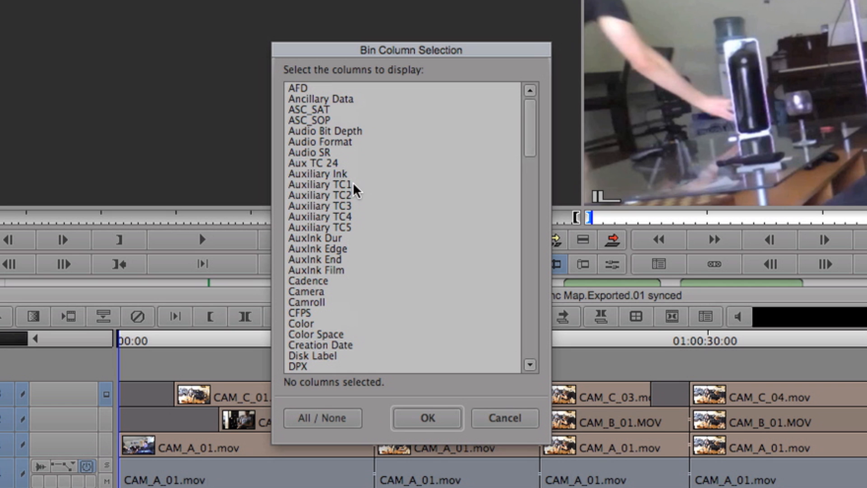
click(365, 184)
drag(531, 126, 517, 217)
click(312, 196)
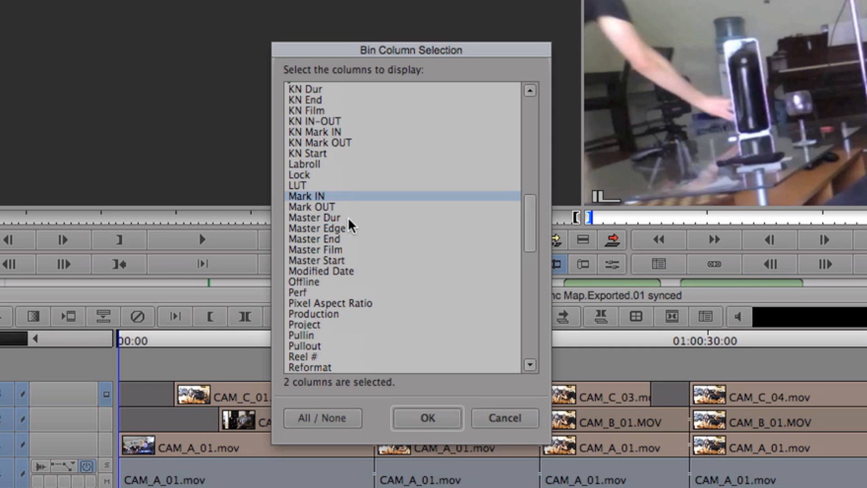
click(442, 412)
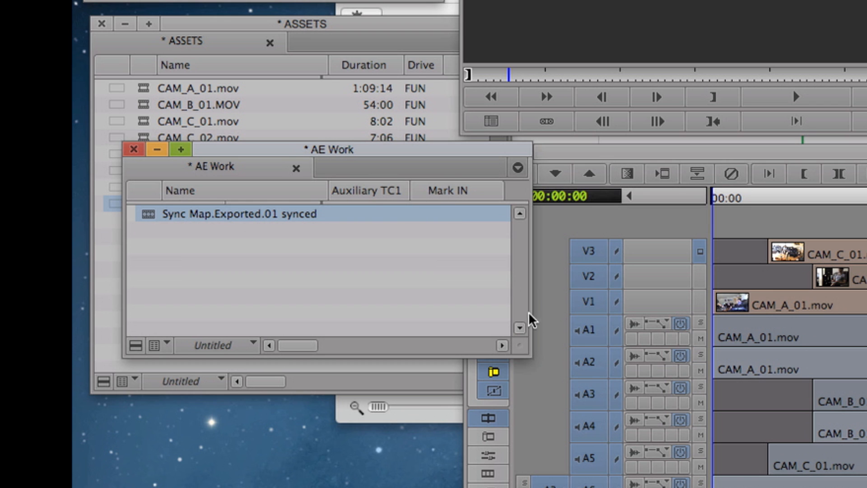
Step: Place the Mark IN column ahead of Auxiliary TC1 in the AE Work bin and save the bin view as Multigrouping
mouse_move(533, 361)
mouse_down()
mouse_move(590, 362)
mouse_move(541, 357)
mouse_up()
drag(446, 190, 341, 194)
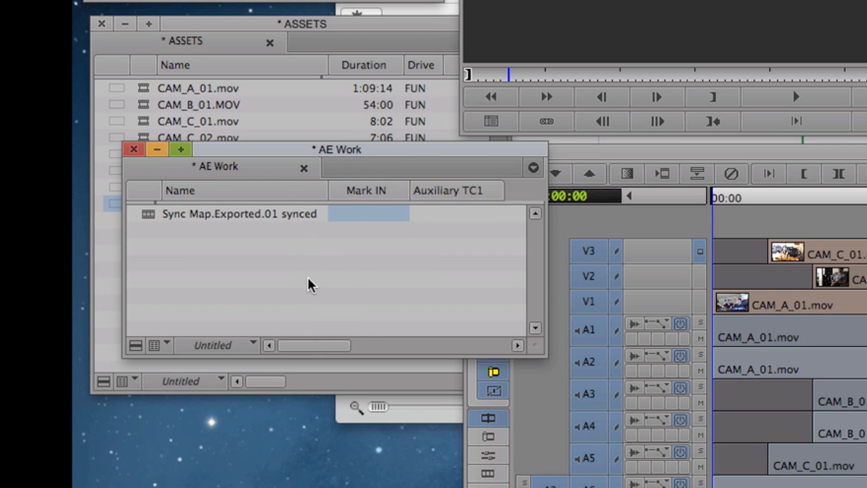
click(214, 345)
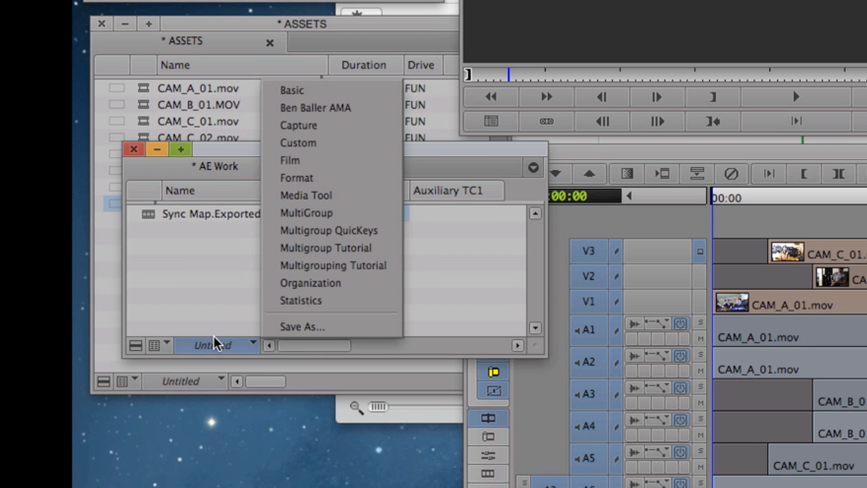
click(351, 329)
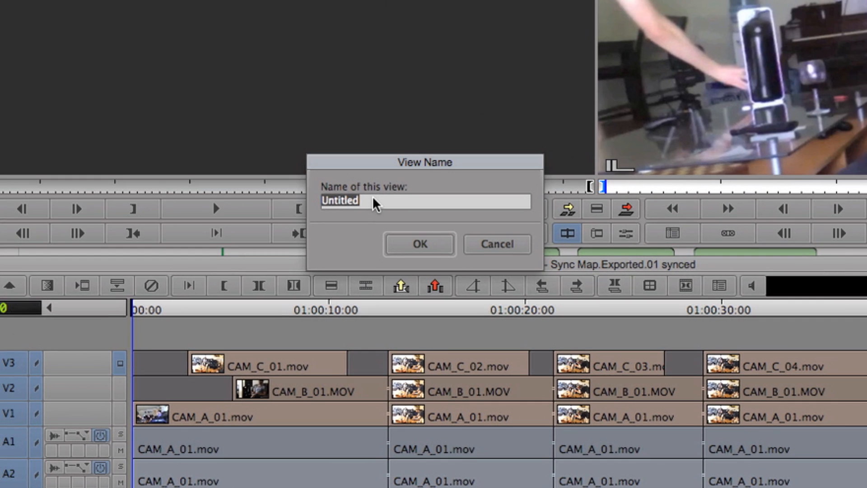
text(Multig)
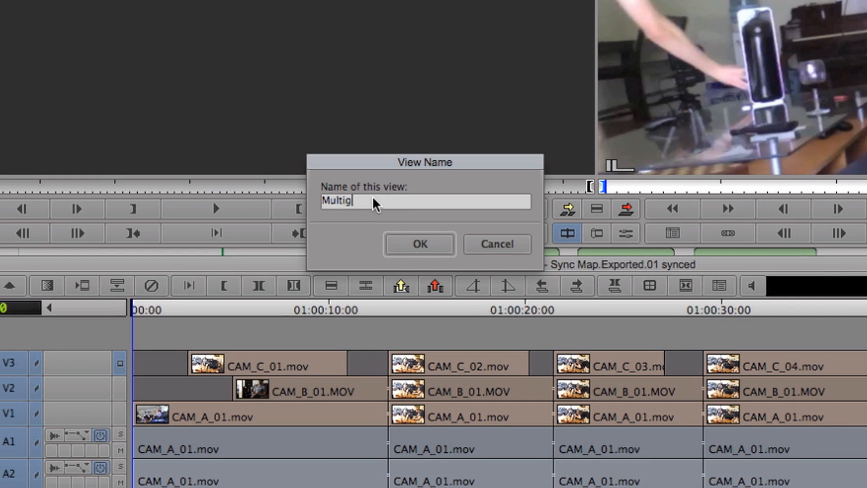
text(rouping)
key(Return)
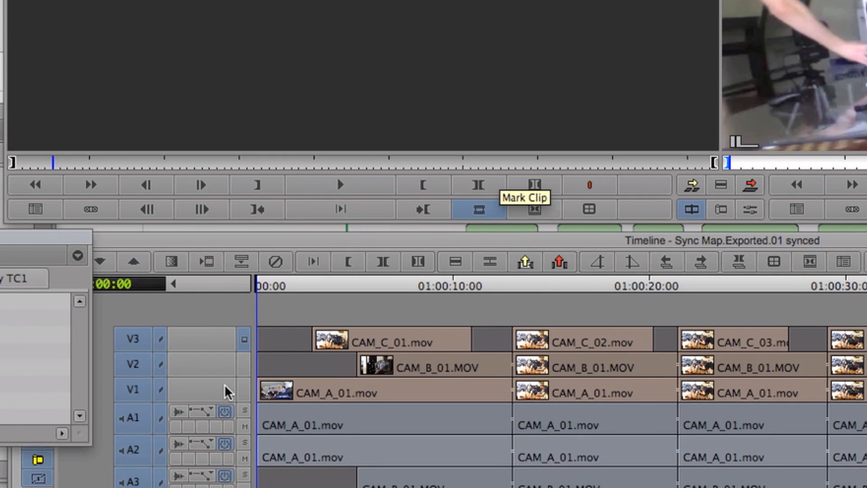
click(271, 275)
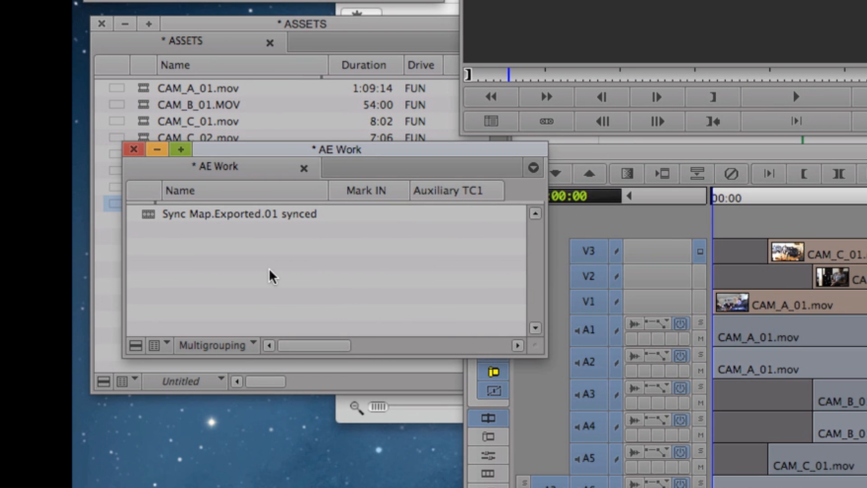
Step: Leave only track V1 selected in the timeline, and move the video monitor to V1 and solo it
click(711, 153)
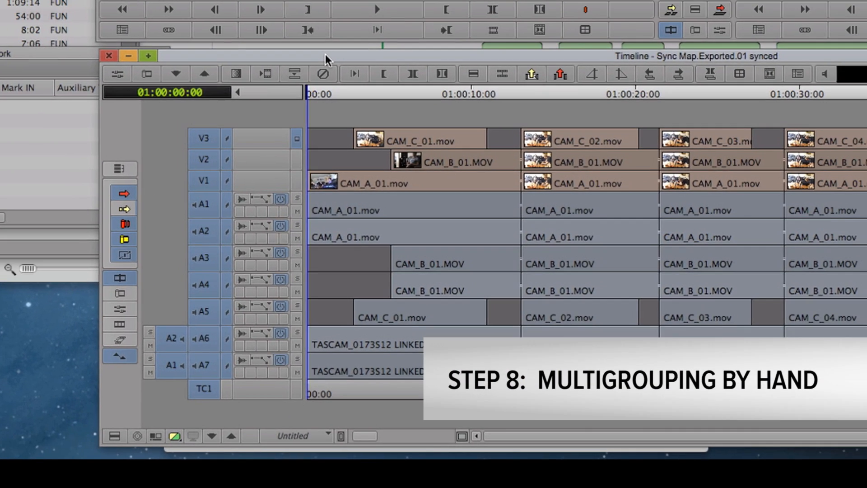
click(120, 193)
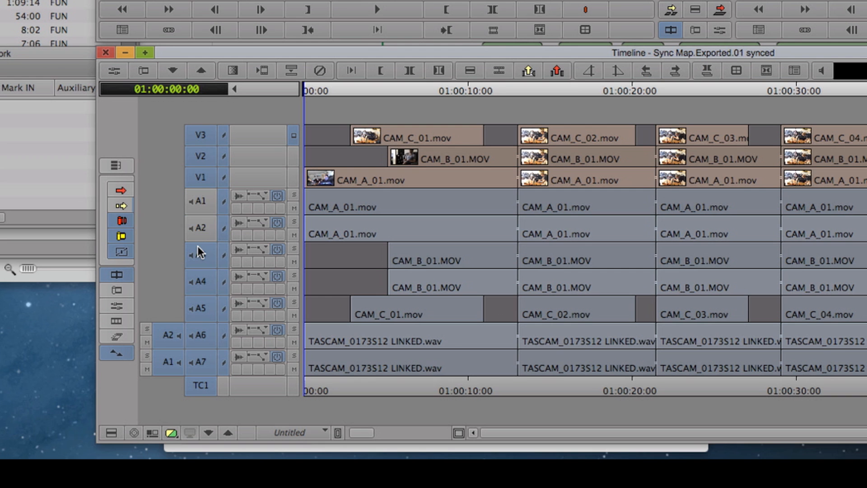
drag(199, 252, 198, 285)
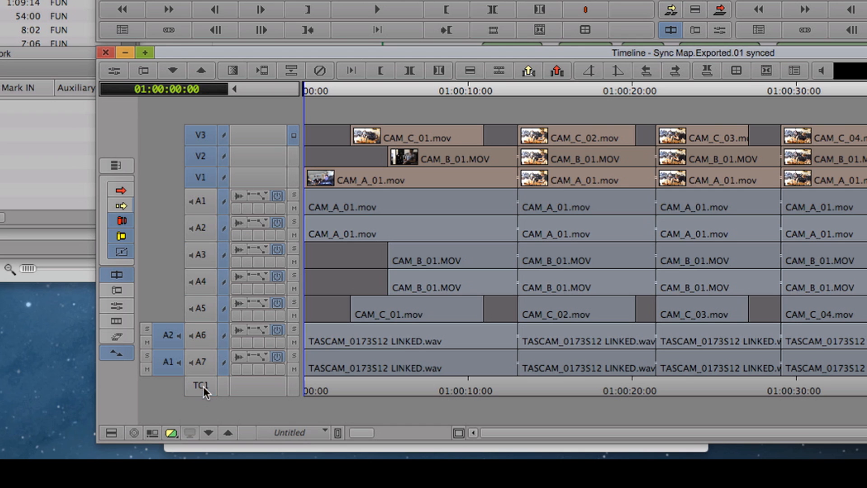
click(207, 135)
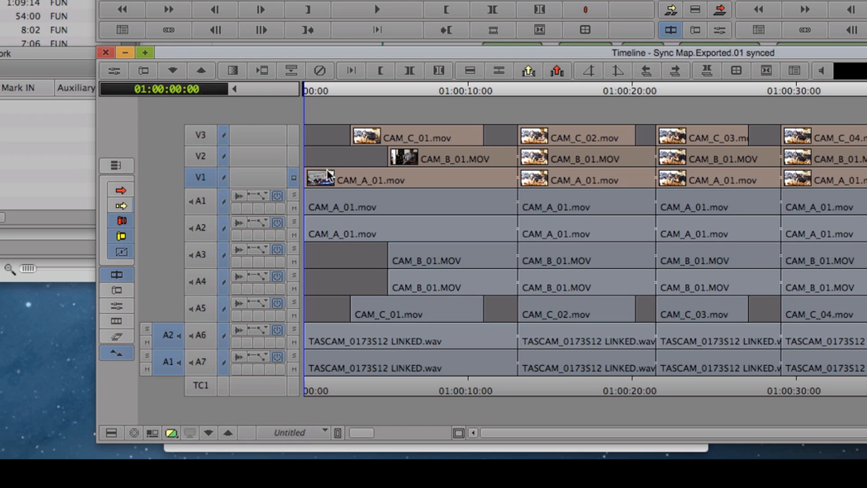
click(294, 178)
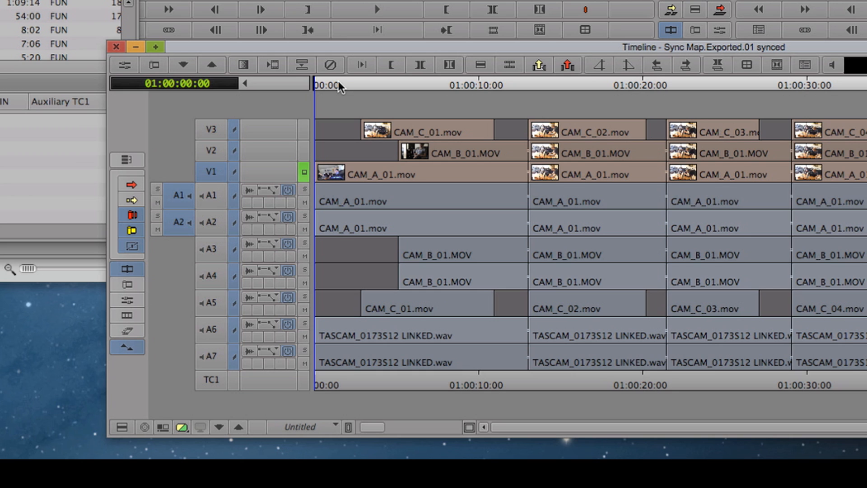
Step: Mark the first CAM_A_01.mov segment on V1, match frame to its source, and create a subclip of it in the AE Work bin
key(t)
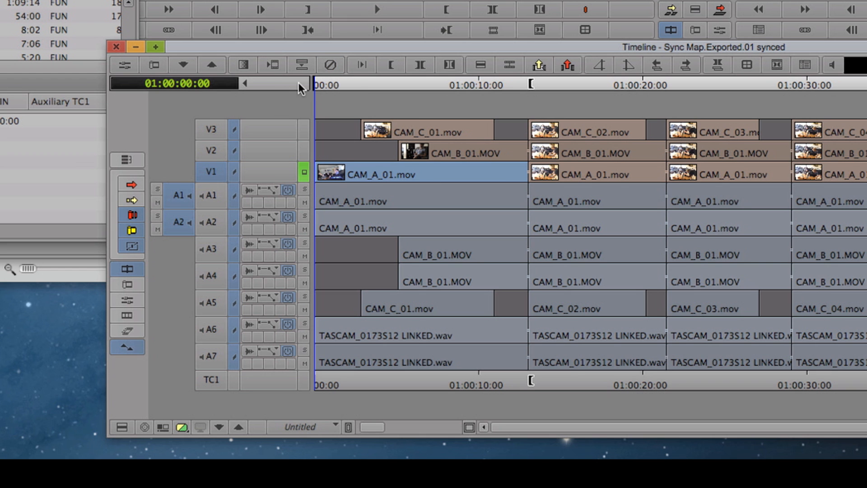
key(n)
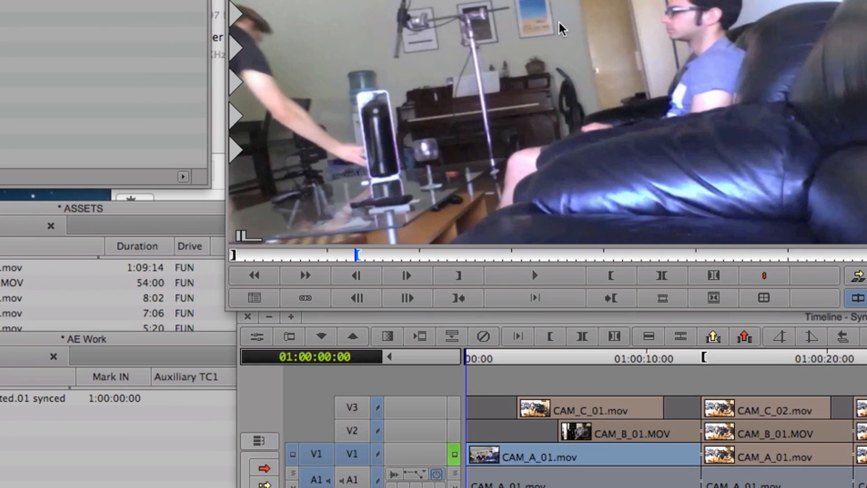
key(w)
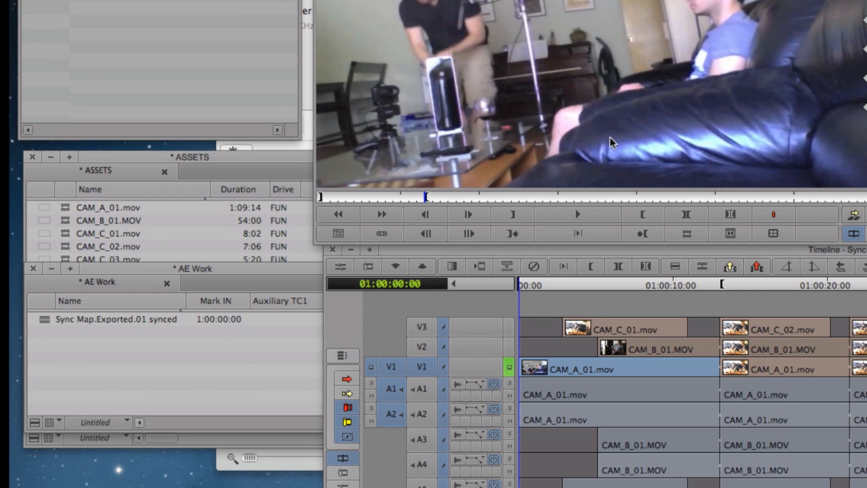
drag(584, 186, 5, 404)
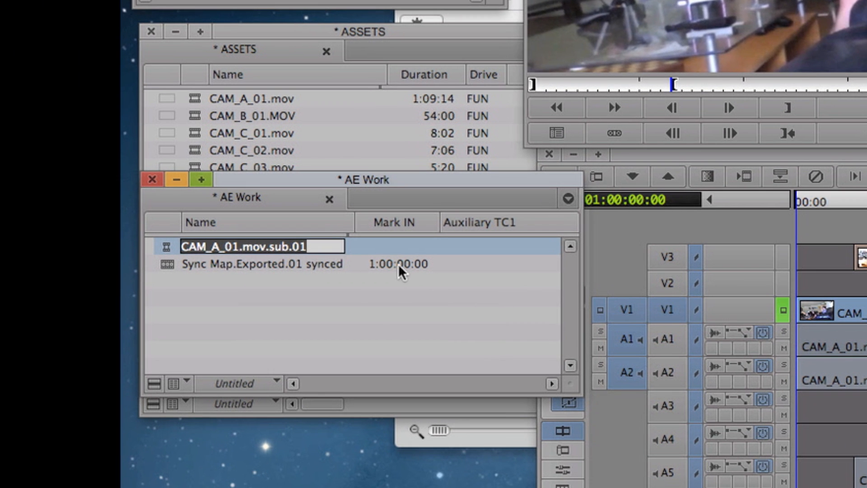
Step: Enter the sequence's Mark IN timecode 1:00:00:00 as the Auxiliary TC1 of CAM_A_01.mov.sub.01
click(401, 264)
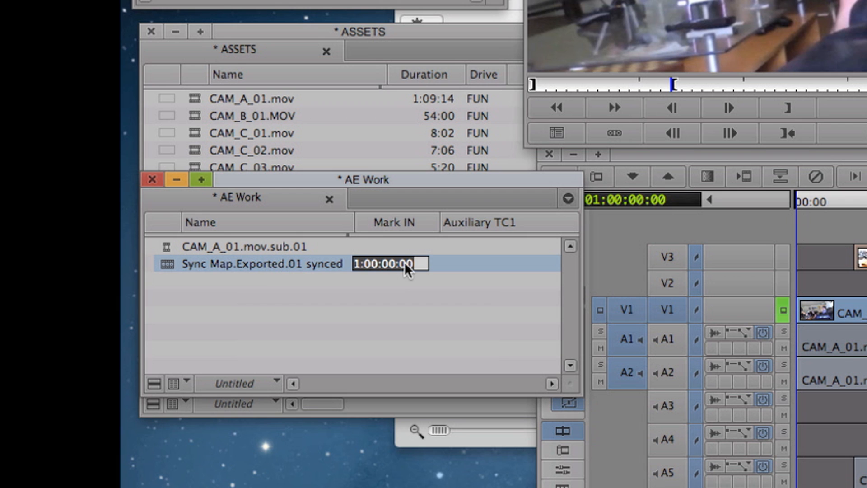
click(469, 243)
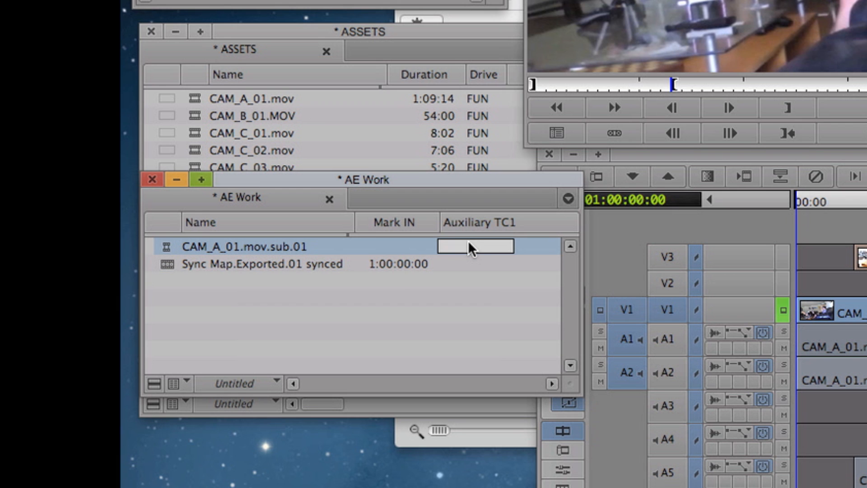
text(1:00:00:00)
Step: Go to the edit at 01:00:13:01, mark and match frame the second CAM_A_01.mov segment, and subclip it into the AE Work bin
click(765, 219)
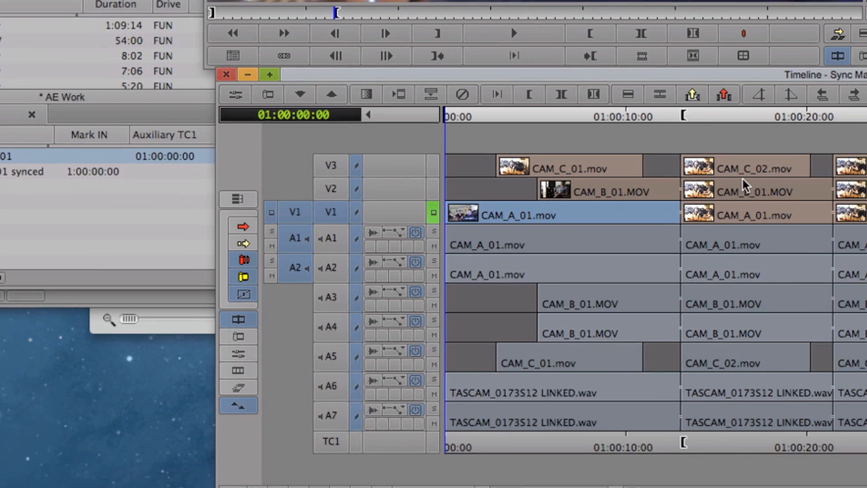
key(q)
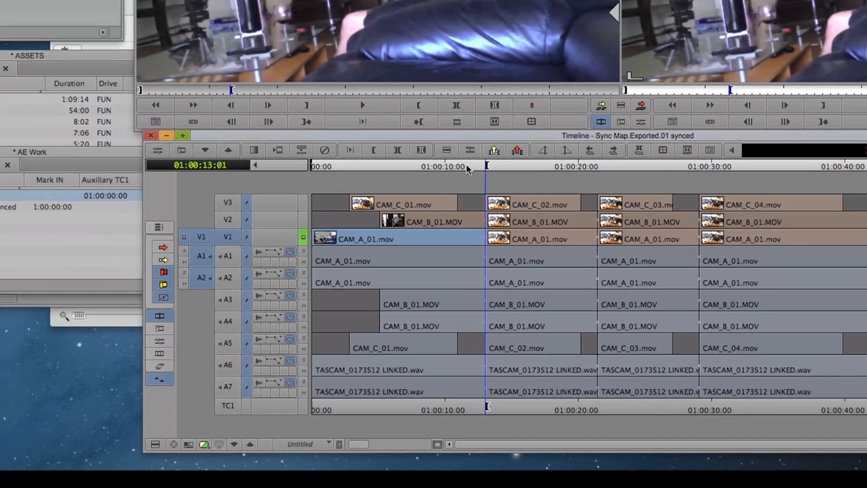
key(n)
key(w)
key(o)
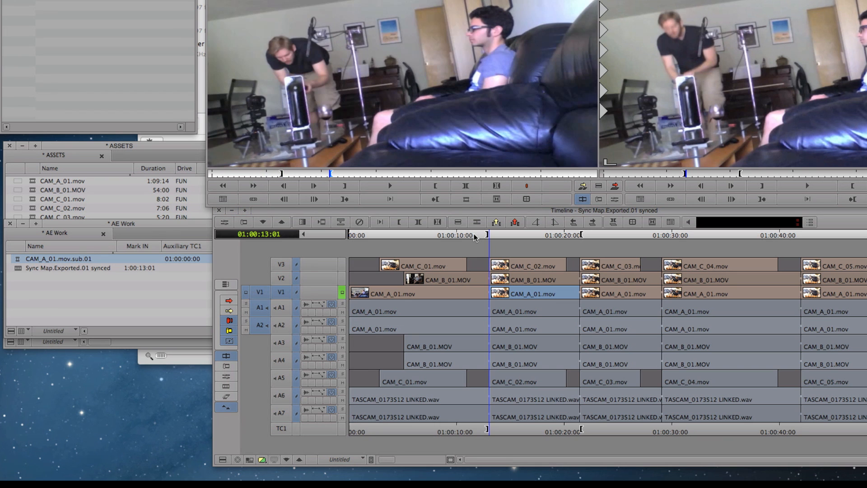
key(F5)
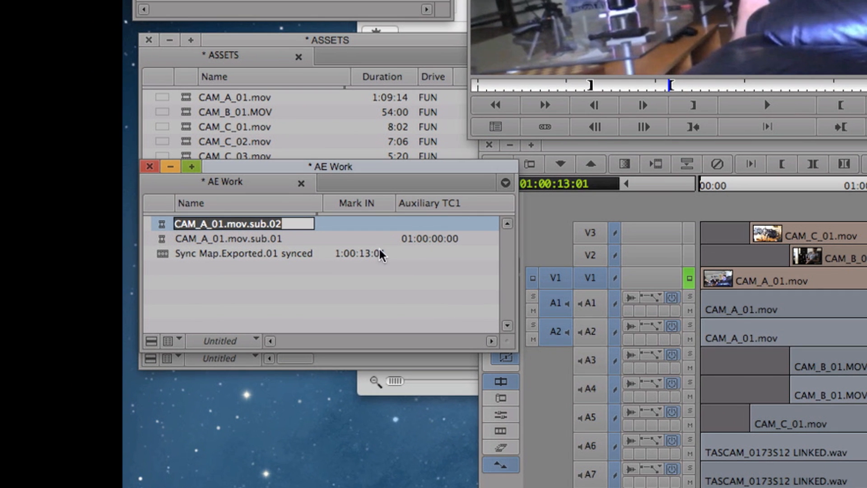
Step: Copy the sequence's Mark IN timecode 1:00:13:01 into the Auxiliary TC1 of CAM_A_01.mov.sub.02
click(142, 277)
key(super+c)
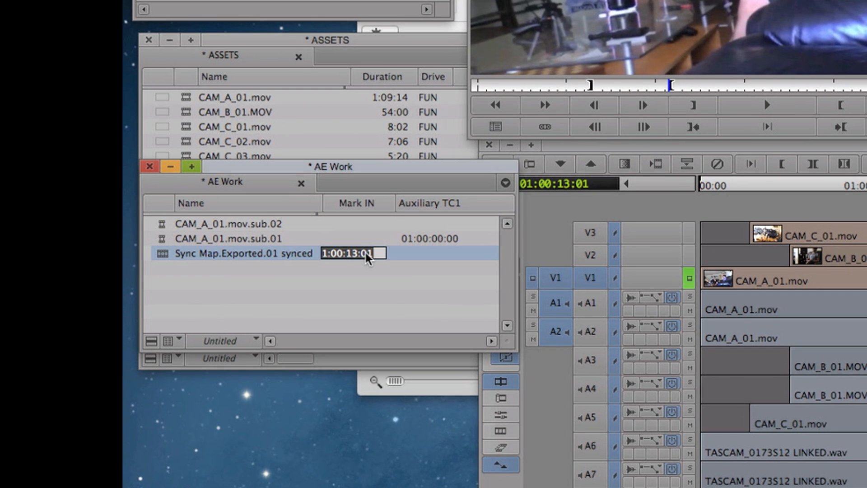
click(429, 225)
key(super+v)
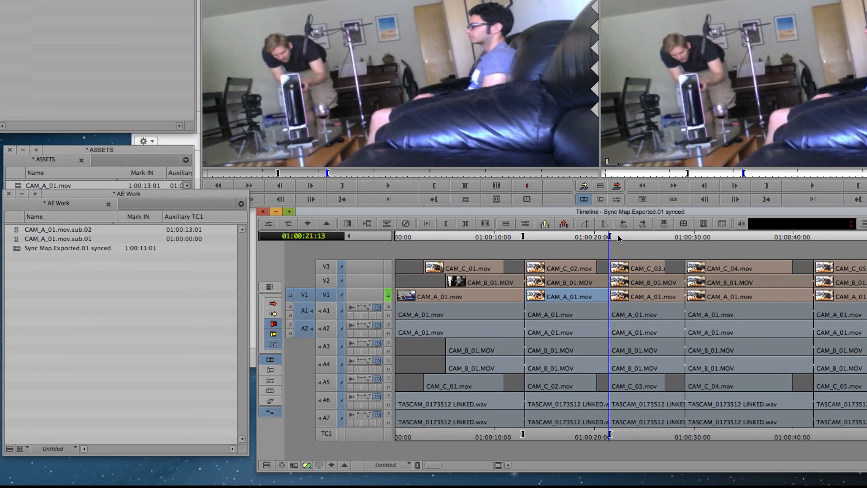
Step: Subclip the third CAM_A_01.mov segment at 01:00:21:13 into the AE Work bin and copy the sequence's Mark IN 1:00:21:13 into its Auxiliary TC1
key(t)
key(n)
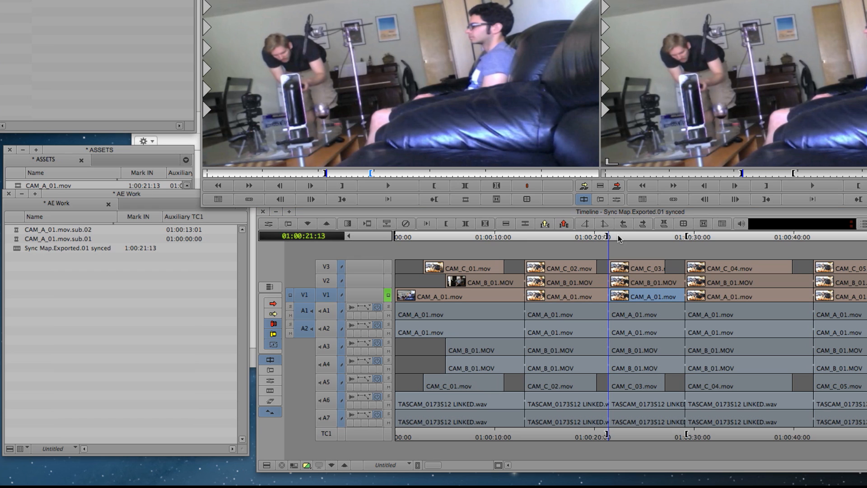
key(w)
key(F8)
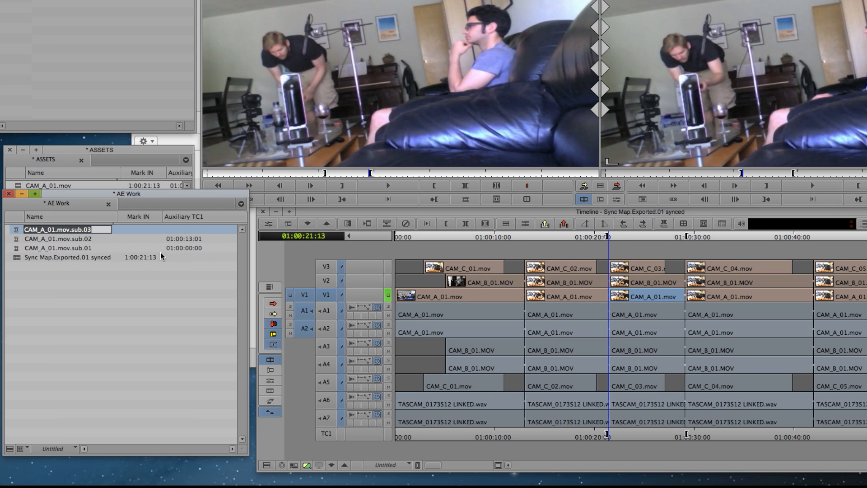
click(137, 258)
key(super+c)
click(188, 230)
key(super+v)
click(167, 304)
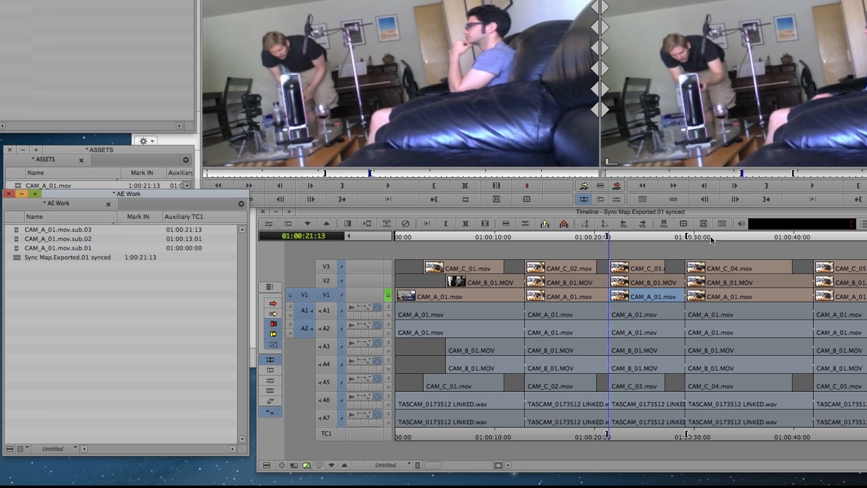
Step: Subclip the fourth CAM_A_01.mov segment at 01:00:29:02 and copy the sequence's Mark IN 1:00:29:02 into its Auxiliary TC1
click(687, 236)
key(t)
key(n)
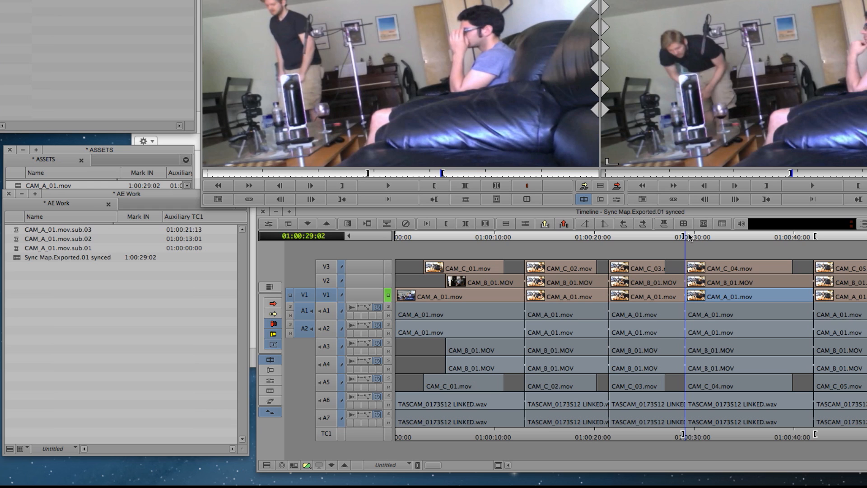
key(F5)
click(139, 266)
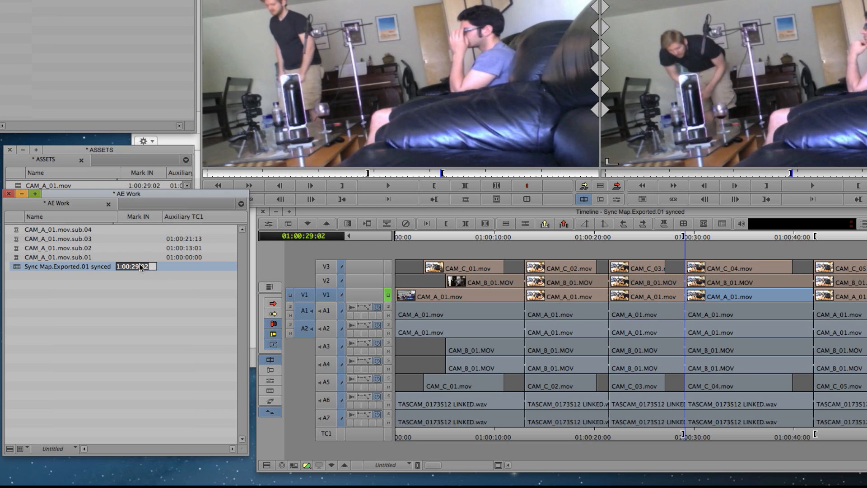
click(187, 231)
key(Return)
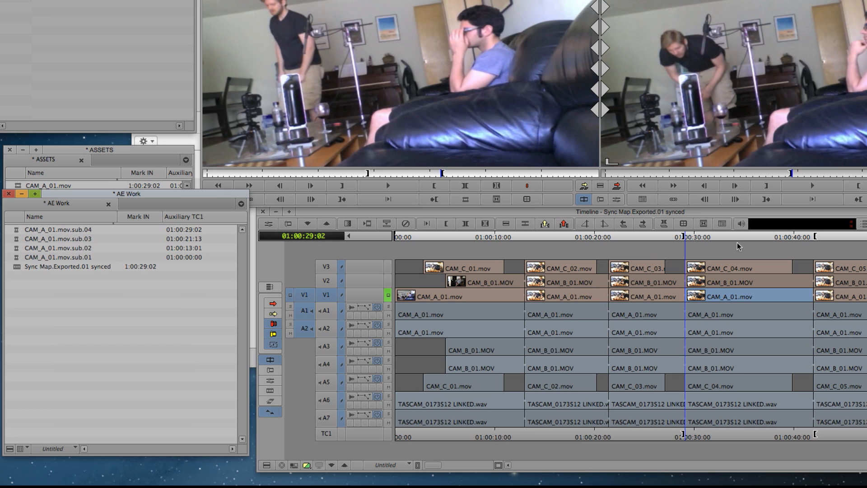
Step: Subclip the fifth CAM_A_01.mov segment at 01:00:41:29 and copy the sequence's Mark IN 1:00:41:29 into its Auxiliary TC1
click(815, 237)
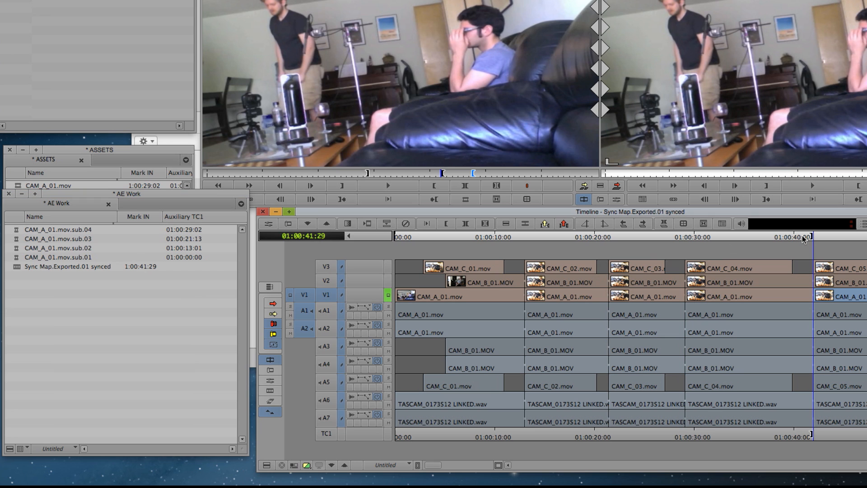
key(n)
key(w)
key(r)
key(F7)
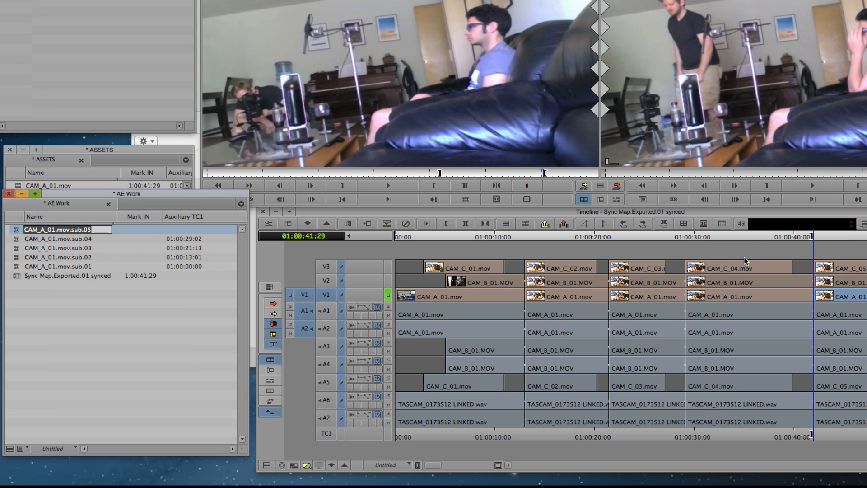
click(150, 276)
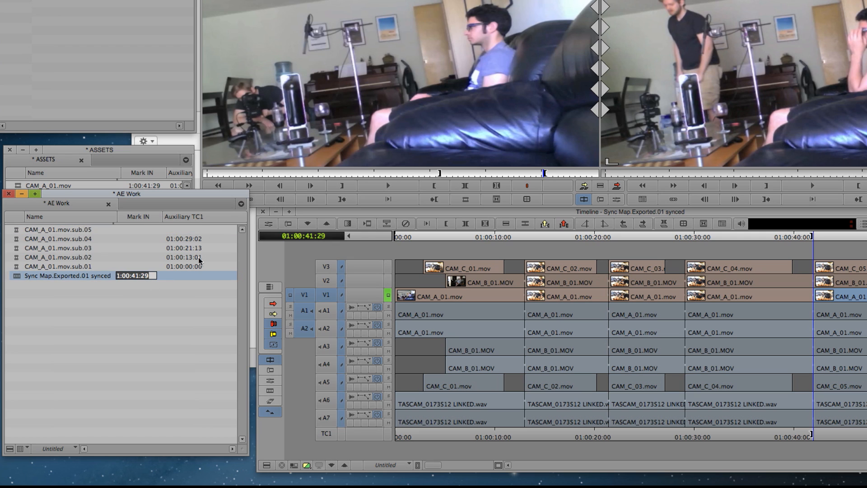
key(super+c)
click(191, 231)
key(super+v)
click(178, 334)
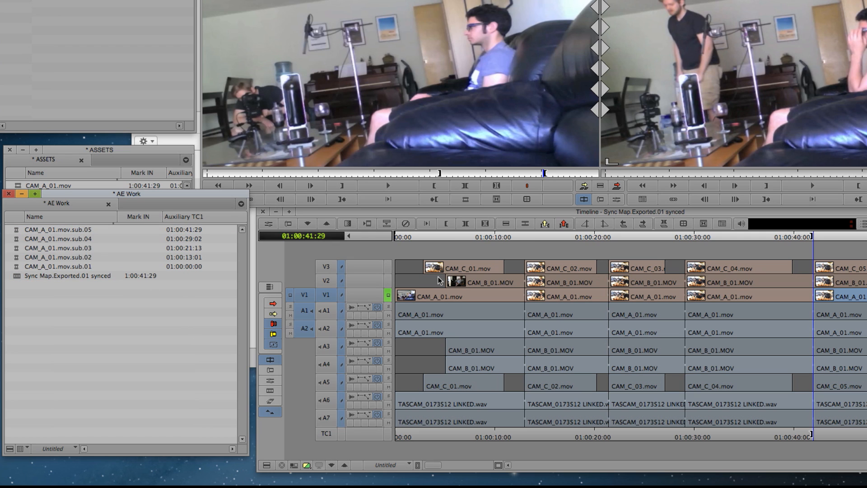
Step: Make V2 the active, monitored video track at 01:00:05:03, then mark, match frame and subclip the first CAM_B_01.MOV segment
click(446, 238)
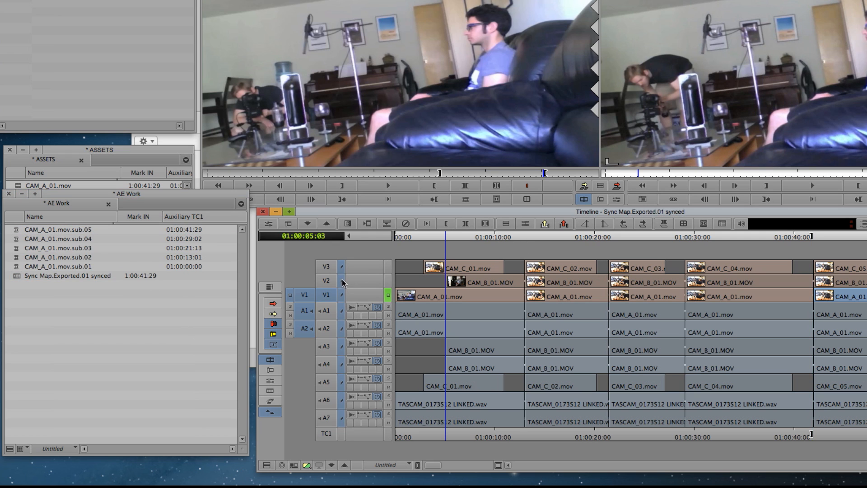
click(327, 283)
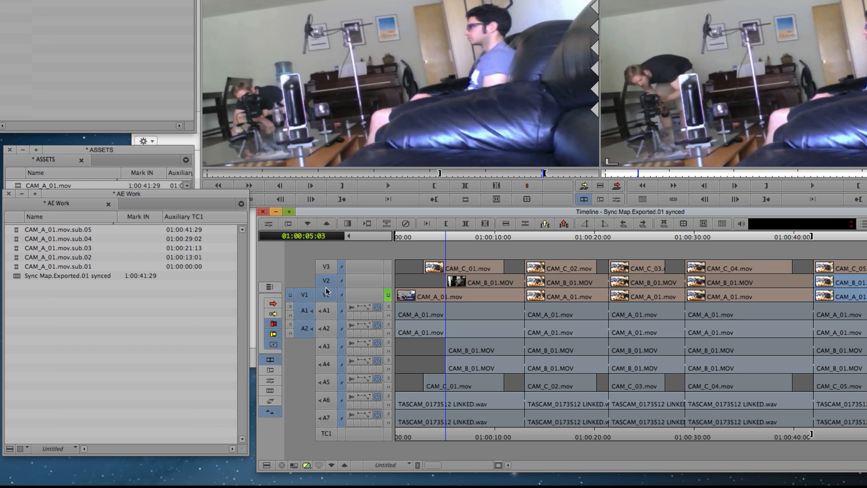
click(389, 281)
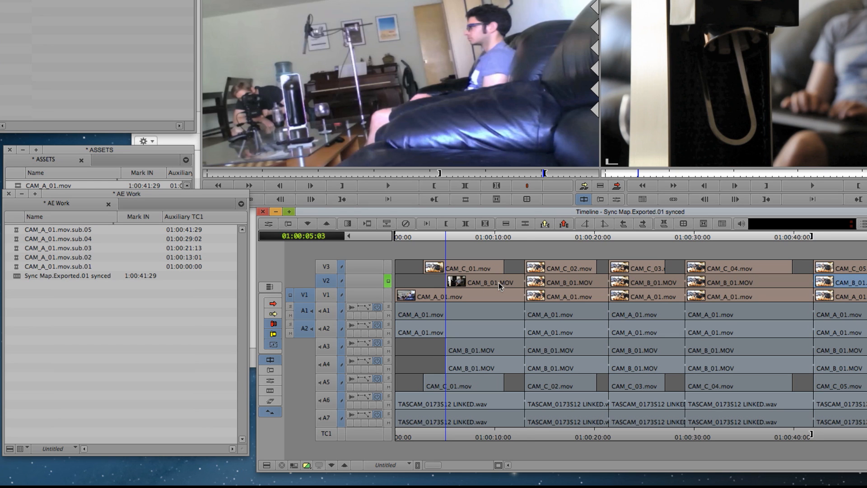
key(t)
key(n)
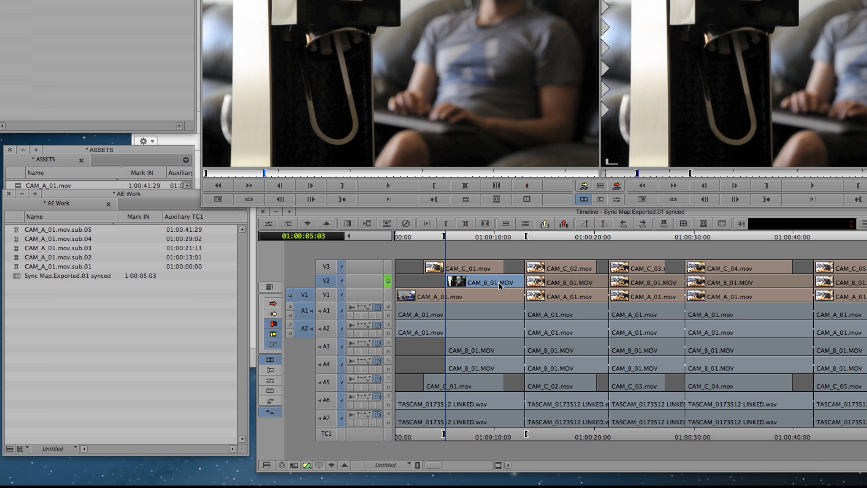
key(F7)
Step: Copy the sequence's Mark IN timecode 1:00:05:03 into the Auxiliary TC1 of CAM_B_01.MOV.sub.01
click(148, 285)
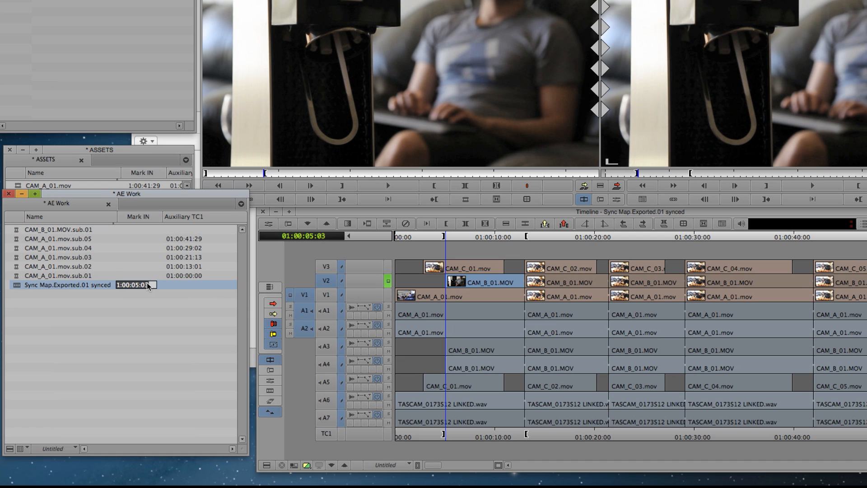
key(super+c)
click(180, 230)
key(super+v)
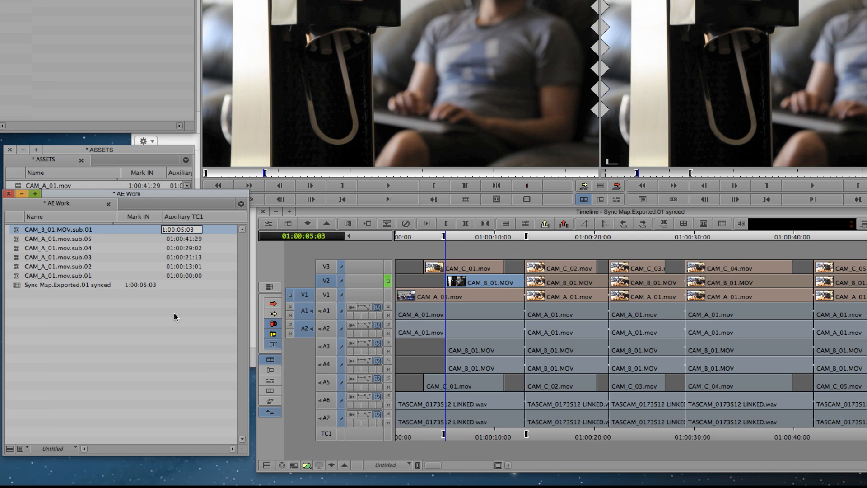
click(188, 319)
Step: Subclip the second CAM_B_01.MOV segment at 01:00:13:01 and assign 01:00:13:01 as its Auxiliary TC1
super+click(537, 239)
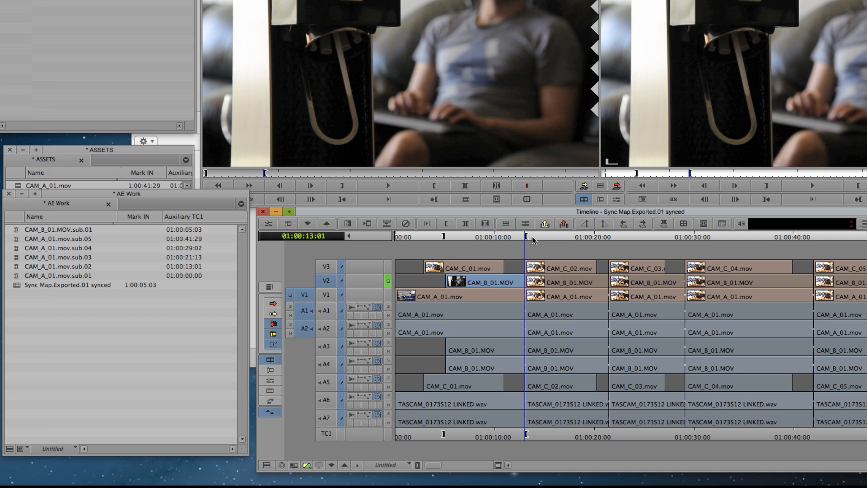
key(t)
key(n)
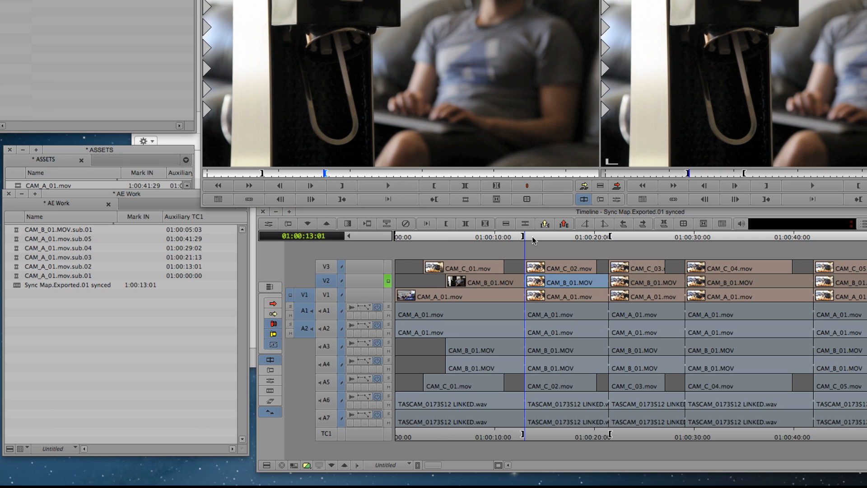
key(w)
key(r)
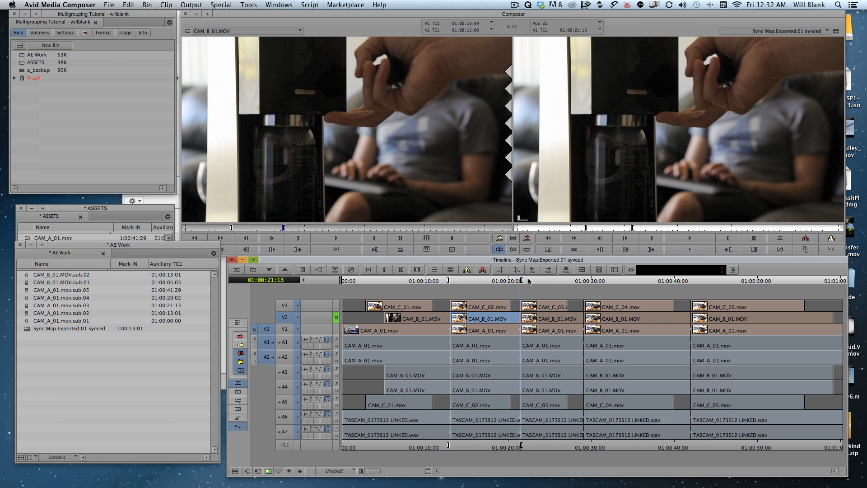
Step: Subclip the third CAM_B_01.MOV segment at 01:00:21:13 and assign 01:00:21:13 as its Auxiliary TC1
click(130, 337)
click(165, 275)
key(super+v)
Step: Subclip the fourth CAM_B_01.MOV segment at 01:00:29:02 and copy the sequence's Mark IN timecode 1:00:29:02 into its Auxiliary TC1
super+click(585, 289)
key(t)
key(n)
key(w)
key(r)
click(129, 343)
click(165, 275)
key(super+v)
click(155, 360)
Step: Subclip the fifth CAM_B_01.MOV segment at 01:00:41:29 and copy the sequence's Mark IN timecode 1:00:41:29 into its Auxiliary TC1
super+click(692, 289)
key(t)
key(n)
key(w)
key(r)
click(131, 352)
key(super+c)
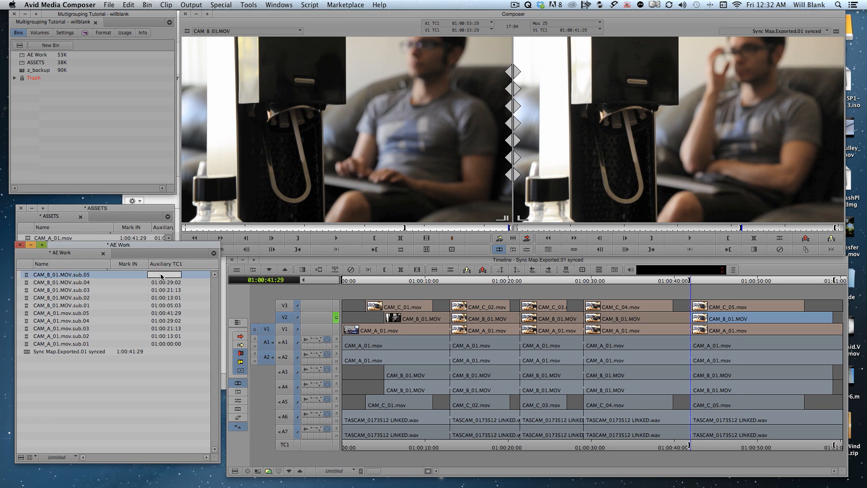
click(162, 275)
key(super+v)
Step: Make V3 the active, monitored video track at 01:00:02:26, then mark, match frame and subclip the CAM_C_01.mov segment
super+click(365, 292)
click(285, 307)
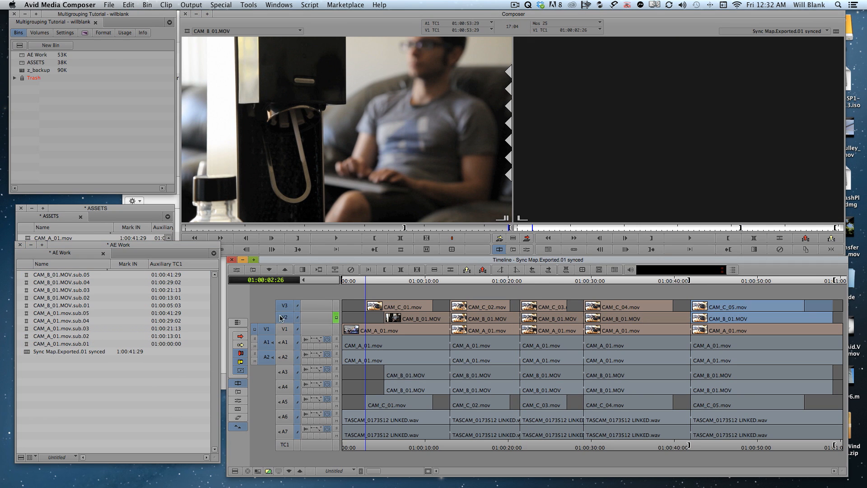
click(281, 318)
click(336, 306)
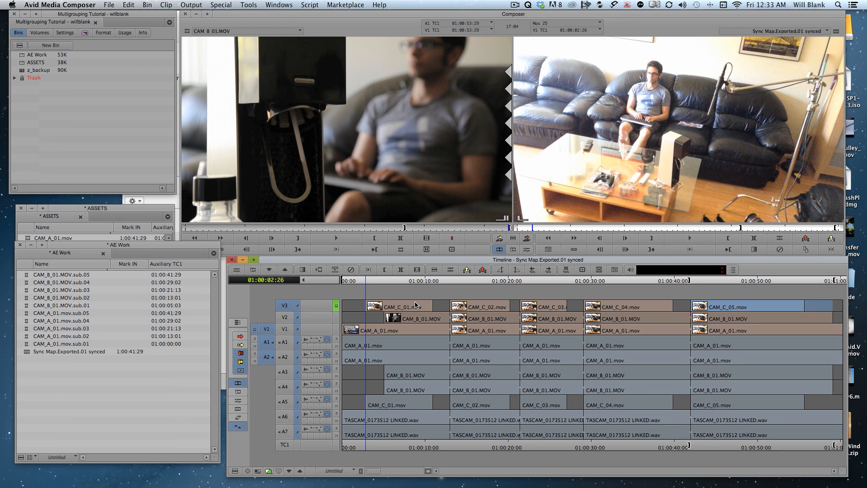
key(t)
key(n)
key(w)
key(r)
Step: Copy the sequence's Mark IN timecode 1:00:02:26 into the Auxiliary TC1 of CAM_C_01.mov.sub.01
click(126, 359)
key(super+c)
click(158, 275)
key(super+v)
Step: Subclip the CAM_C_02.mov segment at 01:00:13:01 and copy the sequence's Mark IN timecode 1:00:13:01 into its Auxiliary TC1
super+click(457, 283)
key(t)
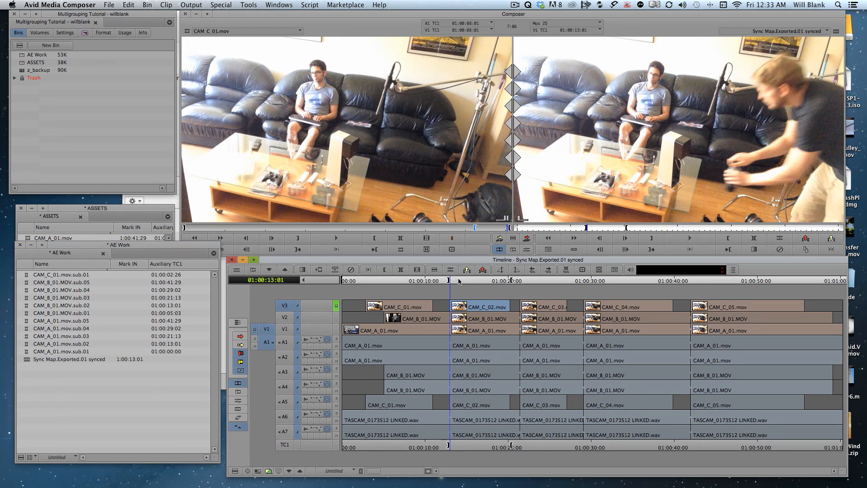
key(n)
key(w)
key(r)
click(131, 367)
key(super+c)
click(158, 275)
key(super+v)
Step: Subclip the CAM_C_03.mov segment at 01:00:21:13 and copy the sequence's Mark IN timecode into its Auxiliary TC1
super+click(535, 281)
key(t)
key(n)
key(w)
key(r)
click(138, 375)
key(super+c)
click(158, 275)
key(super+v)
Step: Subclip the CAM_C_04.mov segment at 01:00:29:02 and copy the sequence's Mark IN timecode into its Auxiliary TC1
super+click(587, 281)
key(t)
key(n)
key(w)
key(r)
click(138, 380)
key(super+c)
click(158, 275)
key(super+v)
Step: Subclip the CAM_C_05.mov segment at 01:00:41:29 and copy the sequence's Mark IN timecode 1:00:41:29 into its Auxiliary TC1
super+click(692, 281)
key(t)
key(n)
key(w)
key(r)
click(139, 390)
key(super+c)
click(158, 275)
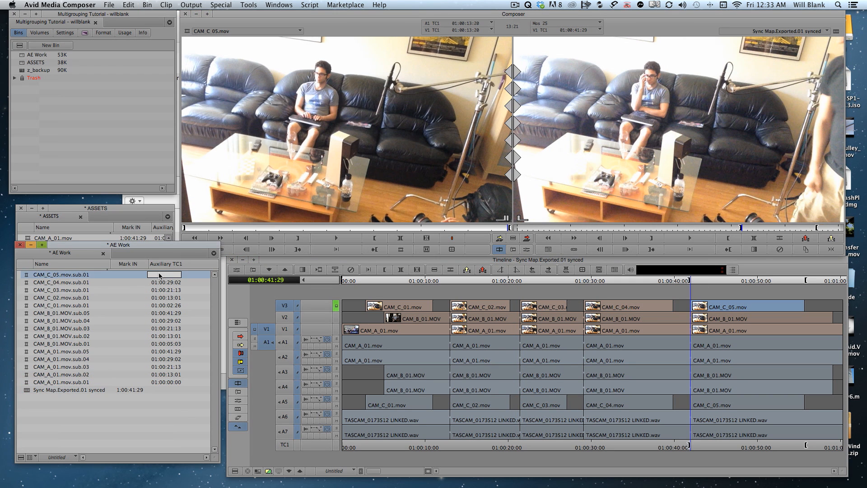
key(super+v)
Step: Return to the sequence start, activate audio track A6 instead of V3, and subclip the first TASCAM_0173S12 LINKED.wav segment
drag(409, 280, 320, 282)
click(285, 417)
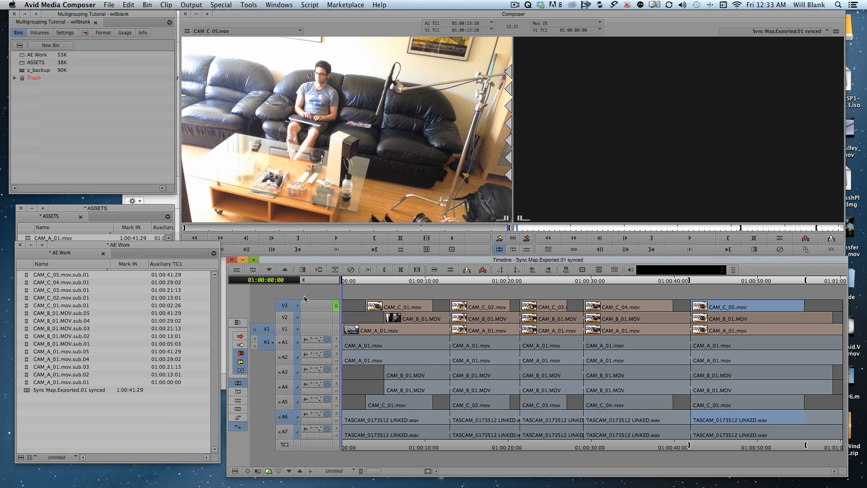
click(288, 306)
click(336, 307)
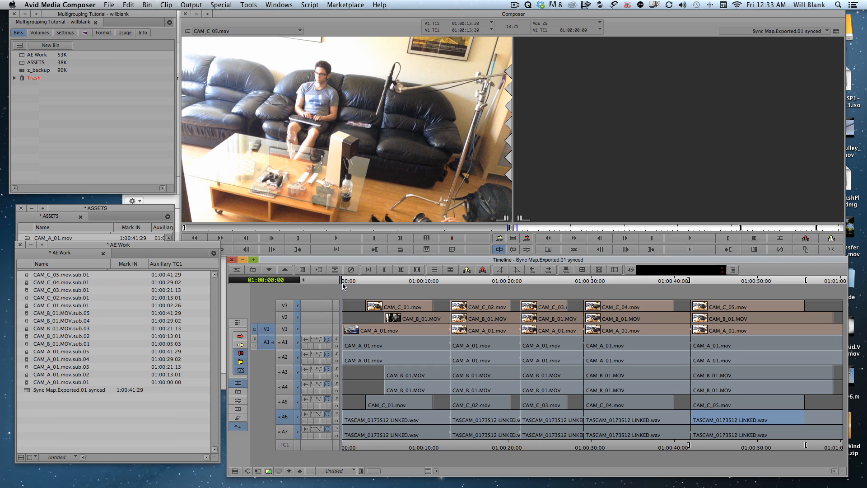
key(t)
key(n)
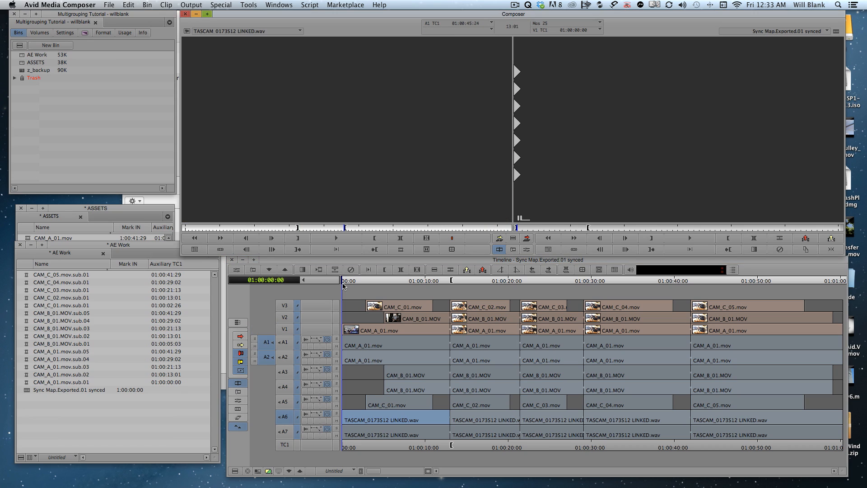
key(F5)
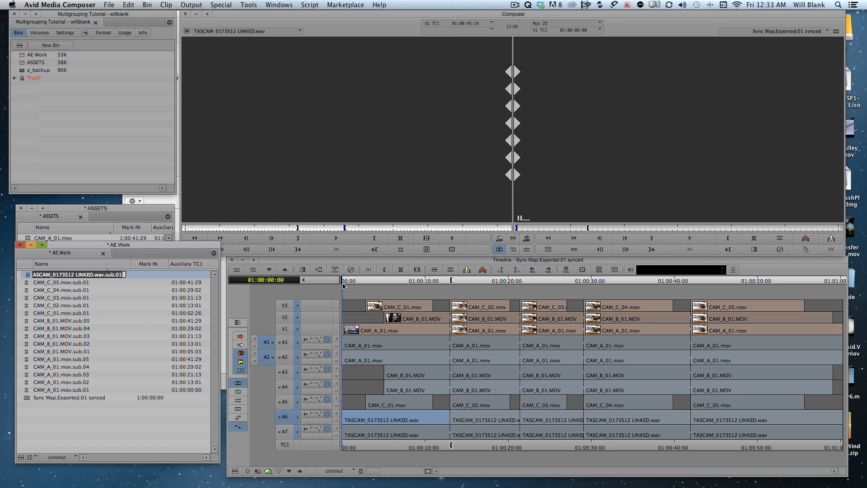
Step: Copy the sequence's Mark IN timecode 1:00:00:00 into the Auxiliary TC1 of TASCAM_0173S12 LINKED.wav.sub.01
click(152, 398)
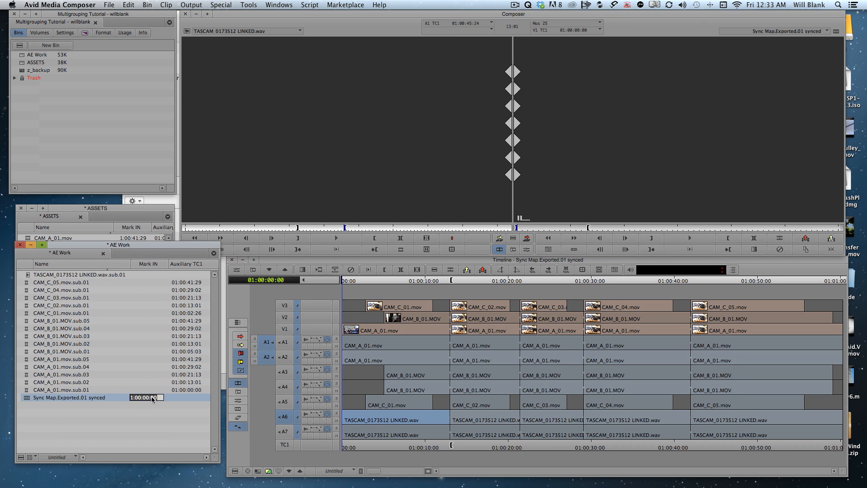
click(187, 274)
key(super+v)
click(170, 419)
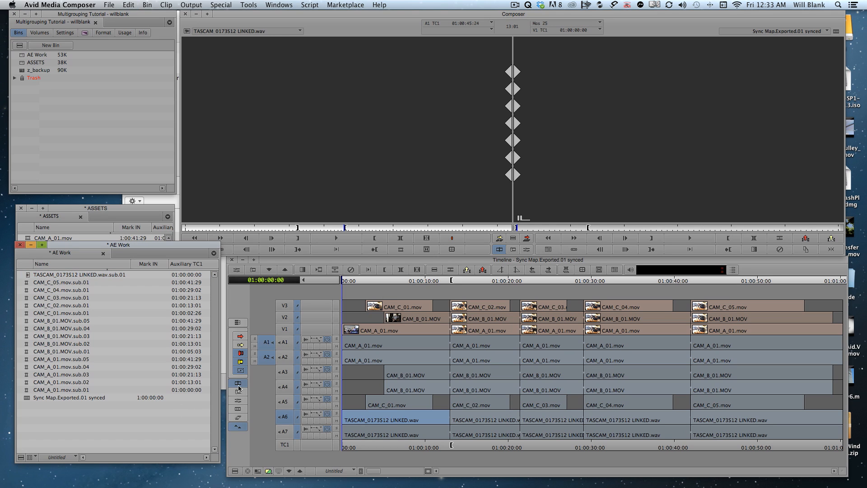
Step: Subclip the second TASCAM_0173S12 LINKED.wav segment at 01:00:13:01 and copy the sequence's Mark IN 1:00:13:01 into its Auxiliary TC1
click(452, 279)
click(452, 280)
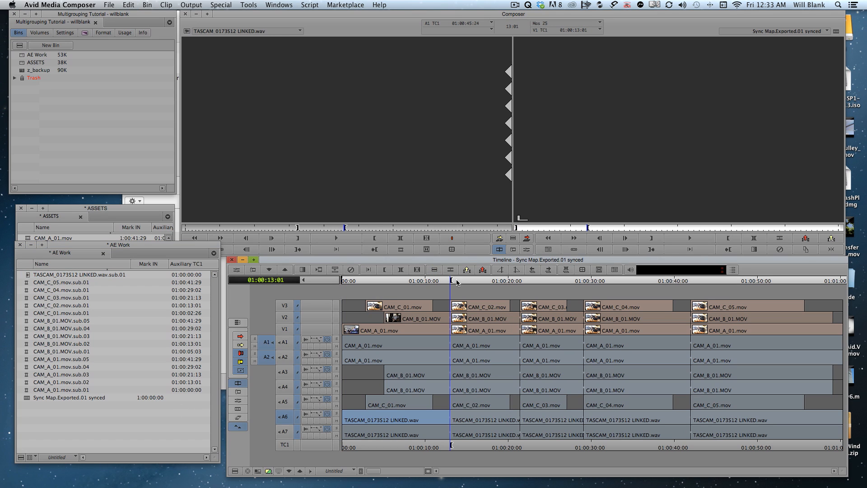
key(t)
key(n)
key(w)
key(o)
key(F7)
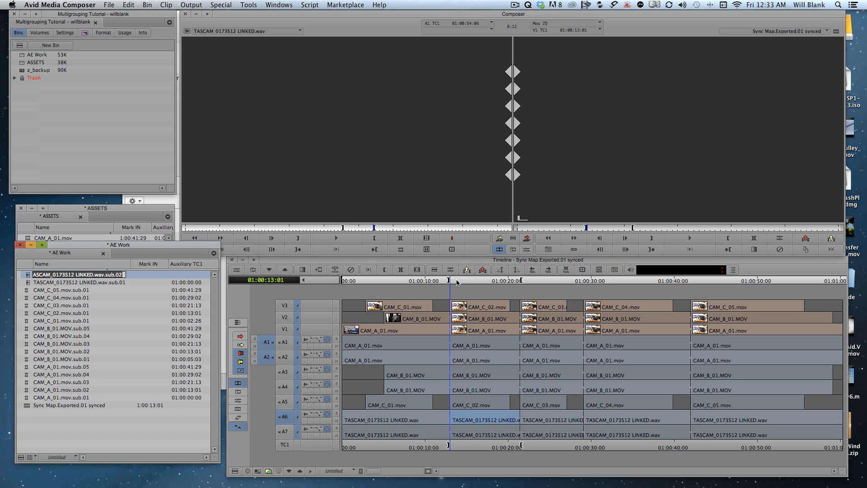
click(147, 405)
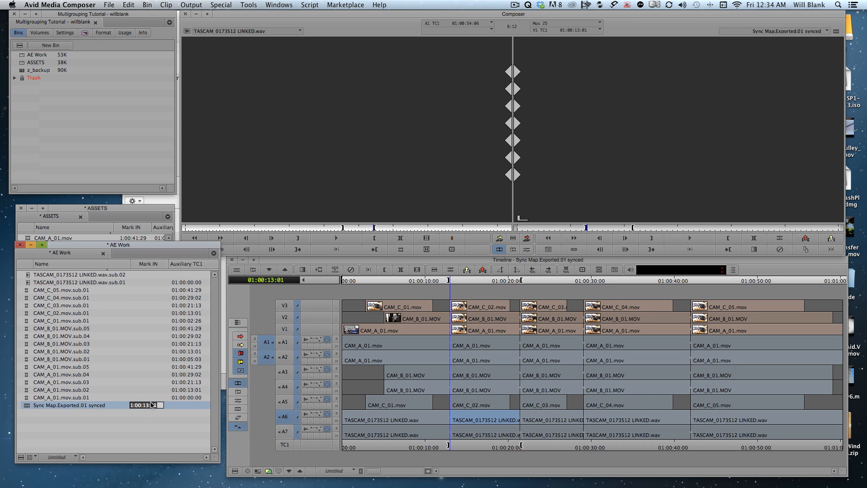
key(super+c)
click(187, 275)
key(super+v)
click(177, 422)
Step: Subclip the TASCAM_0173S12 LINKED.wav segment at 01:00:21:13 and copy the sequence's Mark IN 1:00:21:13 into its Auxiliary TC1
super+click(531, 280)
key(t)
key(n)
key(w)
key(o)
key(F7)
click(149, 412)
click(188, 275)
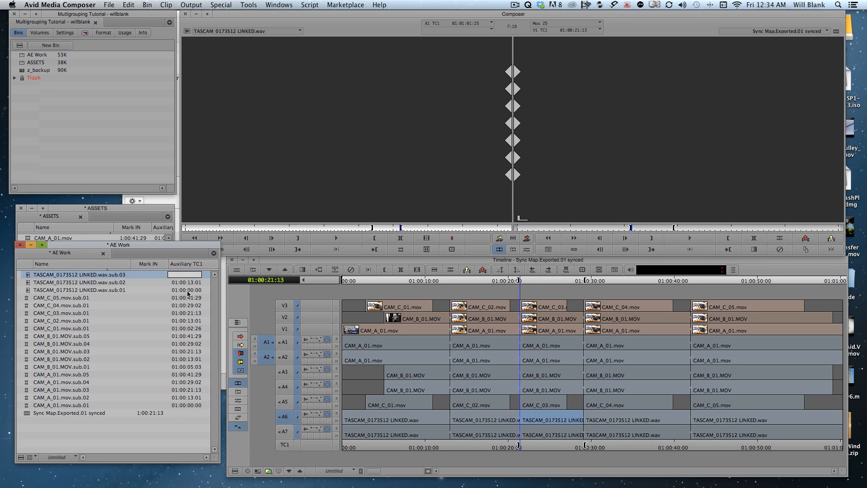
key(super+v)
Step: Subclip the TASCAM_0173S12 LINKED.wav segment at 01:00:29:02 and copy the sequence's Mark IN timecode into its Auxiliary TC1
super+click(584, 280)
key(t)
key(n)
key(w)
key(o)
key(F7)
click(156, 420)
key(super+c)
click(181, 275)
key(super+v)
Step: Subclip the last TASCAM_0173S12 LINKED.wav segment at 01:00:41:29 and copy the sequence's Mark IN 1:00:41:29 into its Auxiliary TC1
super+click(691, 280)
key(t)
key(n)
key(w)
key(o)
key(F7)
click(156, 428)
key(super+c)
click(181, 275)
key(super+v)
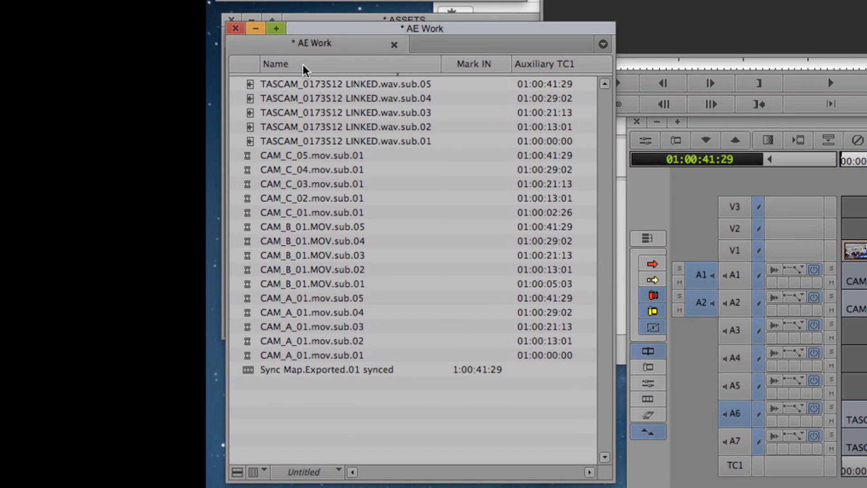
Step: Sort the AE Work bin by Name and select all camera and TASCAM subclips, leaving out the synced sequence
click(282, 79)
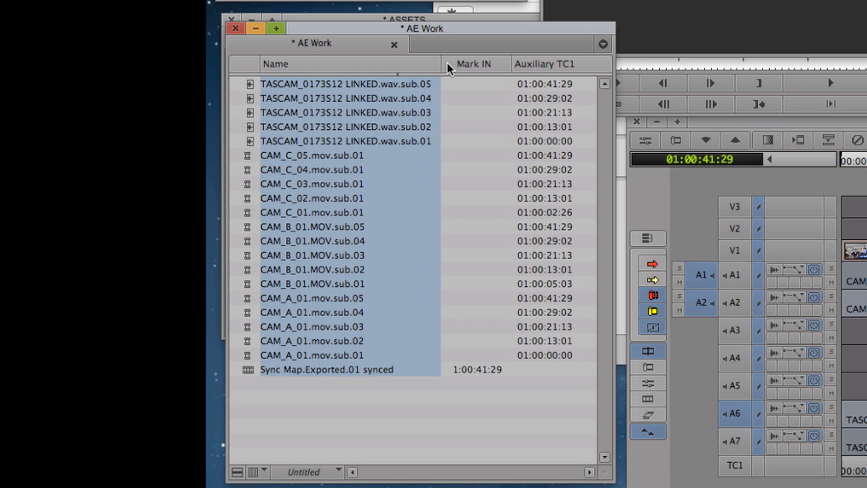
key(super+e)
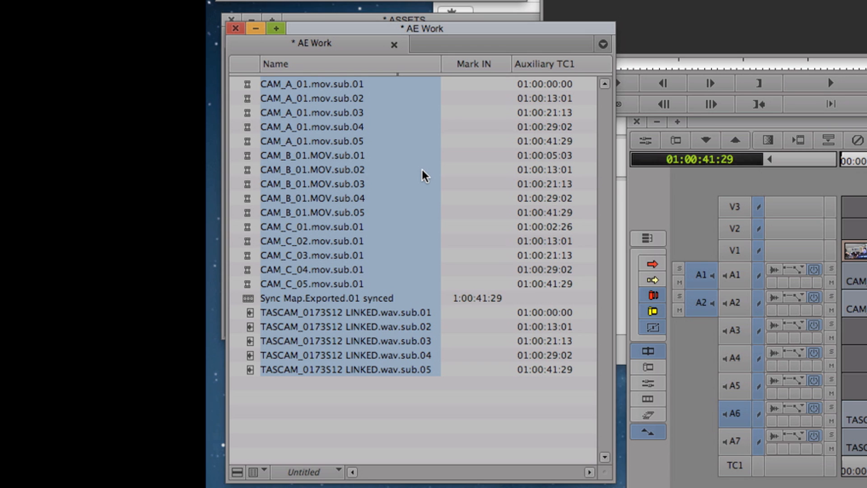
click(248, 86)
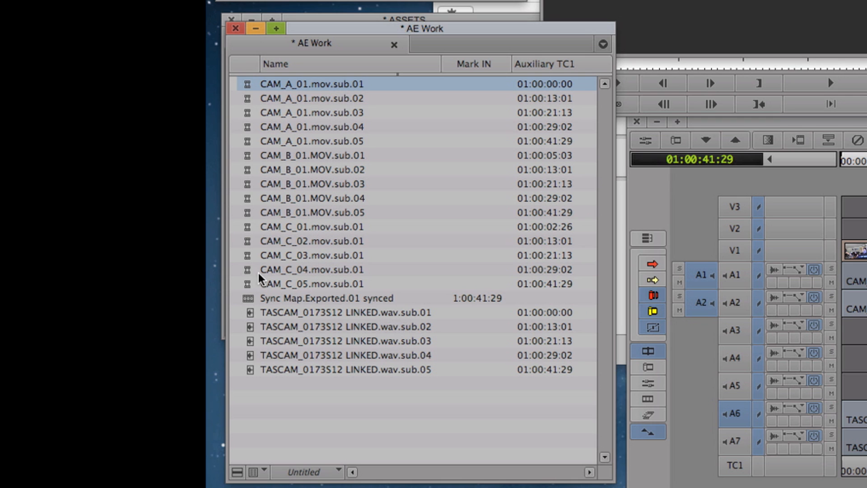
shift+click(250, 285)
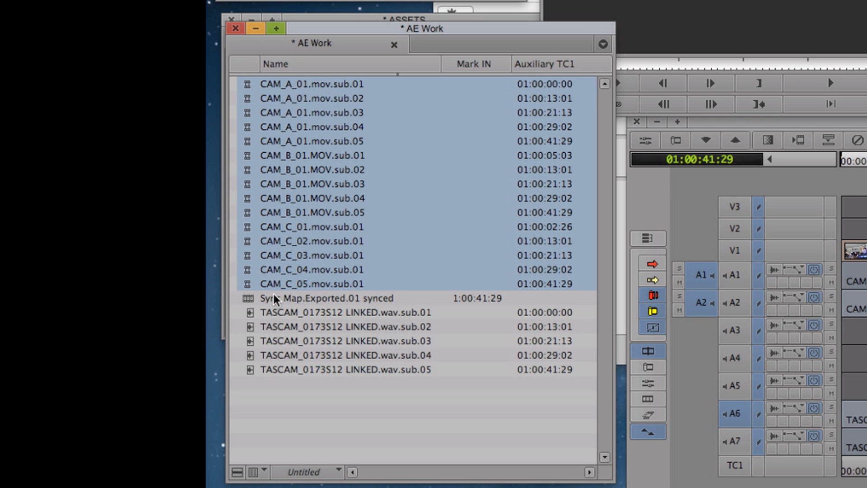
drag(256, 405, 304, 312)
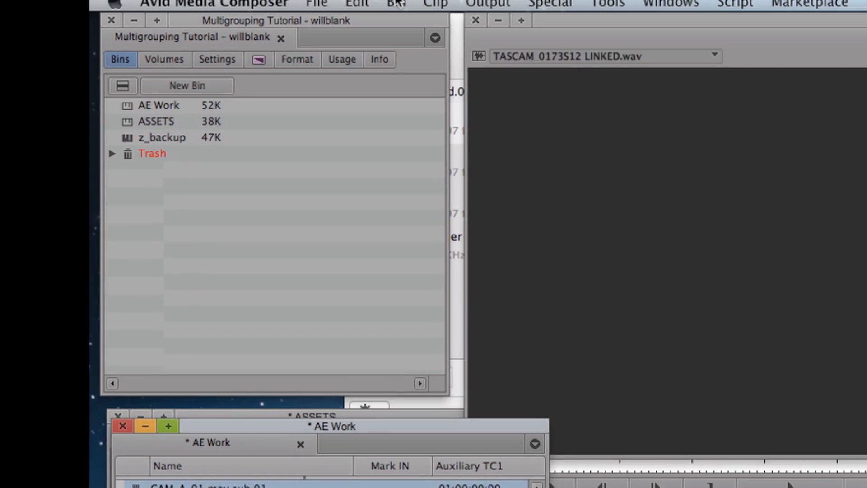
Step: MultiGroup the selected subclips using Auxiliary TC1 as the sync source, choosing to always group clips with multiple video tracks
click(396, 4)
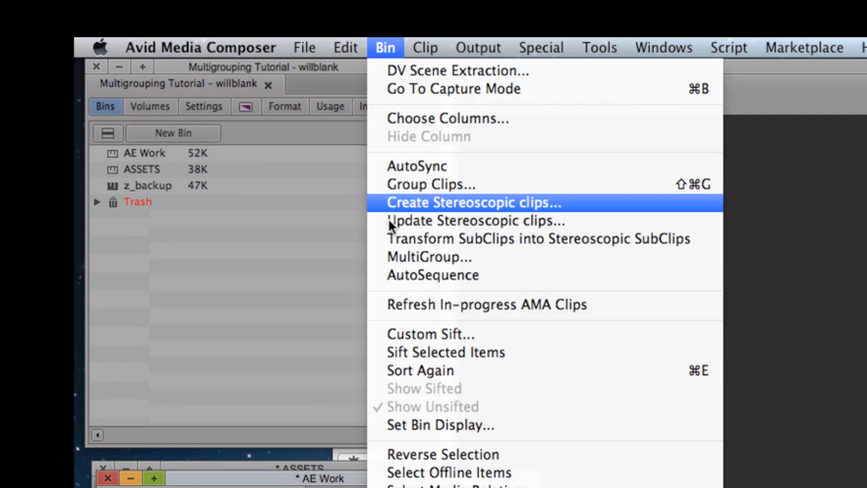
click(408, 259)
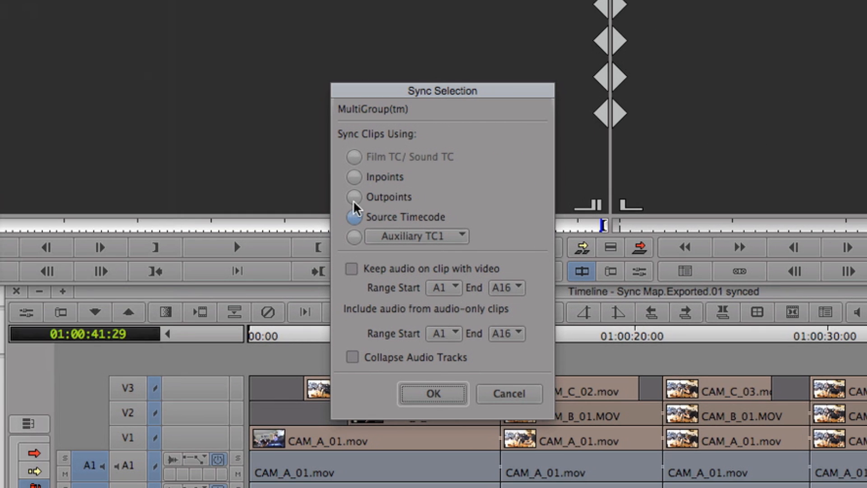
click(355, 237)
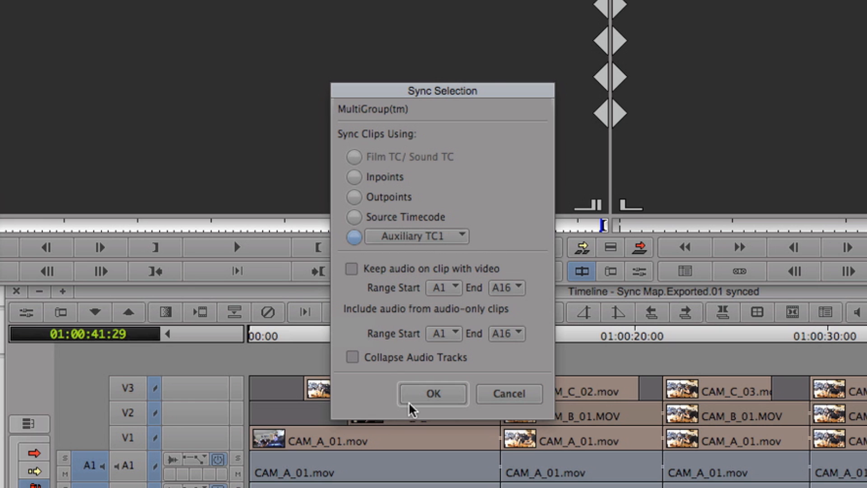
click(436, 397)
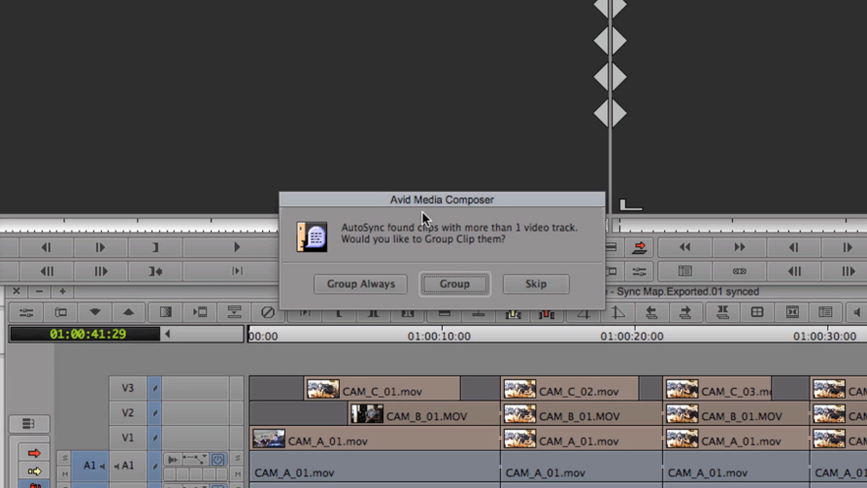
click(349, 290)
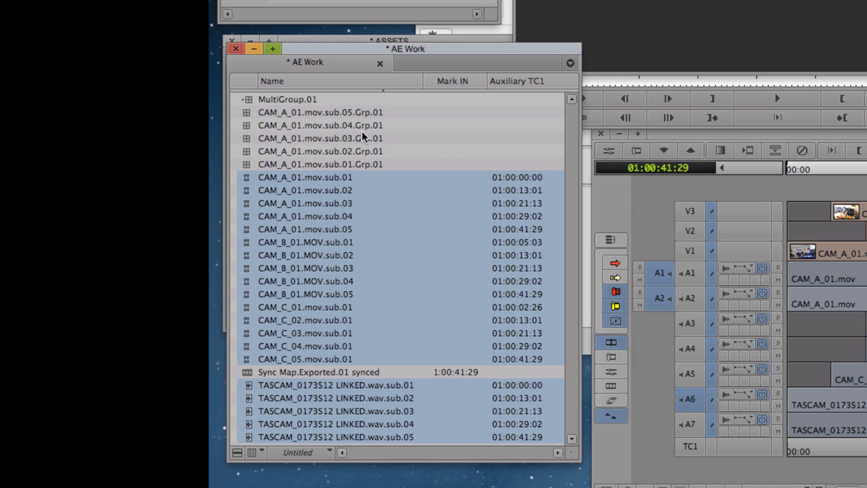
Step: Load MultiGroup.01 into the source monitor in quad split view and scrub and play through it to check the camera sync
click(258, 99)
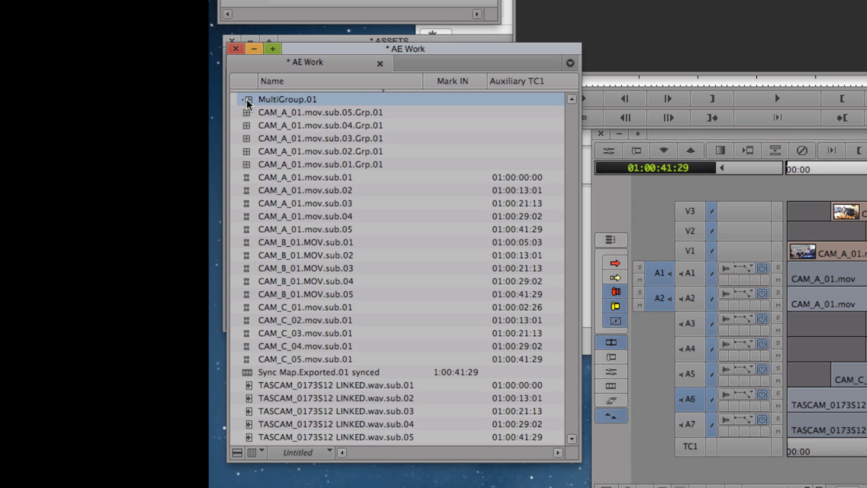
double_click(250, 98)
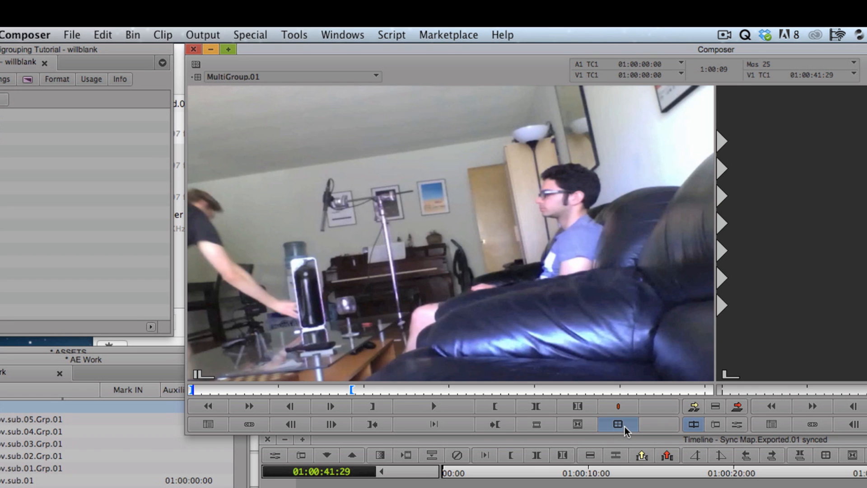
click(624, 426)
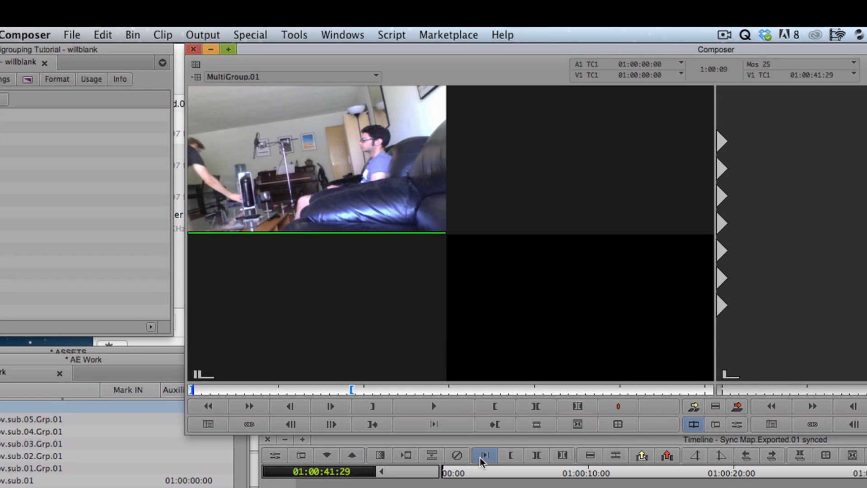
drag(198, 389, 373, 390)
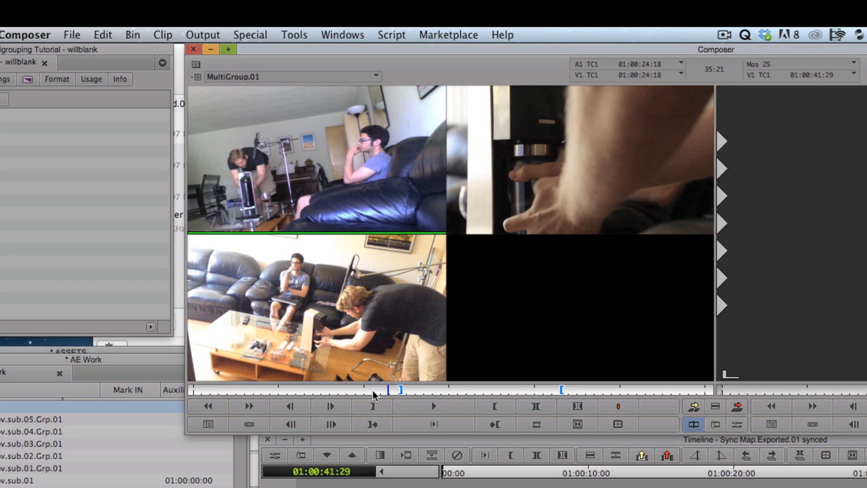
key(space)
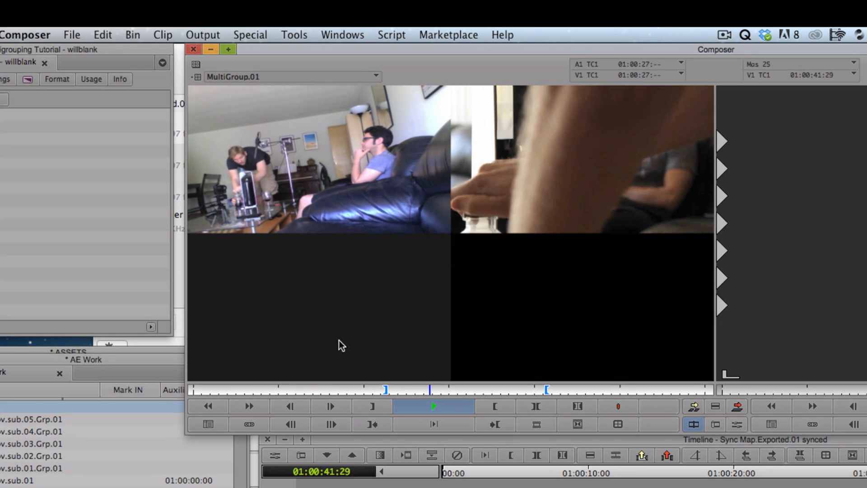
click(507, 390)
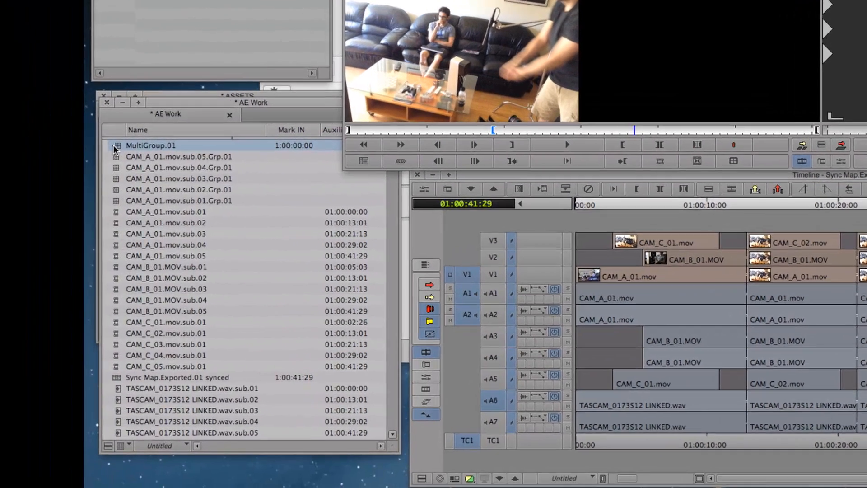
Step: Delete all groups and subclips from the AE Work bin, keeping only the Sync Map.Exported.01 synced sequence
click(173, 112)
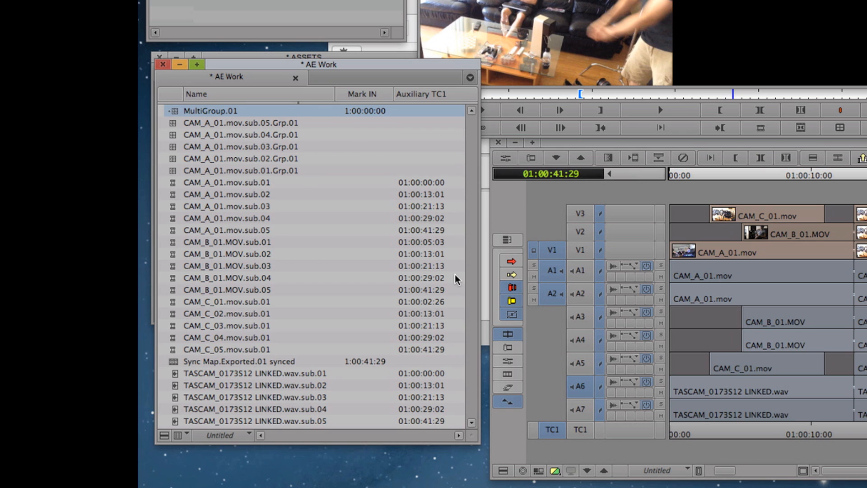
shift+click(178, 348)
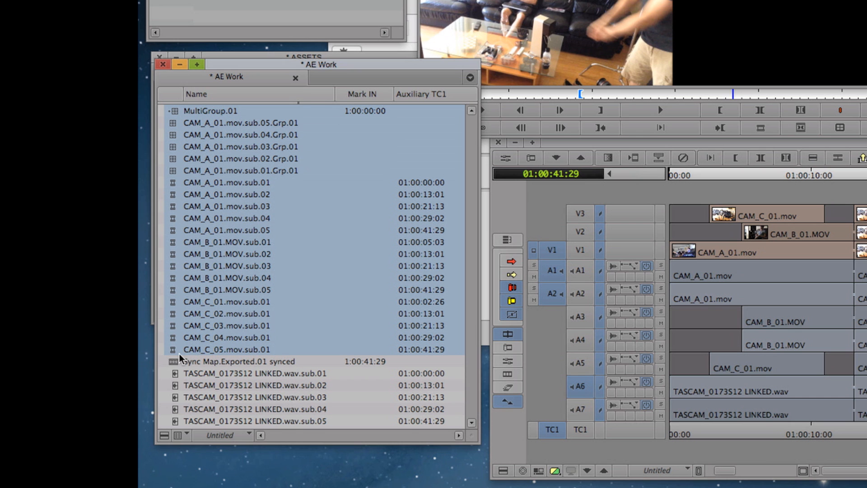
mouse_move(175, 373)
mouse_down()
mouse_move(186, 402)
mouse_move(180, 364)
mouse_up()
super+click(176, 377)
super+click(175, 383)
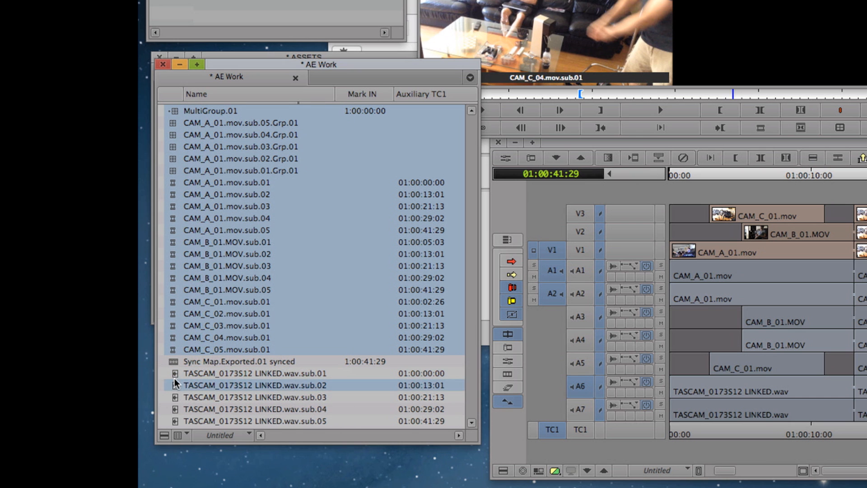
super+click(174, 376)
super+click(174, 398)
super+click(174, 411)
super+click(175, 424)
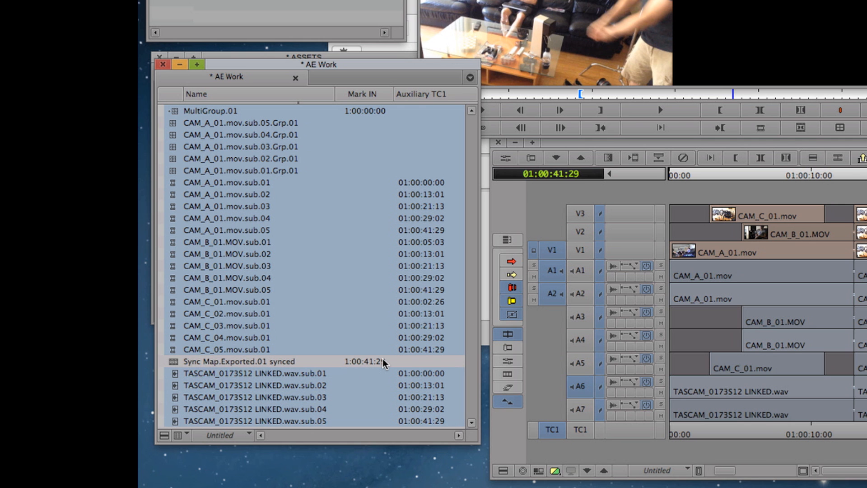
key(Delete)
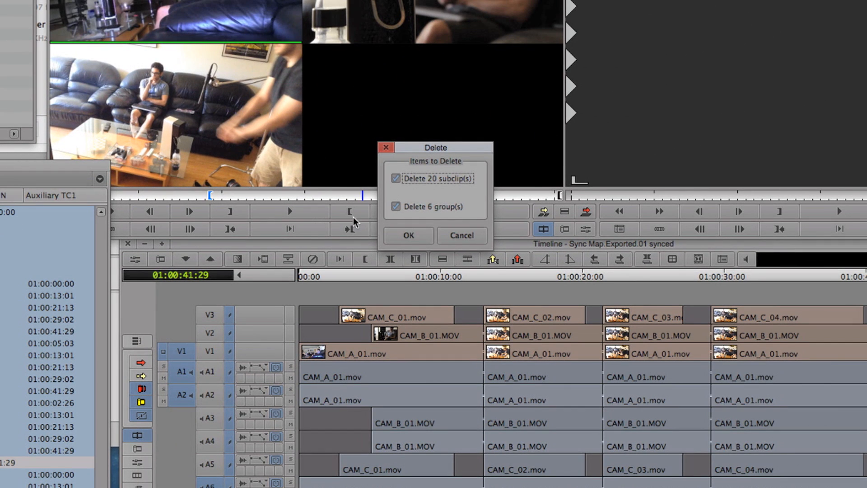
click(541, 200)
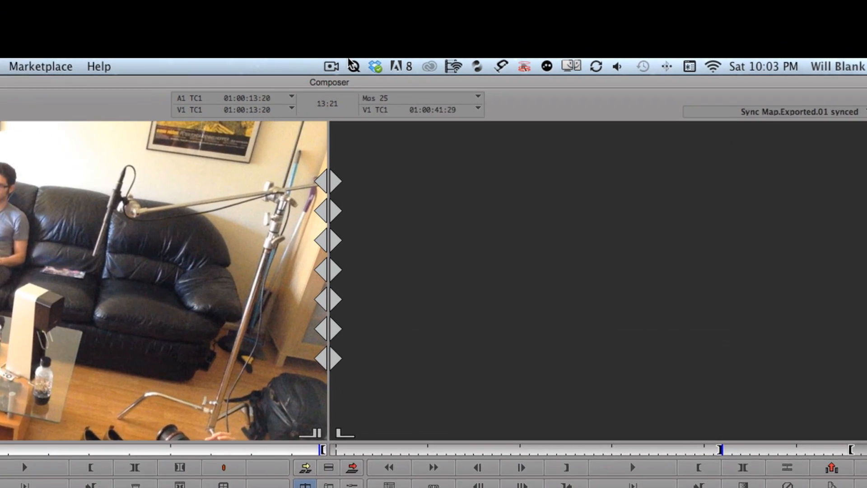
Step: Switch to the QuicKeys Editor and import the shortcuts file qk_multigroup_setting.qkmx with its shortcut triggers
click(526, 9)
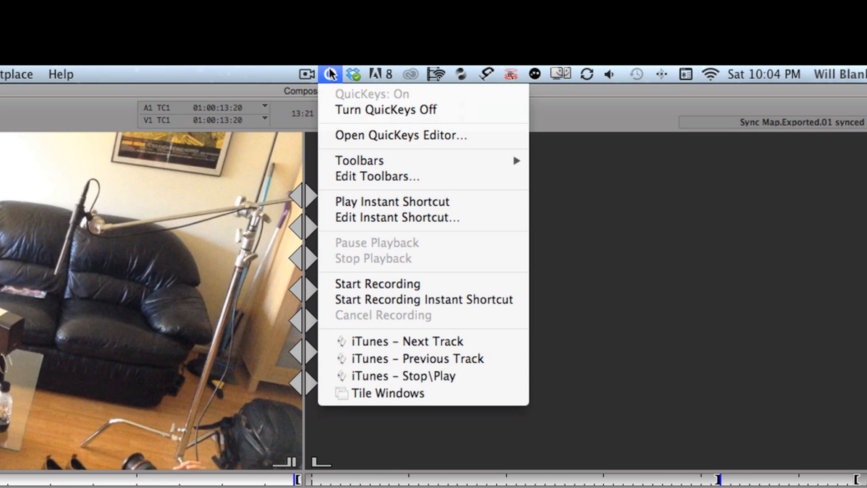
click(360, 136)
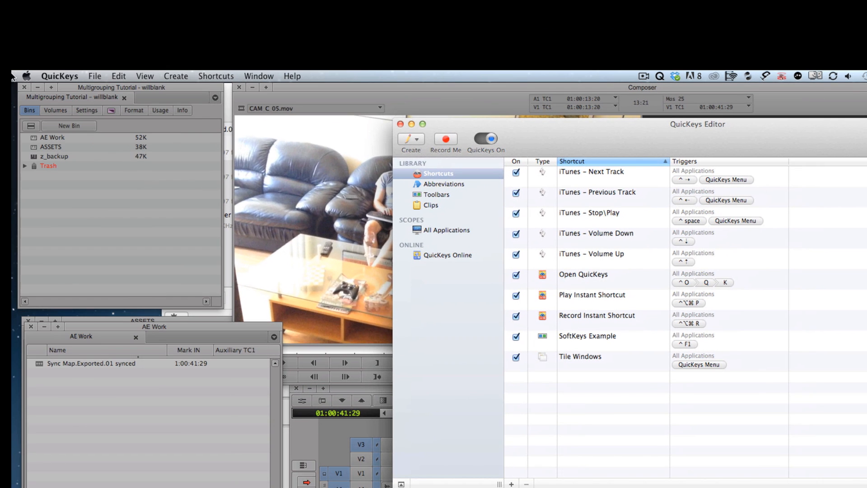
click(95, 76)
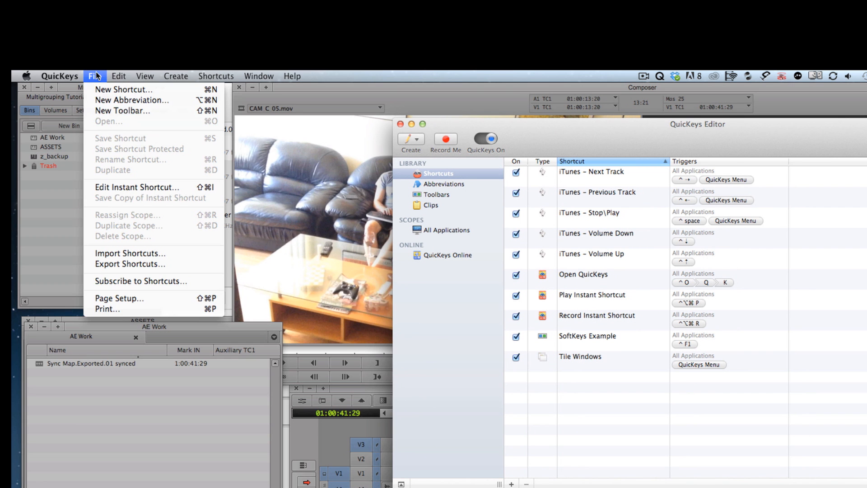
click(154, 253)
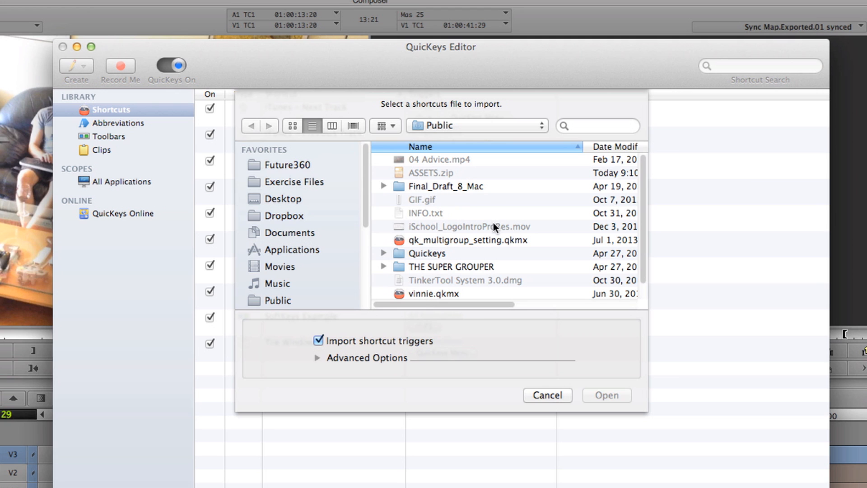
click(433, 242)
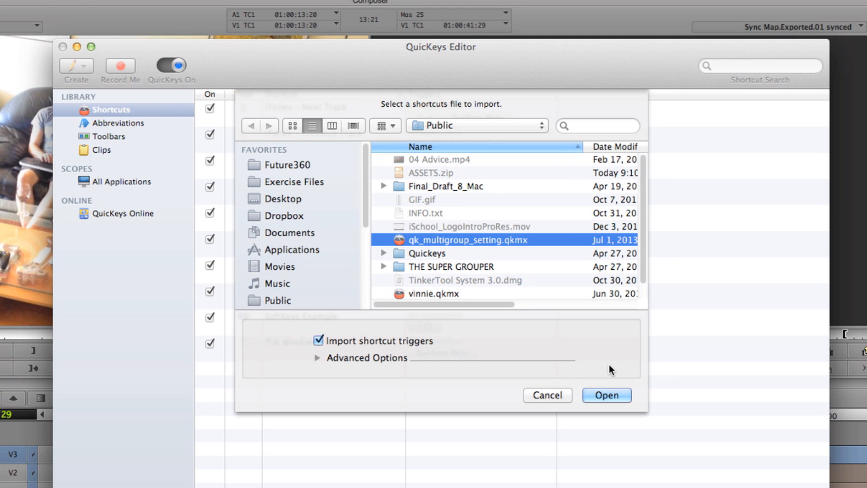
click(611, 395)
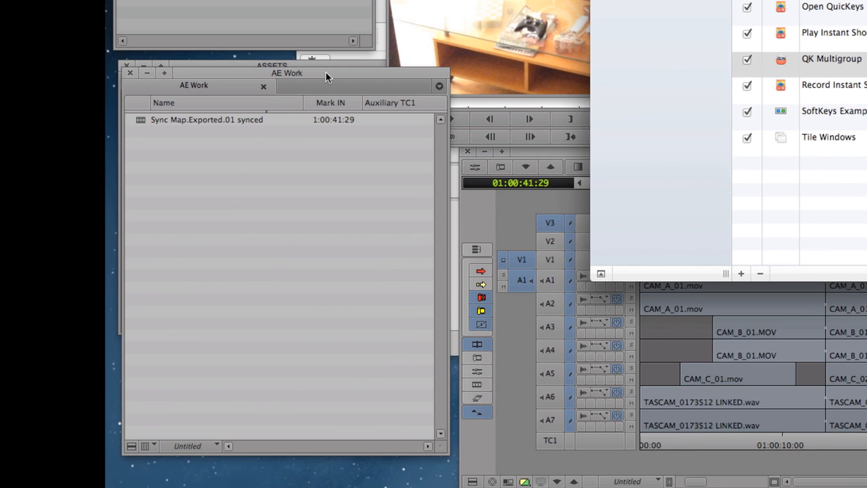
Step: Return to Avid Media Composer, shorten the AE Work bin window and swap its place with the project window
click(326, 72)
drag(446, 450, 450, 248)
drag(179, 0, 194, 169)
mouse_move(244, 72)
mouse_down()
mouse_move(251, 66)
mouse_move(231, 1)
mouse_move(242, 80)
mouse_move(227, 75)
mouse_up()
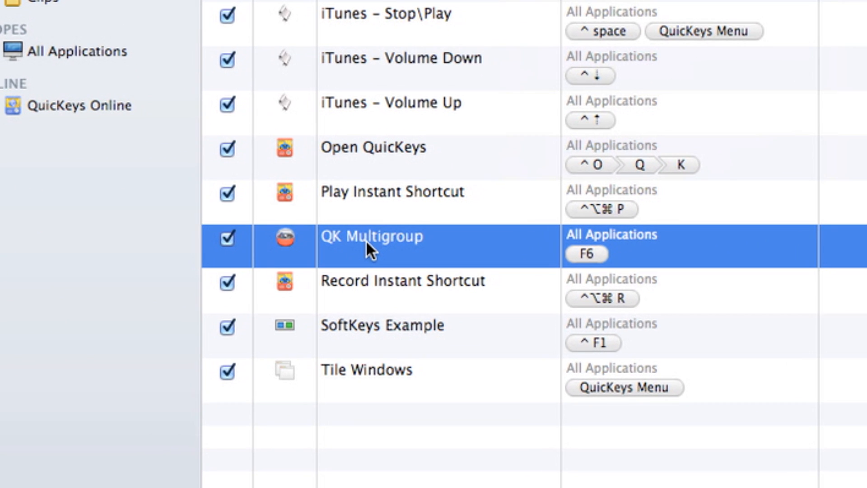
Step: In the QK Multigroup shortcut, set step 15's click location to 119 horizontal, 96 vertical, over the AE Work bin's synced sequence, and save the shortcut
double_click(411, 239)
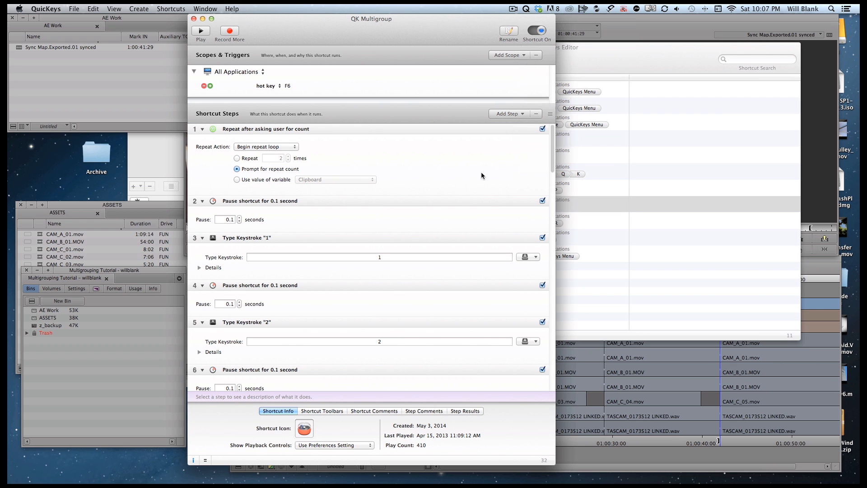
scroll(481, 171, down, 2)
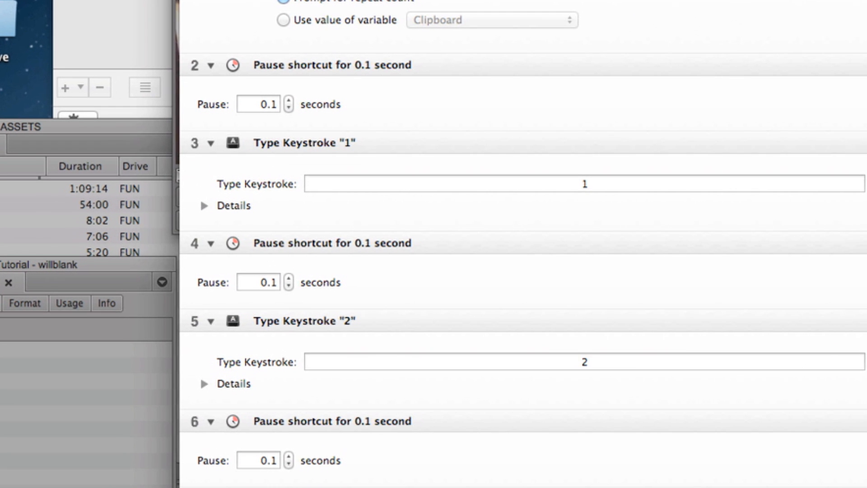
scroll(285, 115, down, 1)
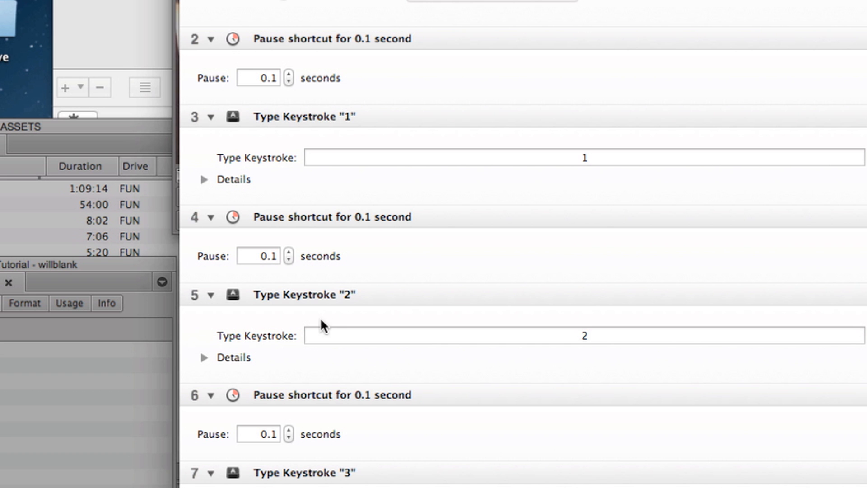
scroll(523, 244, down, 20)
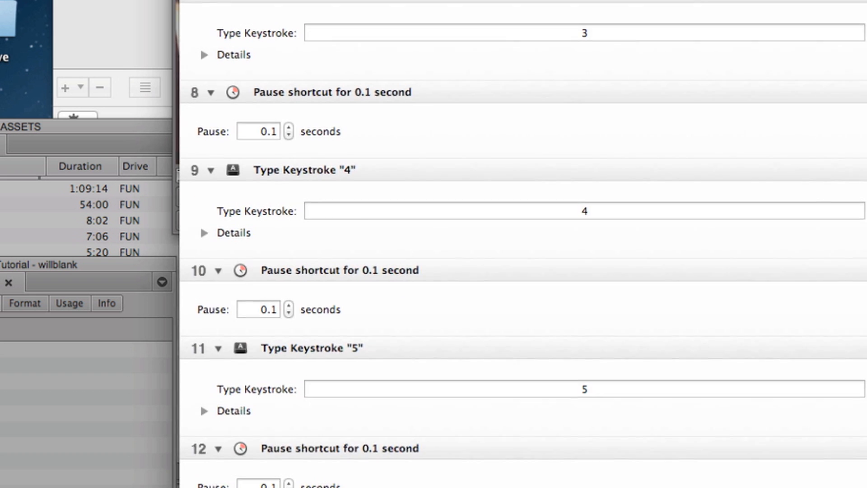
scroll(523, 244, down, 10)
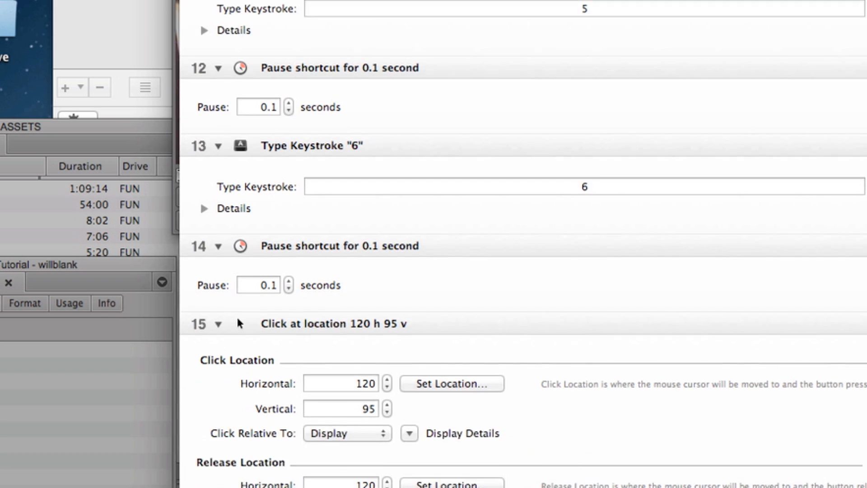
scroll(523, 244, down, 3)
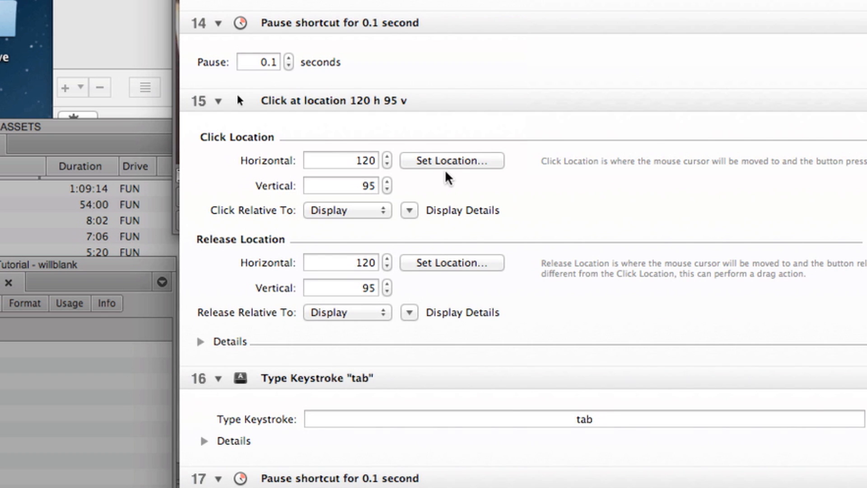
click(427, 163)
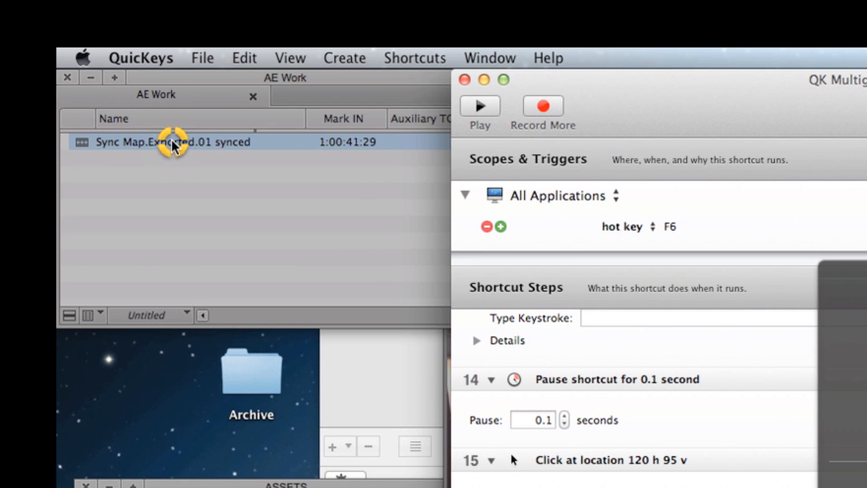
click(173, 146)
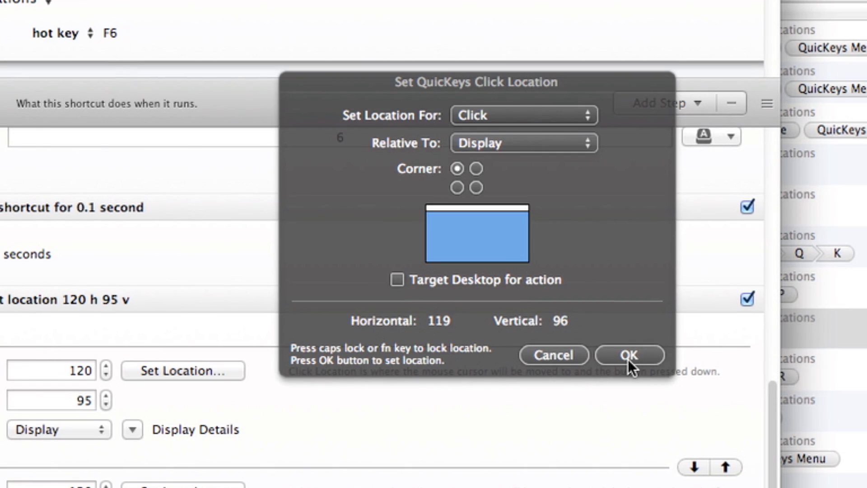
click(628, 355)
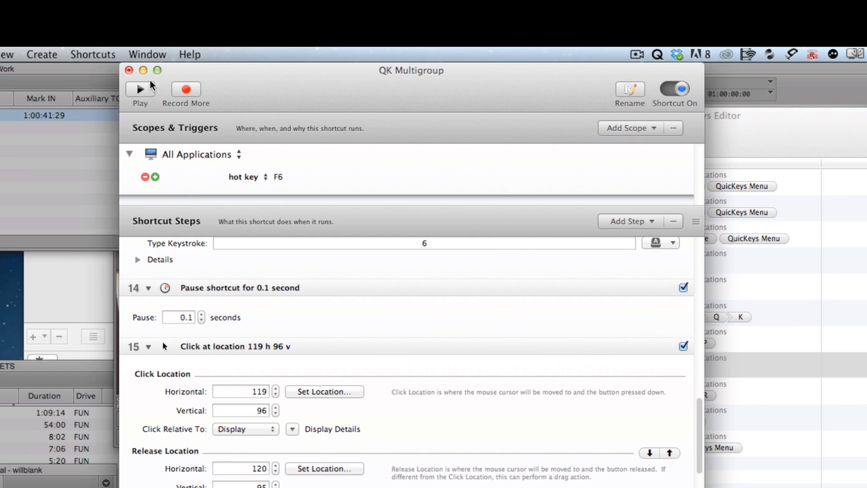
click(127, 71)
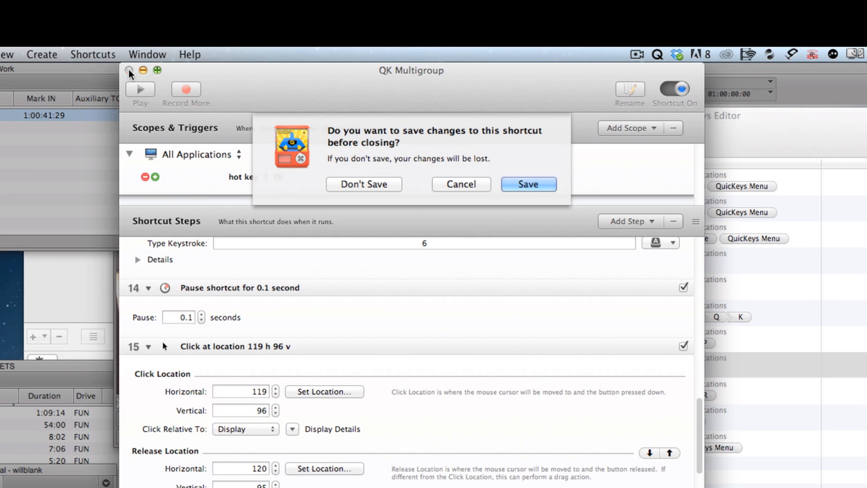
click(538, 186)
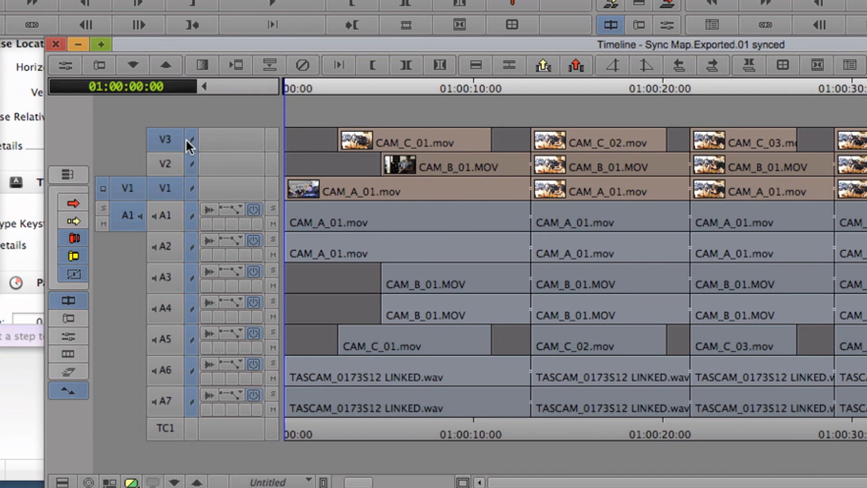
Step: Deselect V3, monitor V1 and run the QK Multigroup shortcut with a repeat count of 5 from the sequence start
click(182, 140)
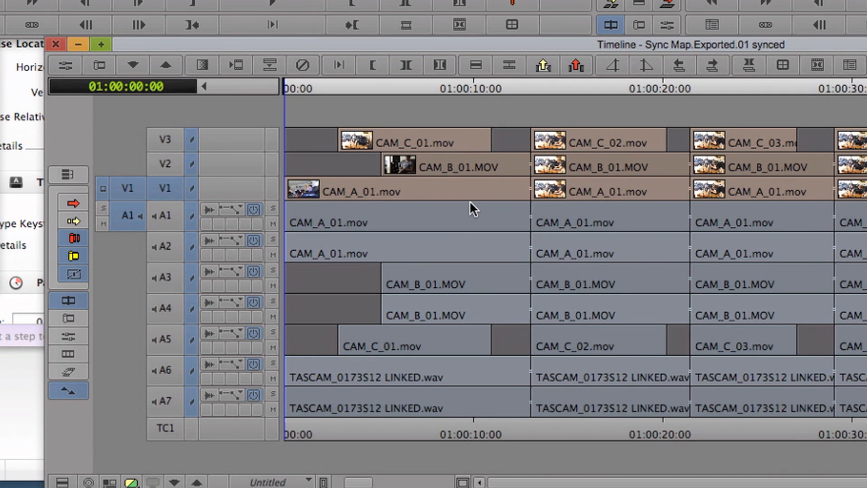
click(272, 189)
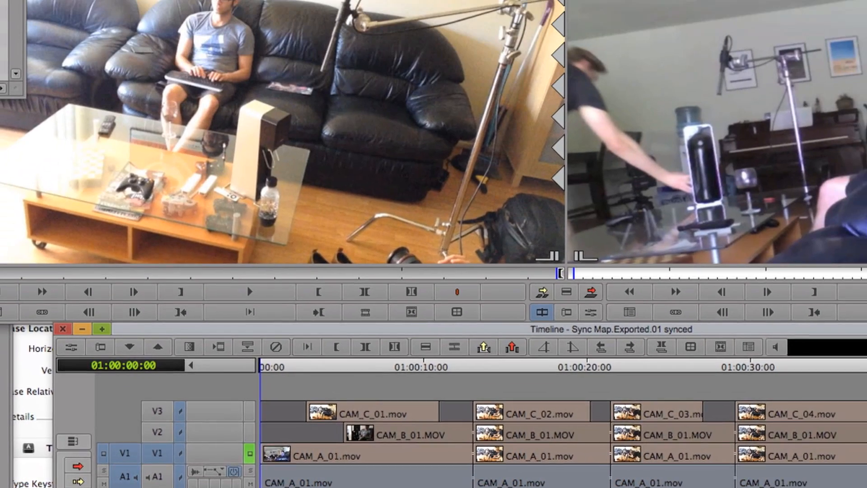
key(ctrl+r)
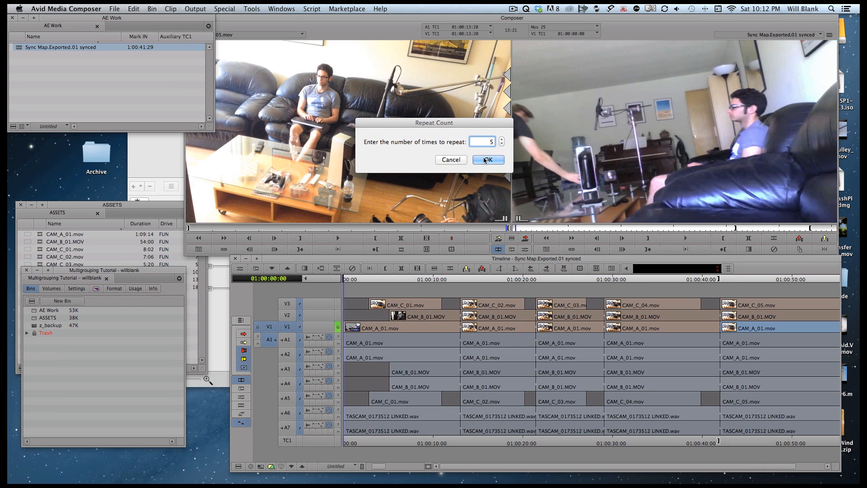
click(487, 159)
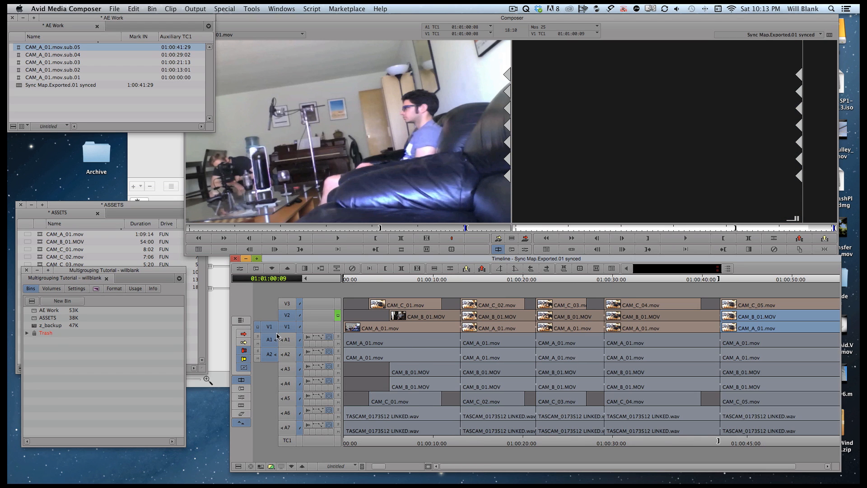
click(394, 278)
key(Home)
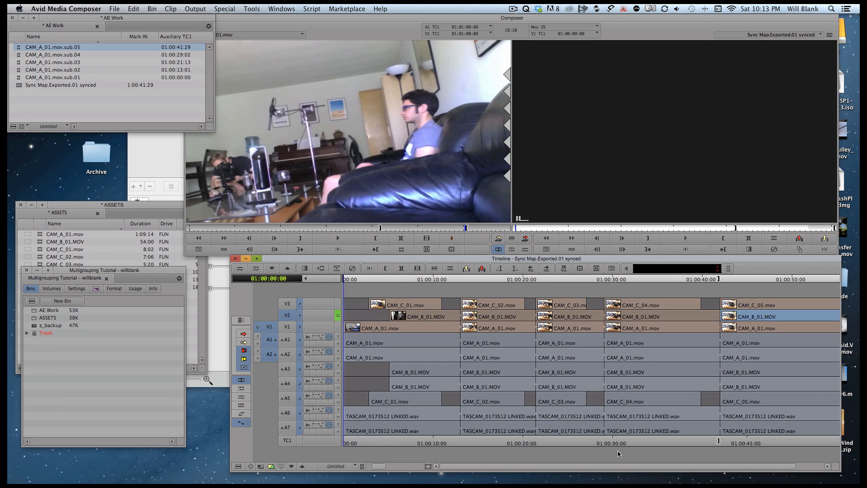
key(ctrl+r)
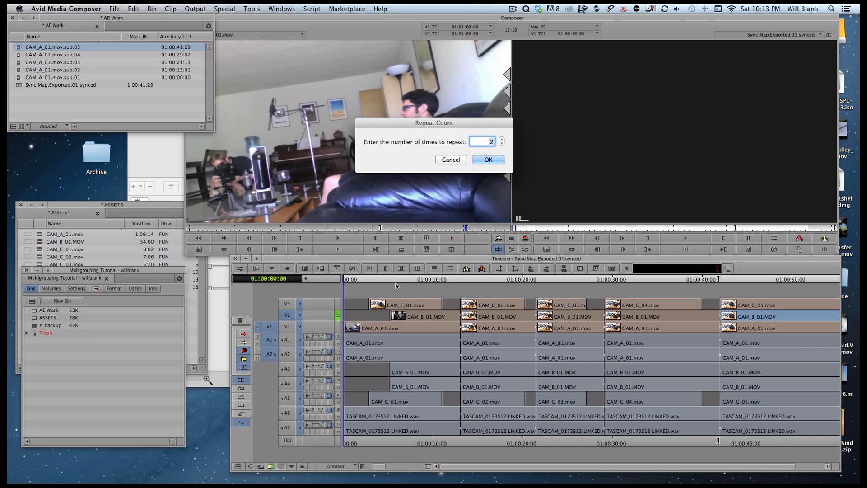
click(451, 160)
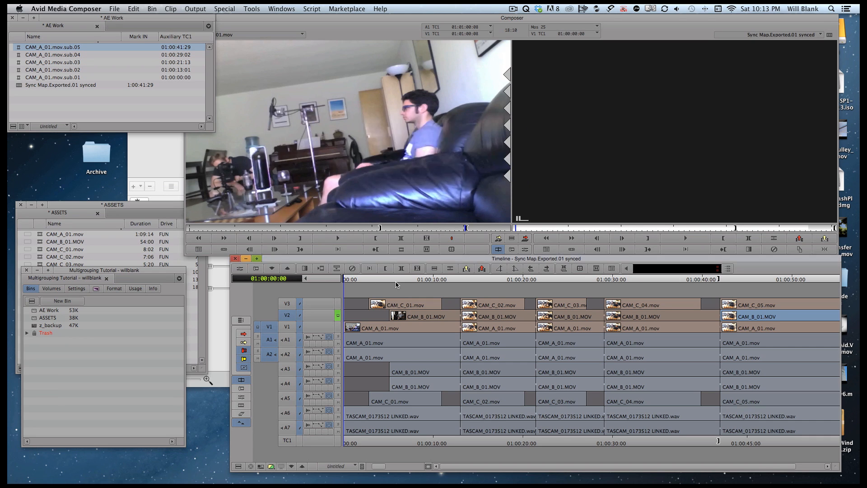
click(473, 184)
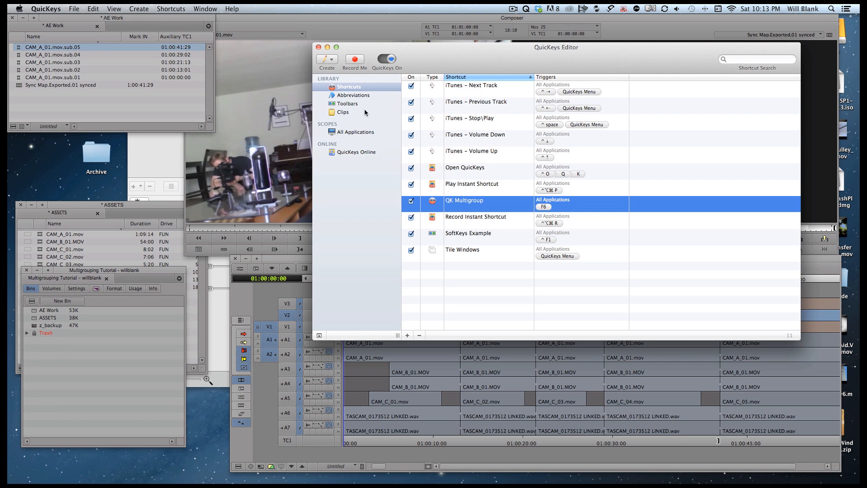
key(super+w)
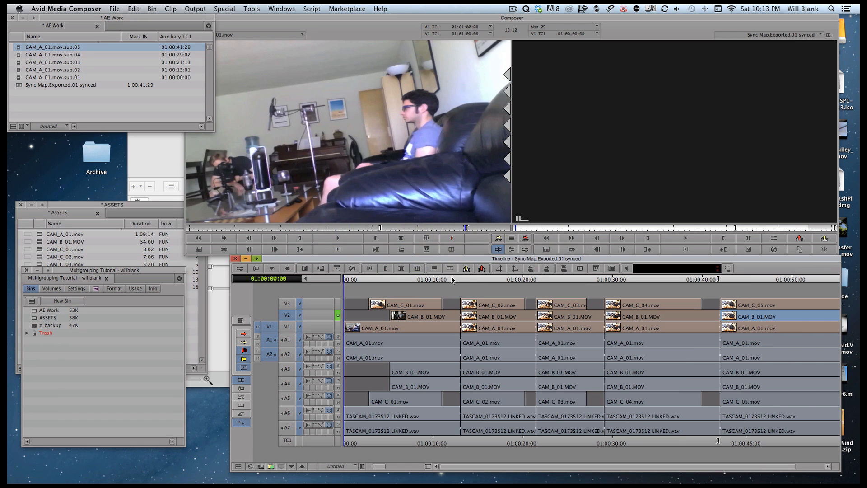
Step: Park at the start of the first CAM_B_01.MOV segment on V2 and run QK Multigroup with a repeat count of 5
click(389, 279)
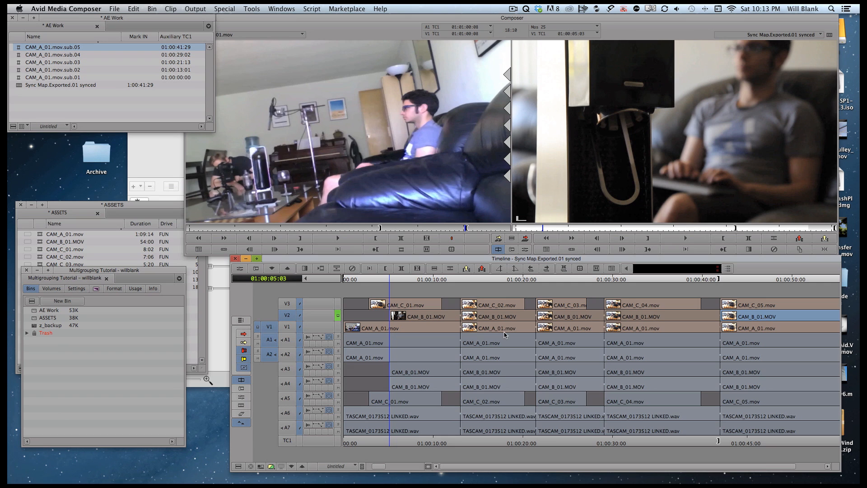
key(ctrl+r)
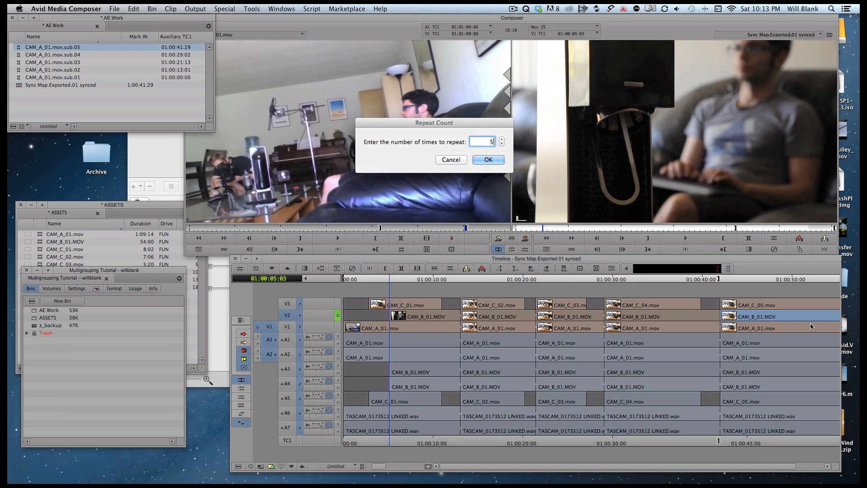
click(484, 161)
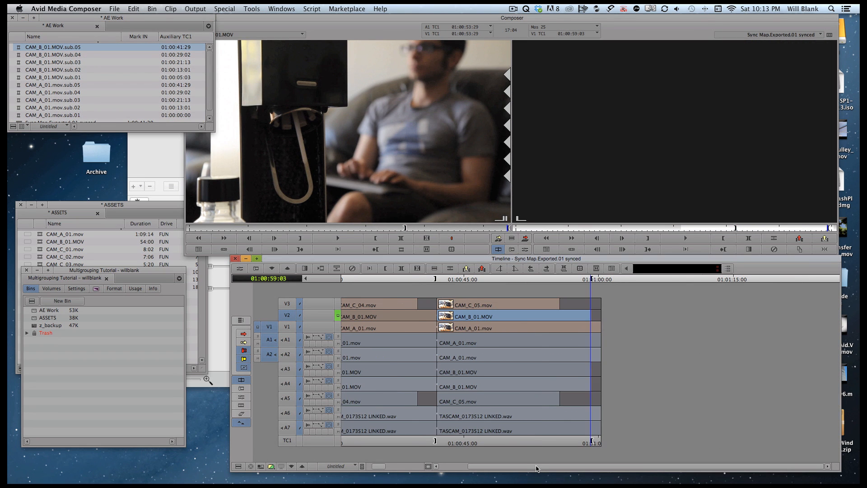
Step: Park at the start of CAM_C_01.mov, activate and monitor V3 instead of V2, and run QK Multigroup with a repeat count of 9
super+click(369, 279)
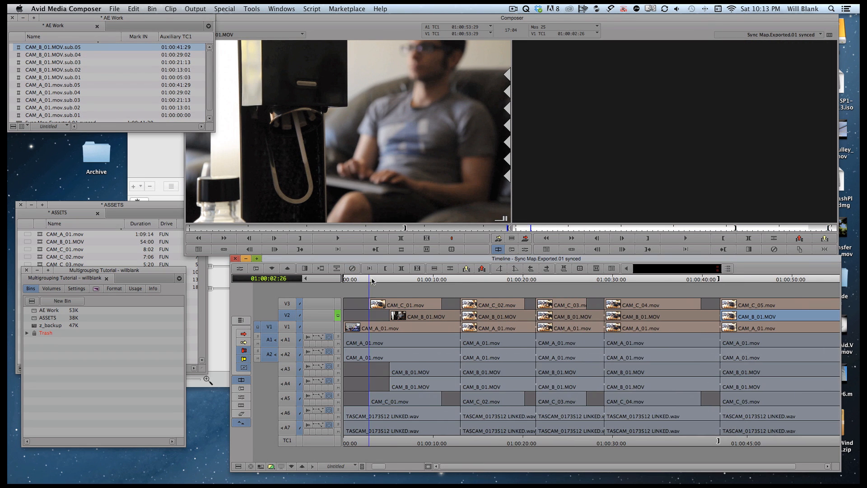
key(super+Up)
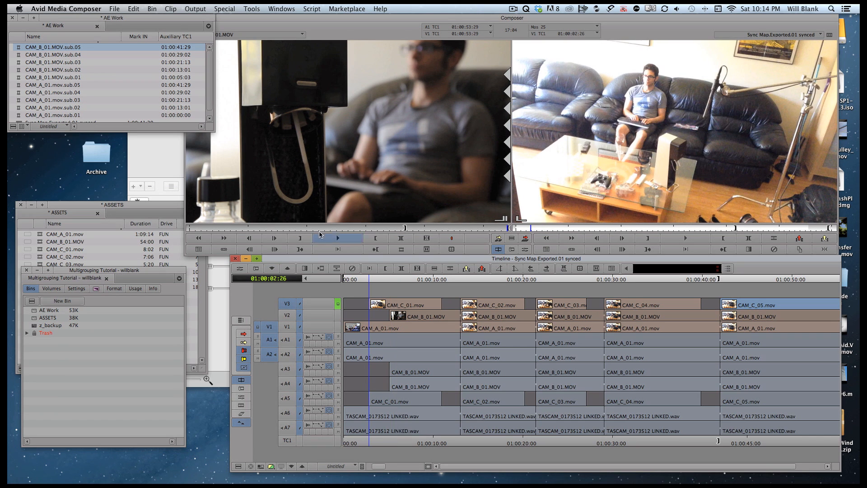
key(ctrl+r)
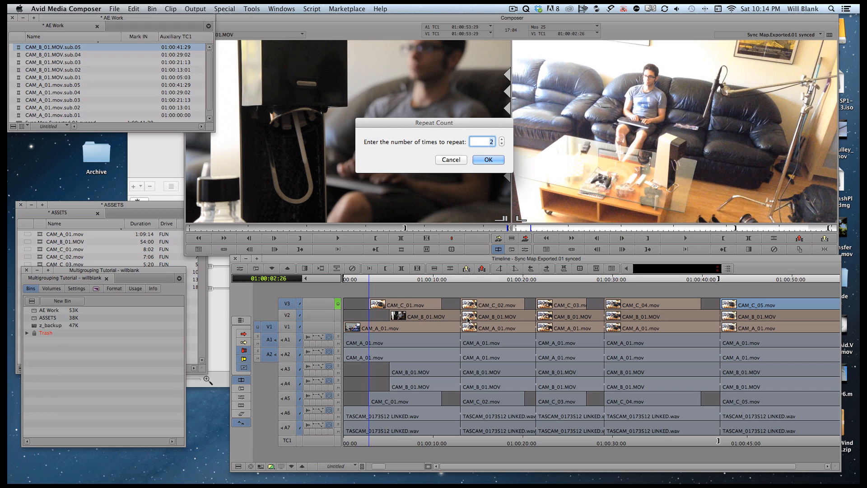
text(9)
click(489, 160)
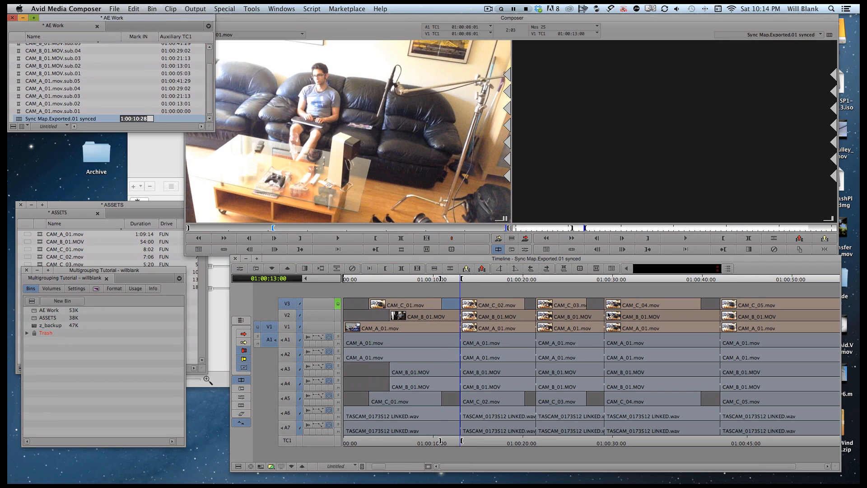
Step: Create a subclip of CAM_C_02.mov from V3 and set its Auxiliary TC1 to 01:00:13:01
key(w)
key(F7)
key(shift+Return)
key(Tab)
key(Tab)
key(Return)
text(01:00:13:01)
key(super+0)
Step: Create a subclip of the V3 gap after CAM_C_02.mov and move on to the CAM_C_03.mov segment
key(s)
key(w)
key(F7)
key(Tab)
key(shift+Return)
key(Return)
key(super+0)
key(s)
key(t)
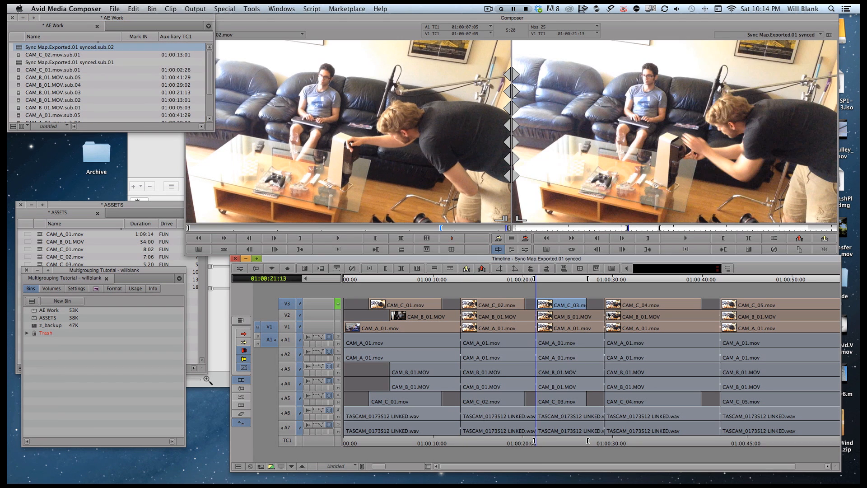
Step: Create a subclip of CAM_C_03.mov from V3 and copy its start timecode 01:00:21:13 into Auxiliary TC1
key(n)
key(w)
key(F7)
key(Tab)
key(shift+Return)
key(super+c)
key(Tab)
key(Return)
key(super+v)
key(super+0)
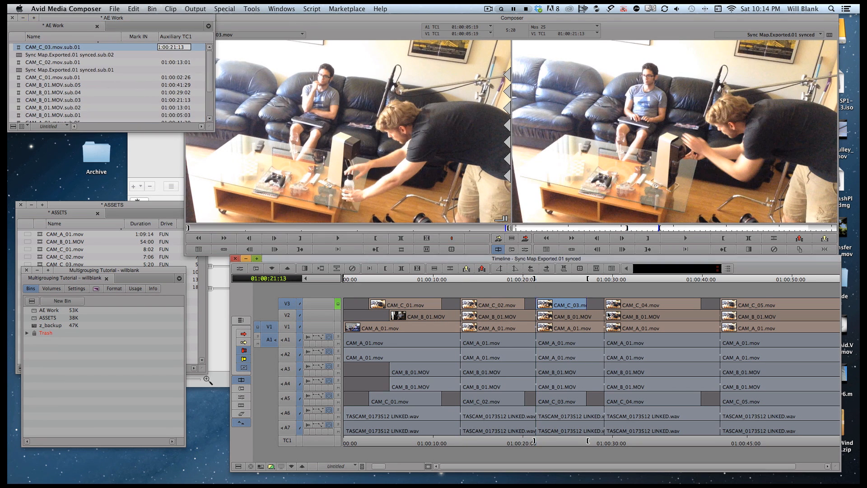
Step: Create a subclip of the V3 gap between CAM_C_03.mov and CAM_C_04.mov in the AE Work bin
key(s)
key(t)
key(w)
key(F7)
key(Tab)
key(shift+Return)
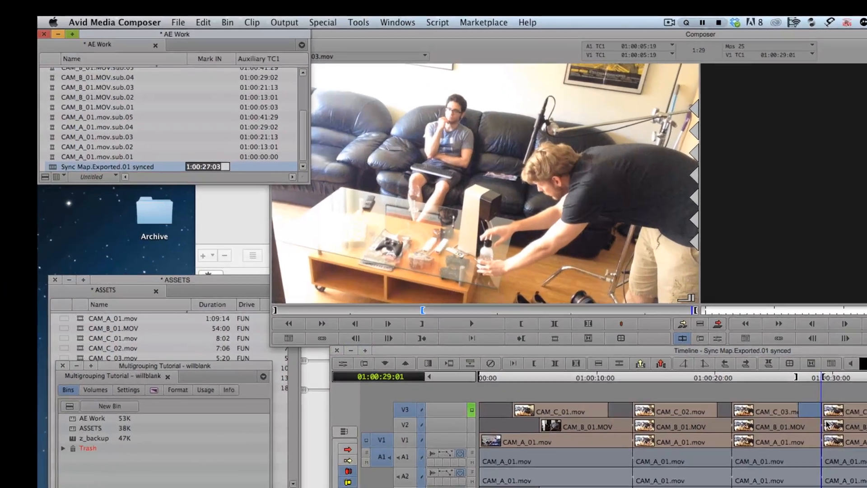
key(Tab)
key(Return)
key(super+0)
Step: Create a subclip of CAM_C_04.mov from V3 and set its Auxiliary TC1 to 01:00:29:02
key(s)
key(t)
key(n)
key(w)
key(F7)
key(Tab)
key(shift+Return)
key(Tab)
key(Return)
text(1:00:29:02)
key(super+0)
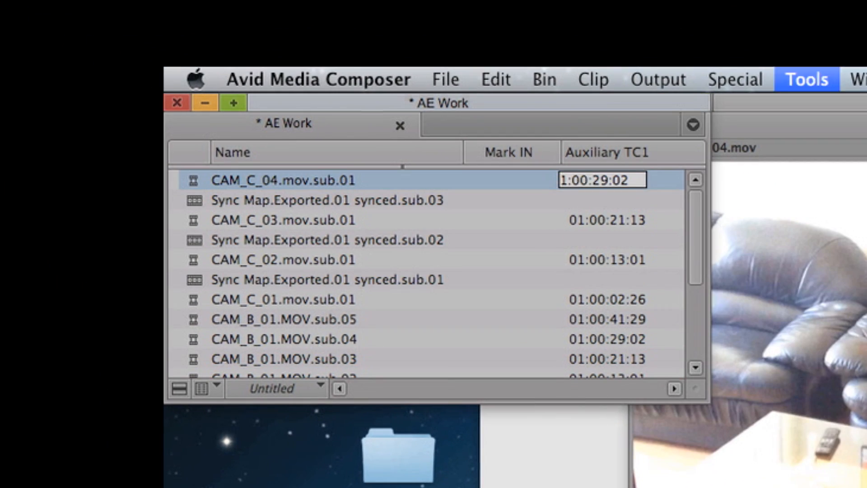
Step: Create a subclip of the V3 gap between CAM_C_04.mov and CAM_C_05.mov in the AE Work bin
key(s)
key(t)
key(w)
key(F7)
key(Tab)
key(shift+Return)
key(Tab)
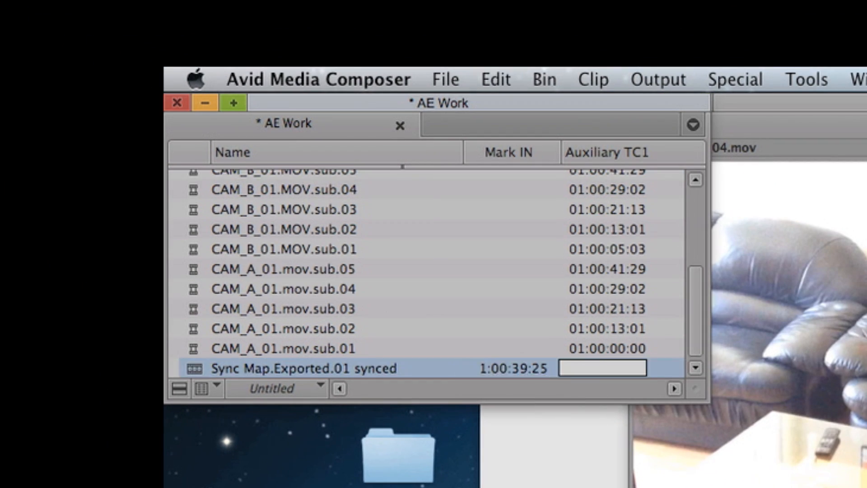
key(Return)
Step: Create a subclip of CAM_C_05.mov from V3 and copy its start timecode 01:00:41:29 into Auxiliary TC1
key(n)
key(F7)
key(Tab)
key(shift+Return)
key(super+c)
key(Tab)
key(Return)
key(super+v)
key(super+0)
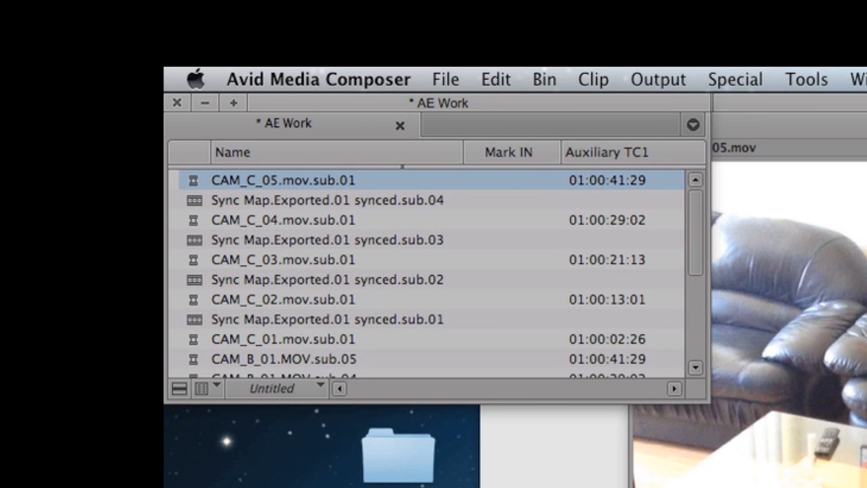
Step: Delete the four gap sequences Sync Map.Exported.01 synced.sub.01 to .04 from the AE Work bin, keeping the CAM_C subclips
click(231, 185)
scroll(230, 185, down, 10)
scroll(231, 186, up, 5)
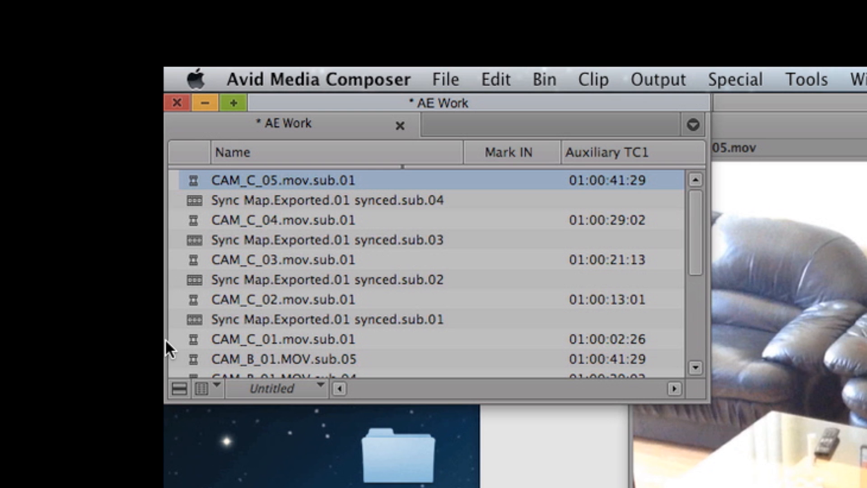
shift+click(203, 313)
key(Delete)
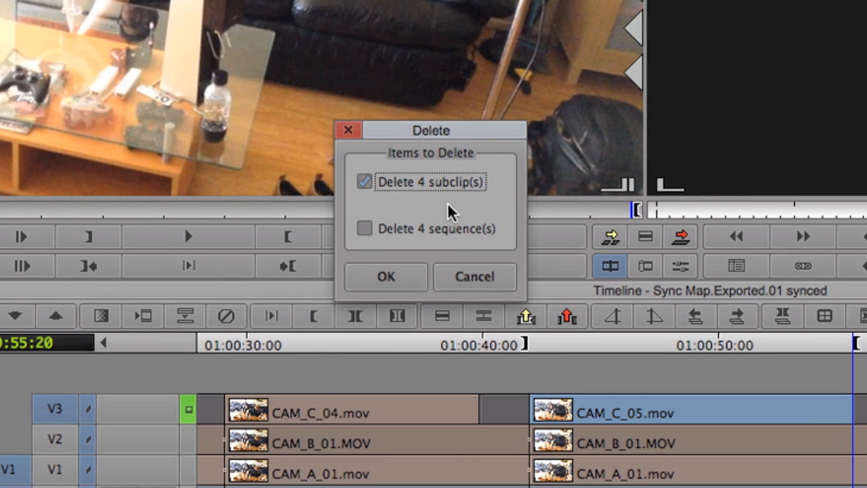
click(432, 181)
click(433, 183)
click(397, 232)
click(407, 282)
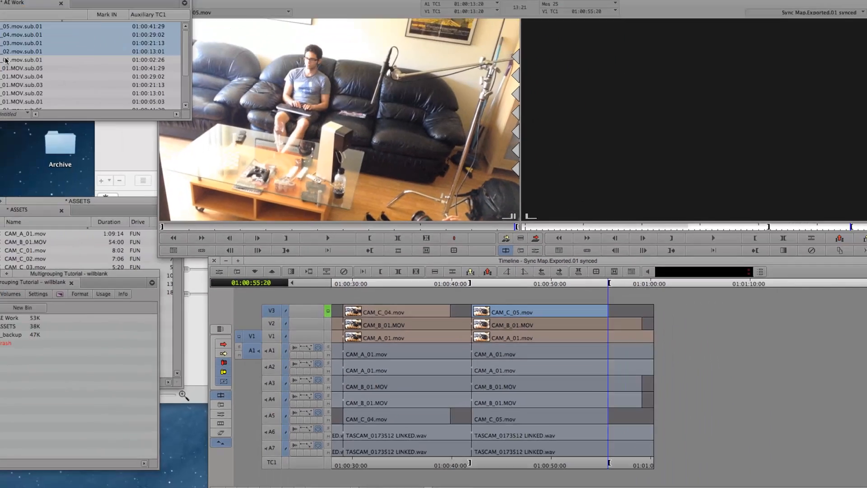
click(47, 85)
click(20, 76)
Step: From the sequence start, run the QK Multigroup shortcut on track A6 with a repeat count of 5 to subclip the TASCAM audio
key(Home)
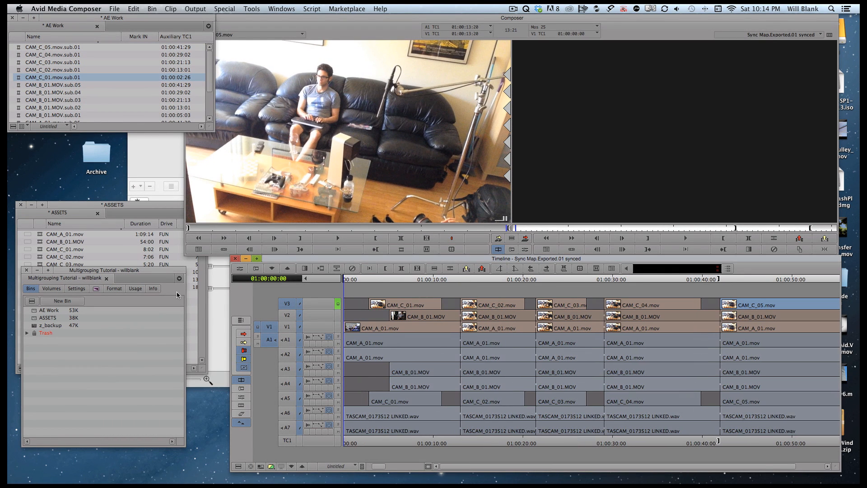
click(287, 304)
click(287, 414)
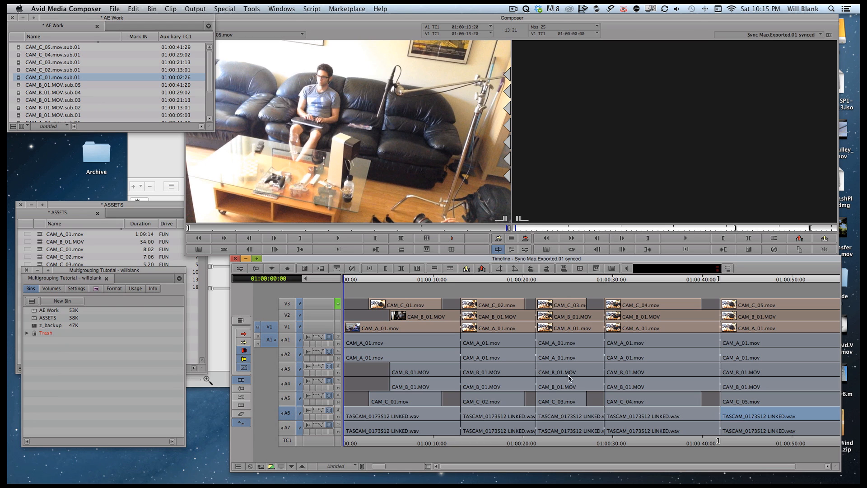
key(ctrl+r)
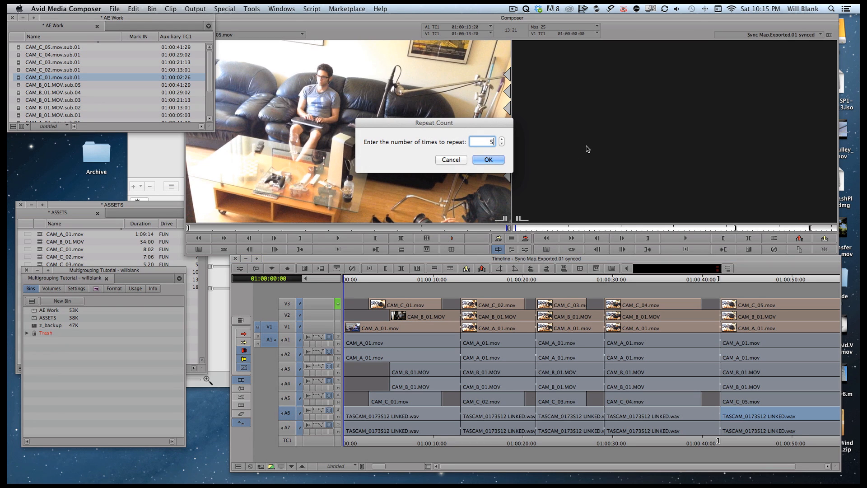
key(Return)
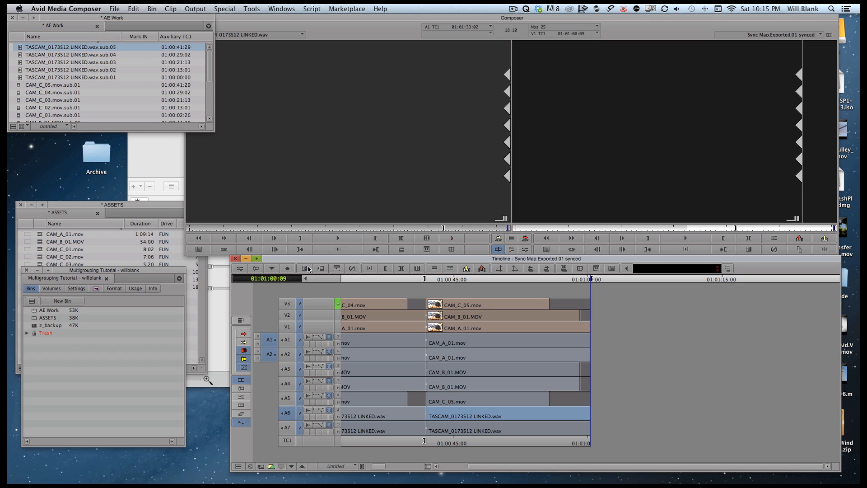
Step: Enlarge the AE Work bin and sort its items by Name
key(Home)
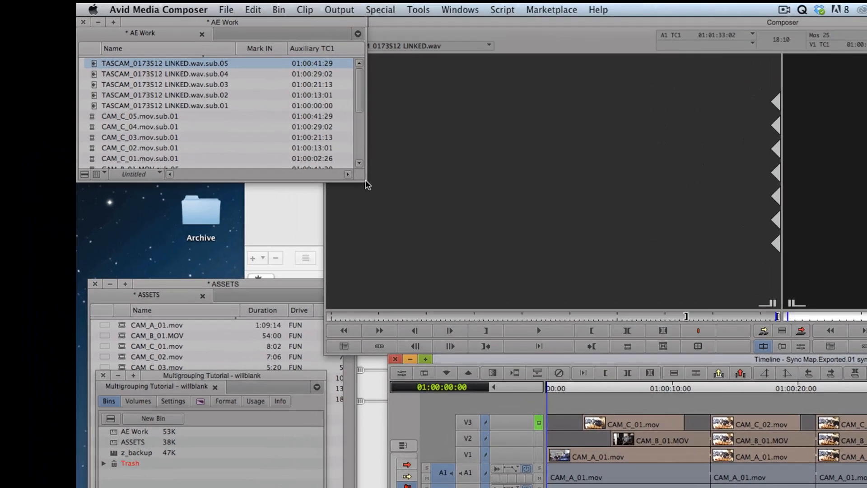
drag(214, 132, 214, 235)
click(294, 72)
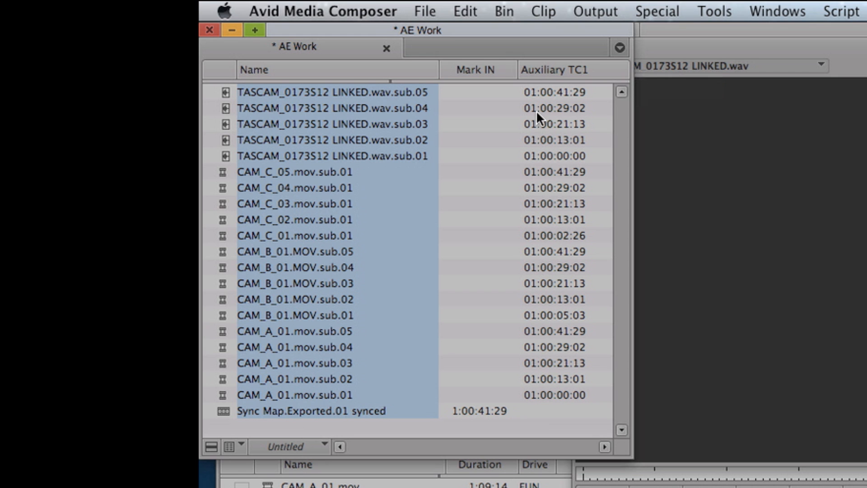
key(super+e)
Step: MultiGroup all subclips in the AE Work bin, excluding the Sync Map.Exported.01 synced sequence, syncing them by Auxiliary TC1
key(super+a)
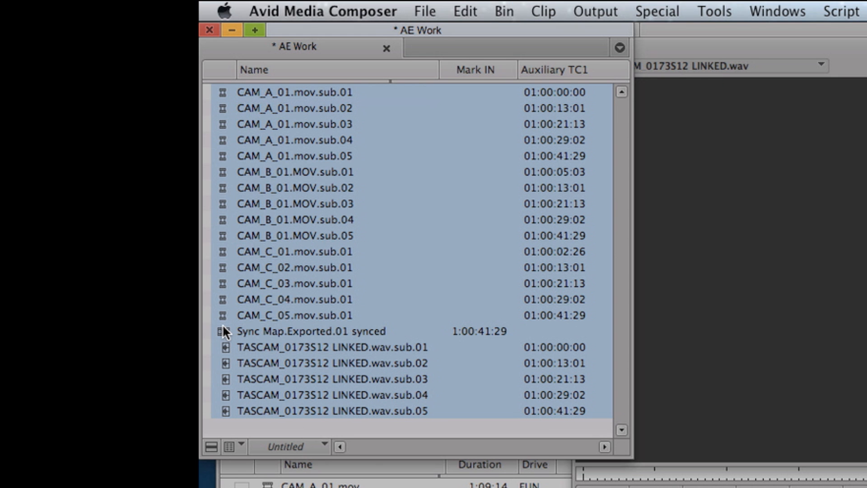
shift+click(221, 325)
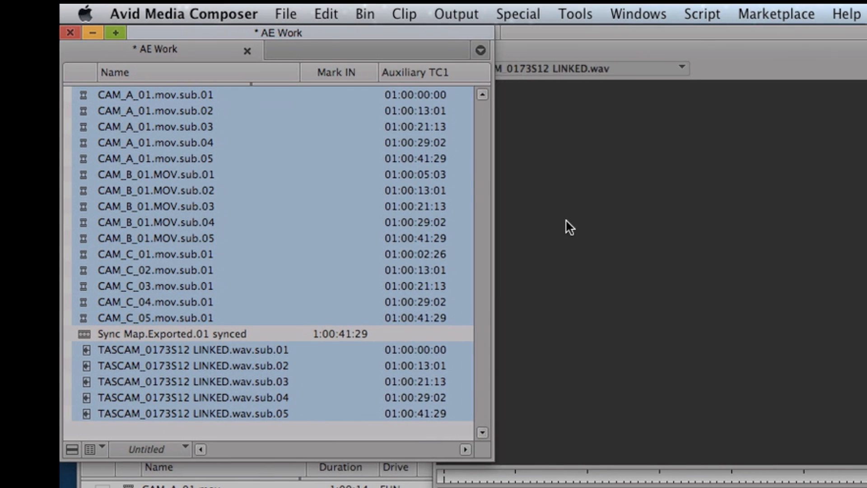
click(504, 11)
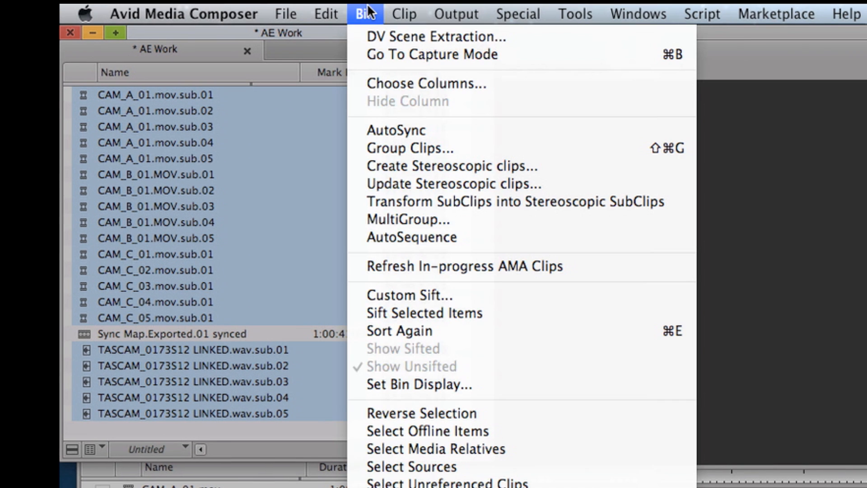
click(400, 219)
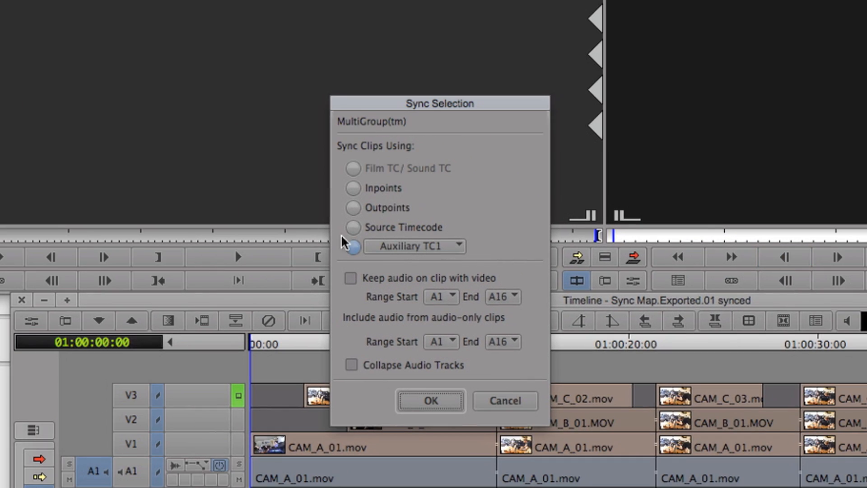
click(353, 247)
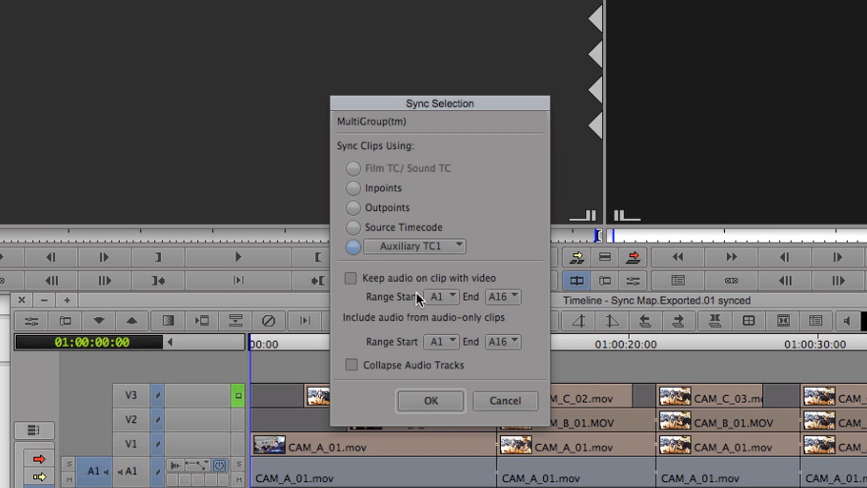
click(442, 405)
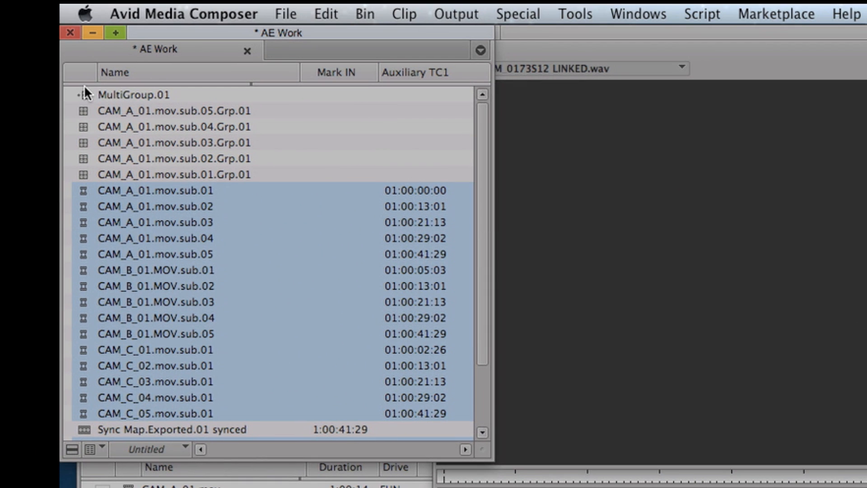
Step: Load MultiGroup.01 into the source monitor in Quad Split view and scrub through it to check the camera sync
double_click(85, 86)
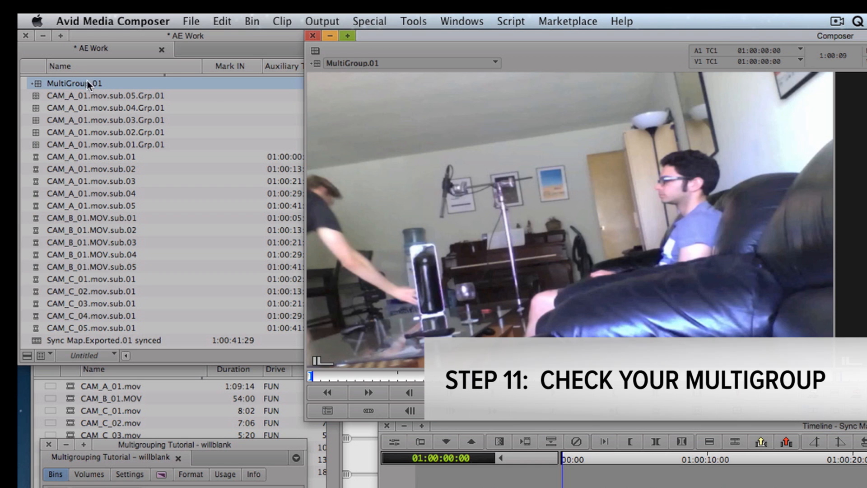
click(738, 411)
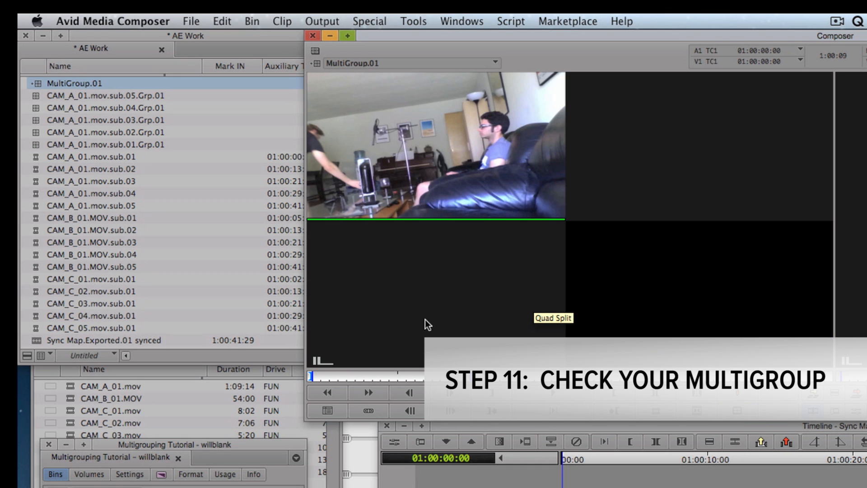
drag(345, 377, 615, 387)
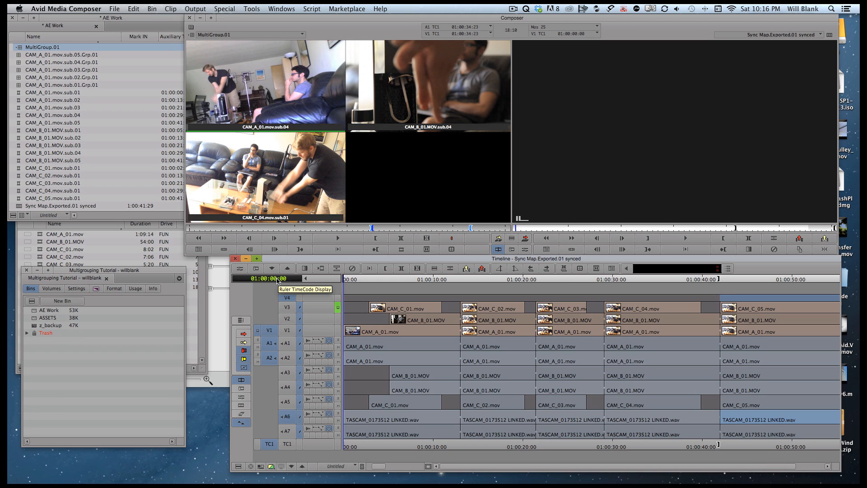
Step: Add audio tracks A8 and A9 to the sequence and mark an In point at the start of MultiGroup.01
key(super+u)
key(super+u)
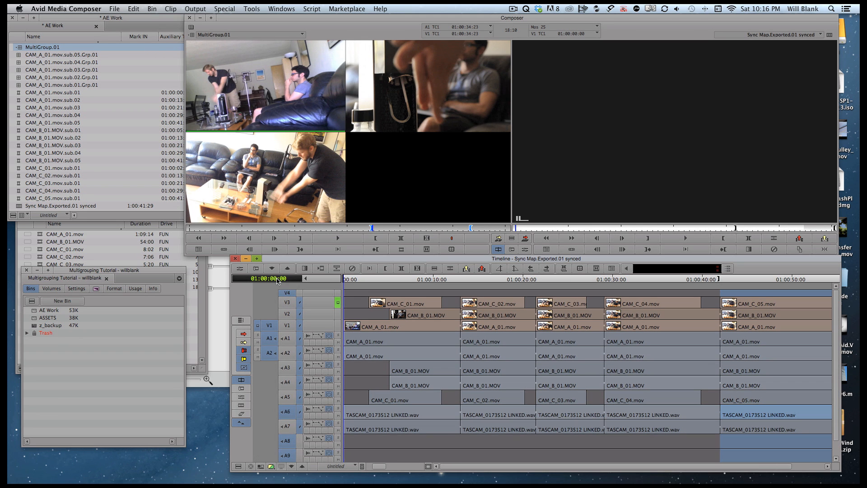
drag(208, 228, 159, 232)
key(i)
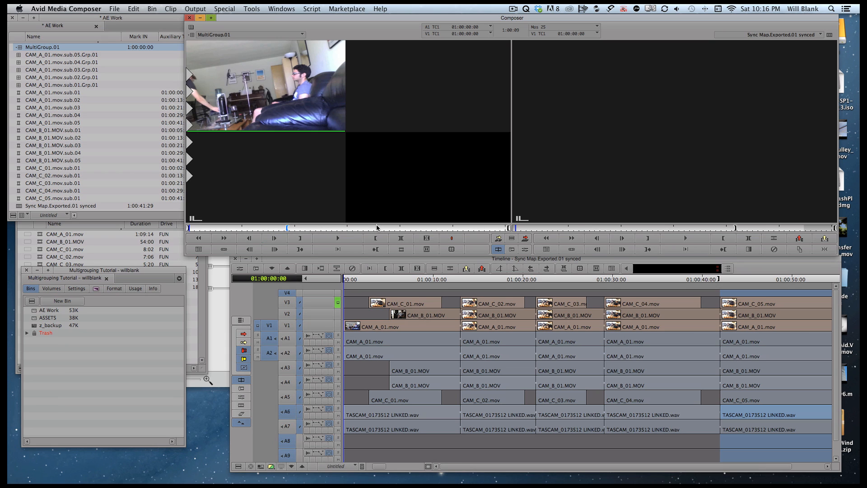
Step: Patch source V1 to track V4, source A1 to A8, and source A2 to A9
click(351, 280)
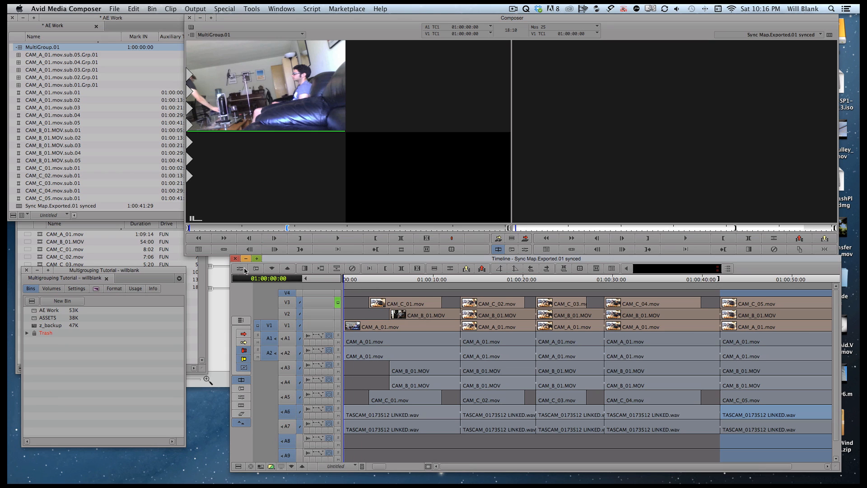
drag(274, 329, 288, 293)
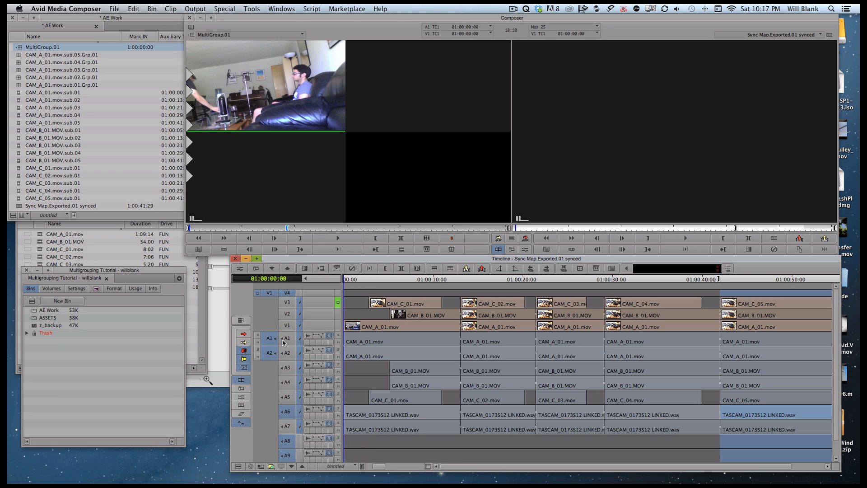
drag(270, 339, 283, 441)
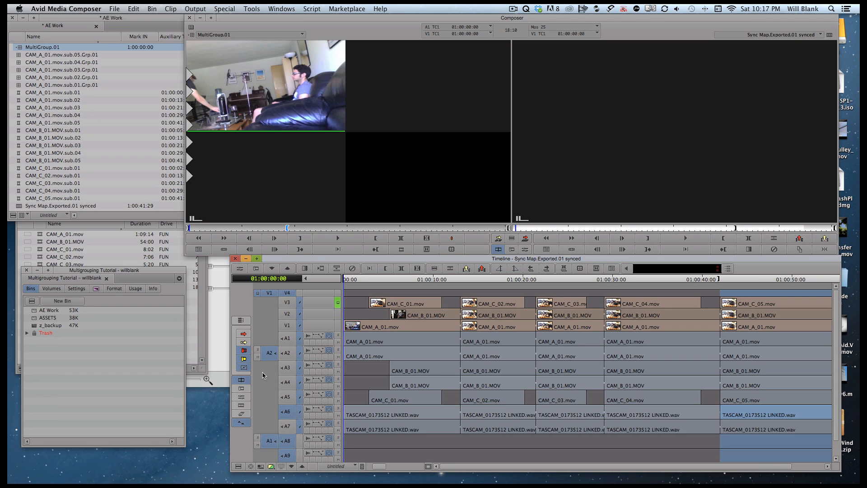
drag(267, 357, 285, 456)
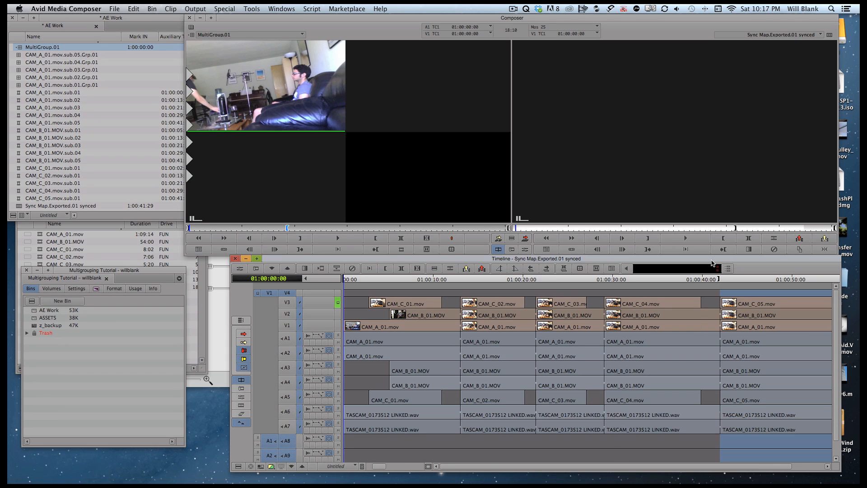
Step: Clear the sequence's In and Out marks and overwrite MultiGroup.01 onto V4, A8 and A9 from the sequence start
key(g)
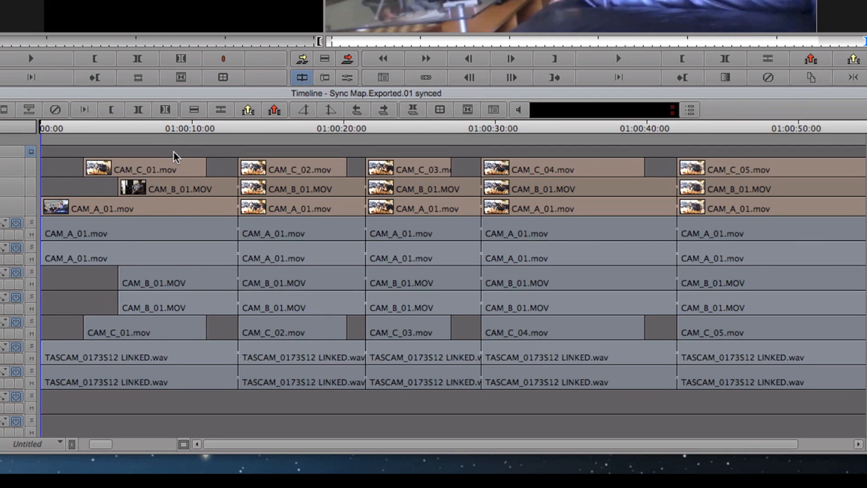
key(b)
key(super+[)
Step: Scrub through the timeline to check the multigroup's edit points and sync against the original camera and audio tracks
drag(47, 138, 0, 130)
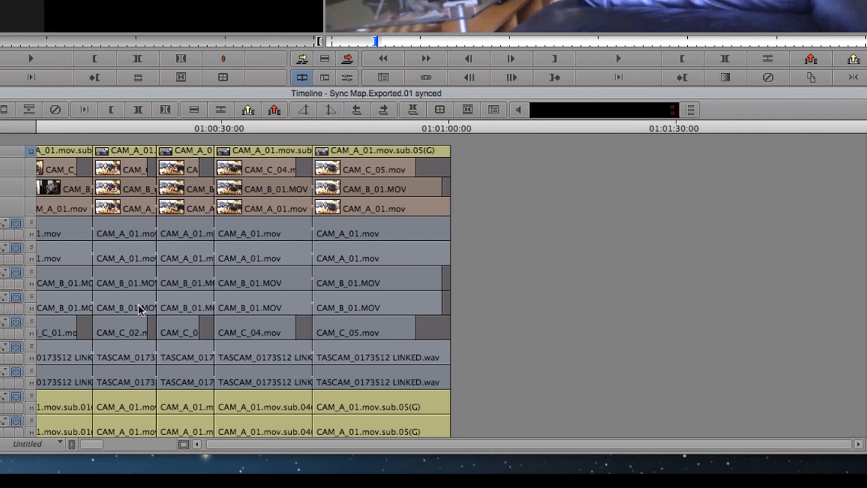
scroll(244, 346, left, 2)
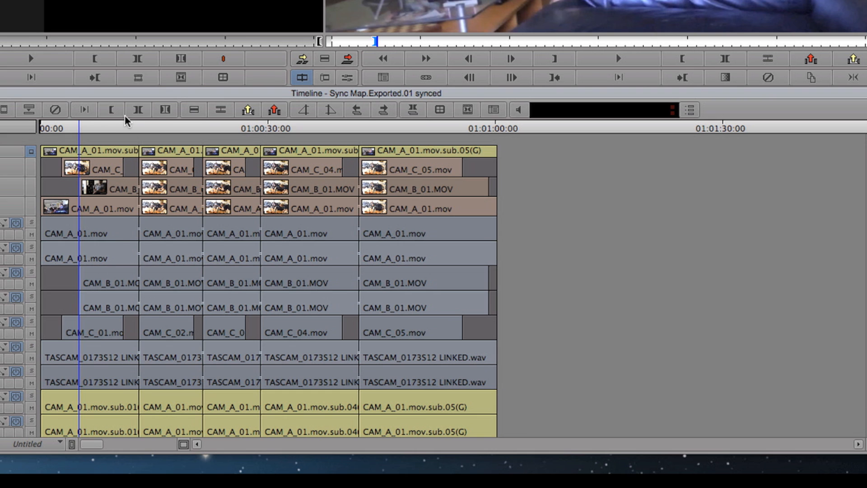
drag(122, 121, 139, 121)
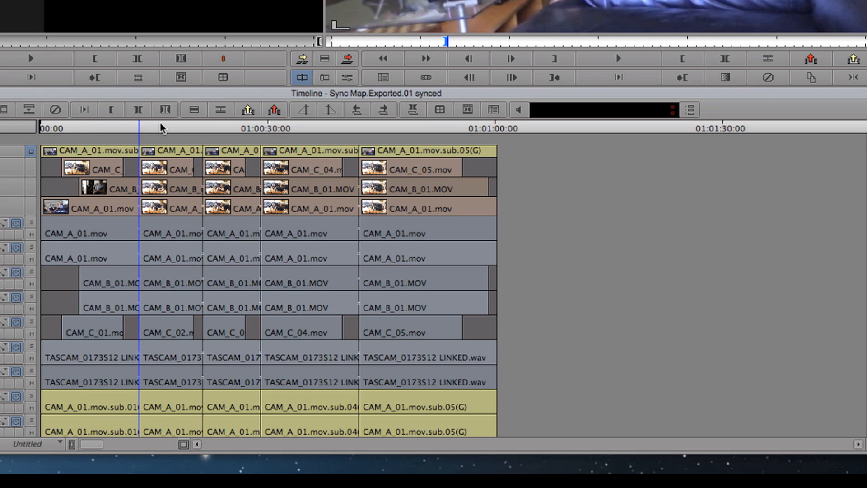
key(super+])
key(super+])
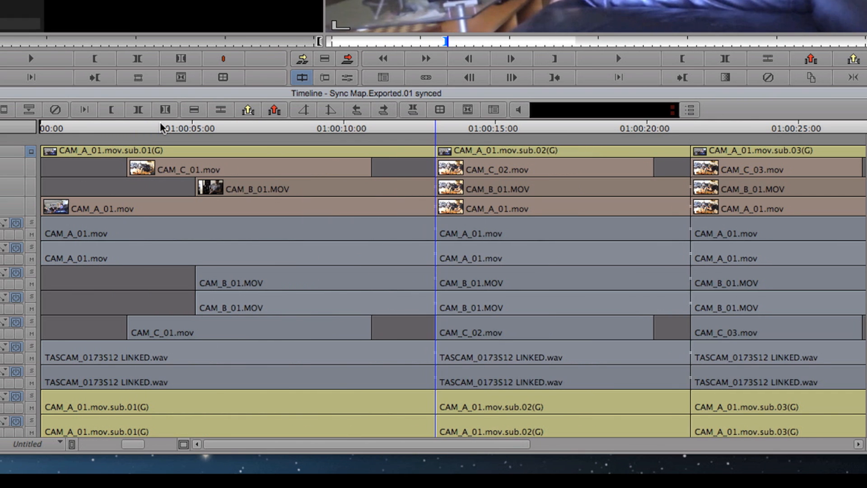
drag(448, 128, 657, 127)
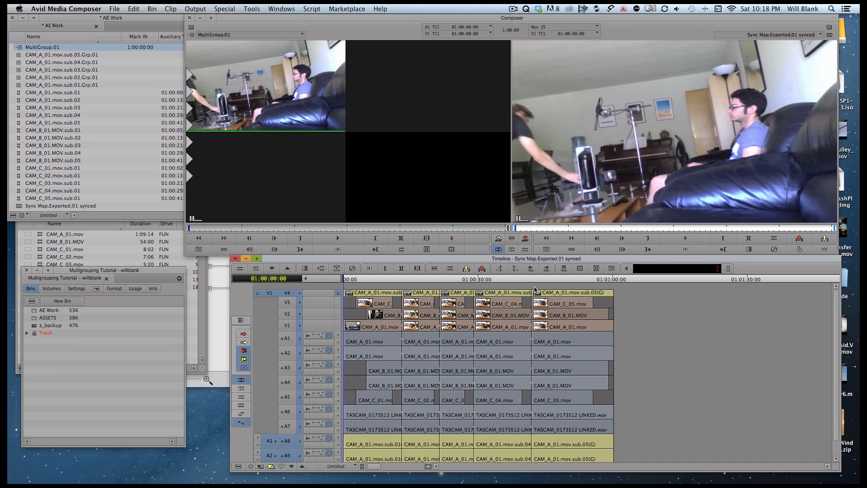
drag(468, 281, 489, 279)
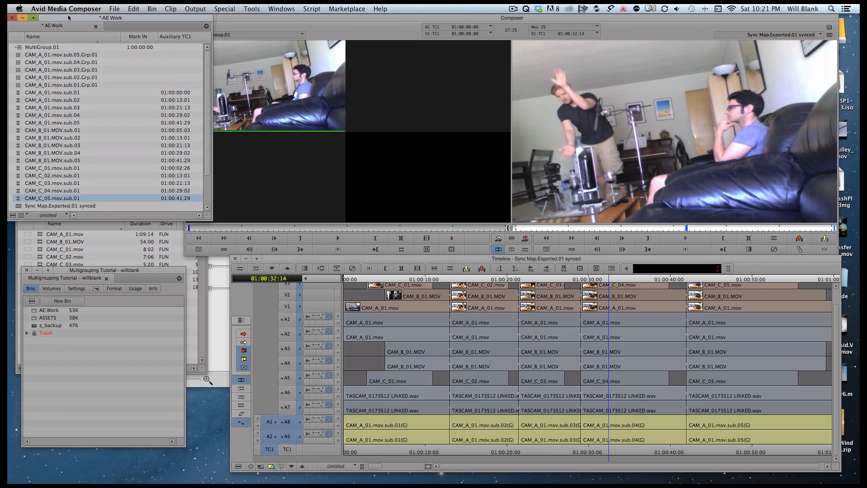
Step: Move the CAM_A group clips and all camera A, B and C subclips from the AE Work bin to the z_backup bin
click(19, 199)
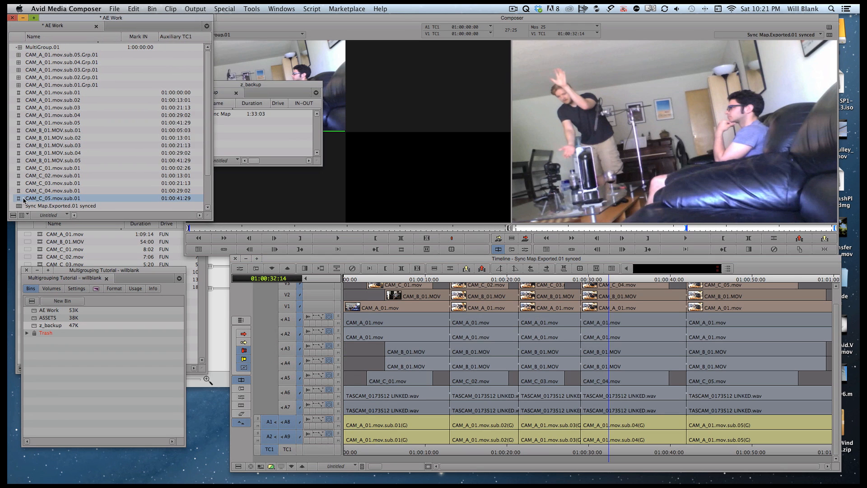
shift+click(18, 51)
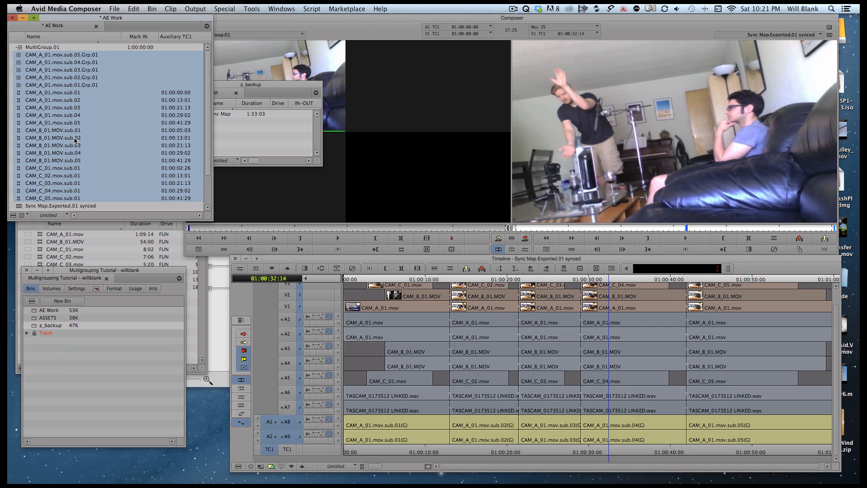
scroll(76, 140, down, 3)
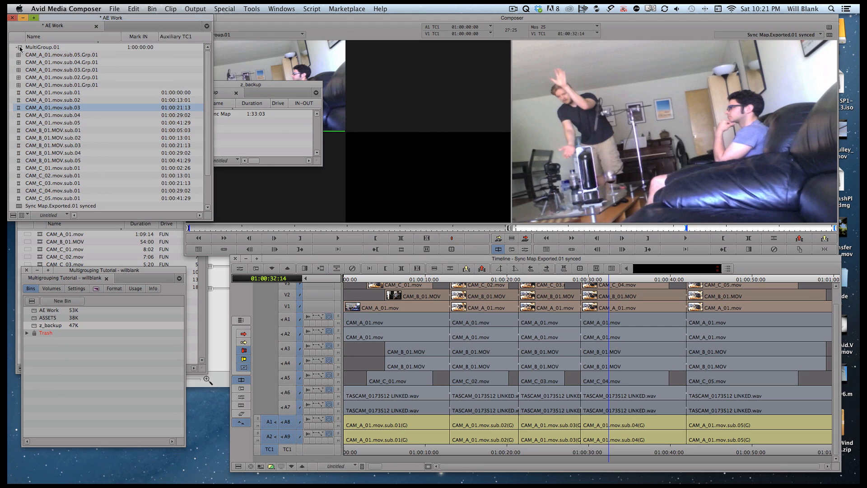
click(19, 54)
scroll(41, 98, down, 3)
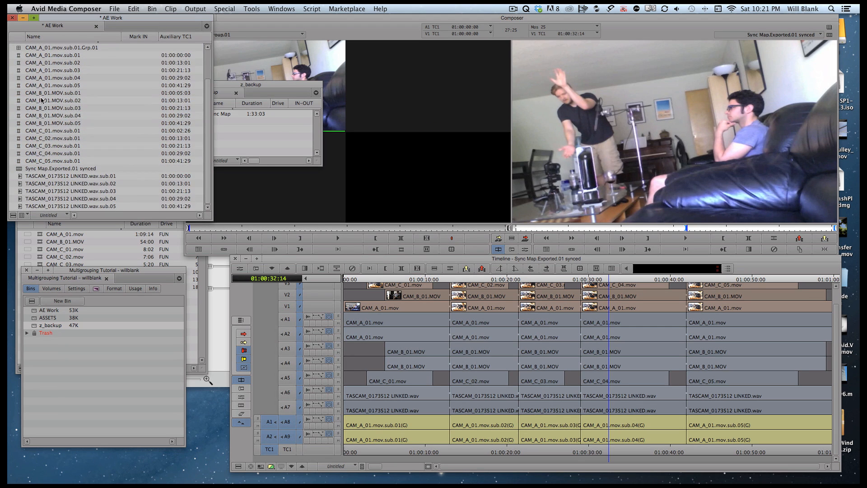
shift+click(20, 162)
drag(19, 161, 271, 136)
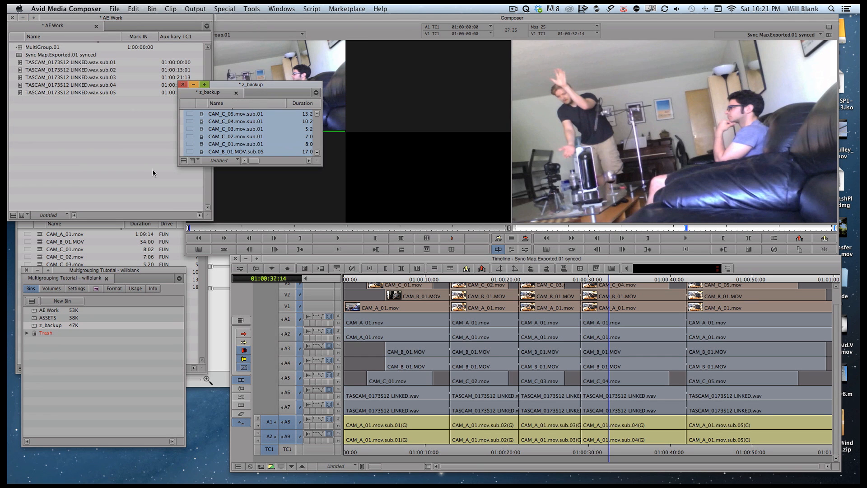
Step: Move the five TASCAM_0173S12 LINKED.wav subclips from the AE Work bin to the z_backup bin
mouse_move(27, 107)
mouse_down()
mouse_move(17, 60)
mouse_move(298, 144)
mouse_move(272, 135)
mouse_up()
click(129, 48)
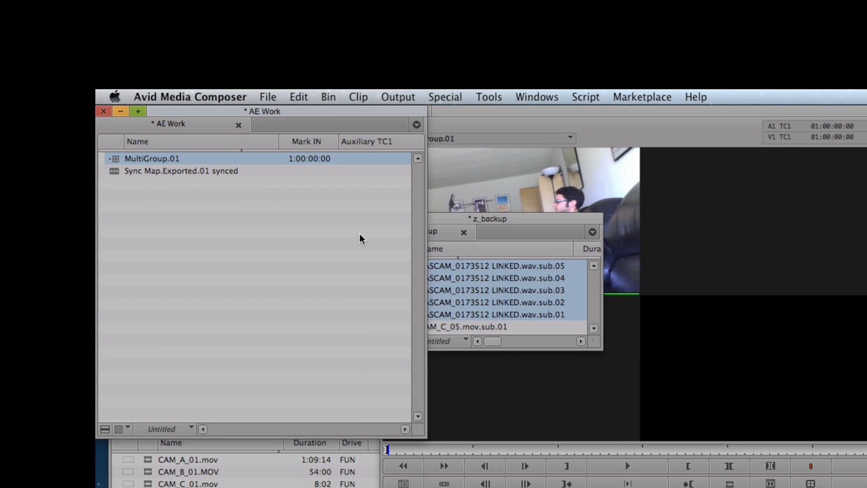
click(267, 224)
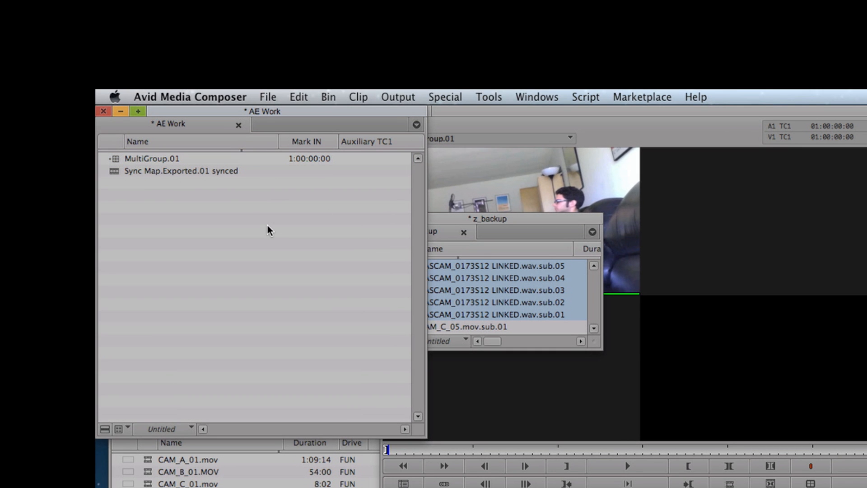